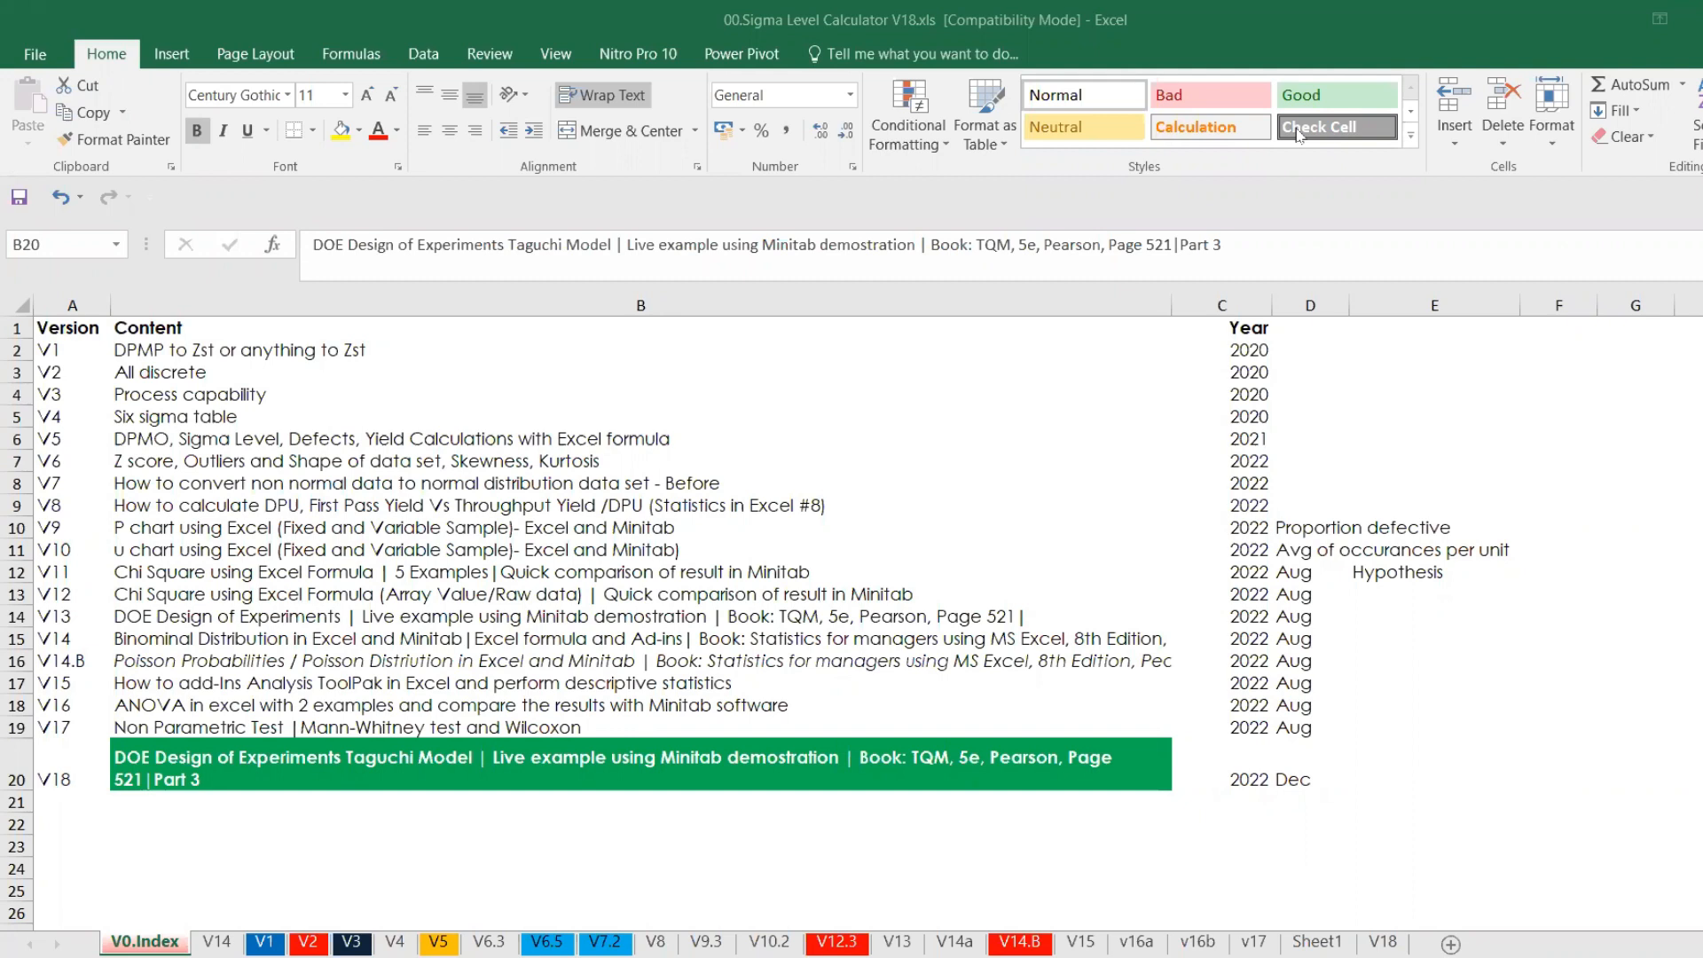
# Open the V18 sheet and review the three listed approaches: ANOVA, DOE Factorial Design and DOE Taghuchi.
pyautogui.click(1372, 927)
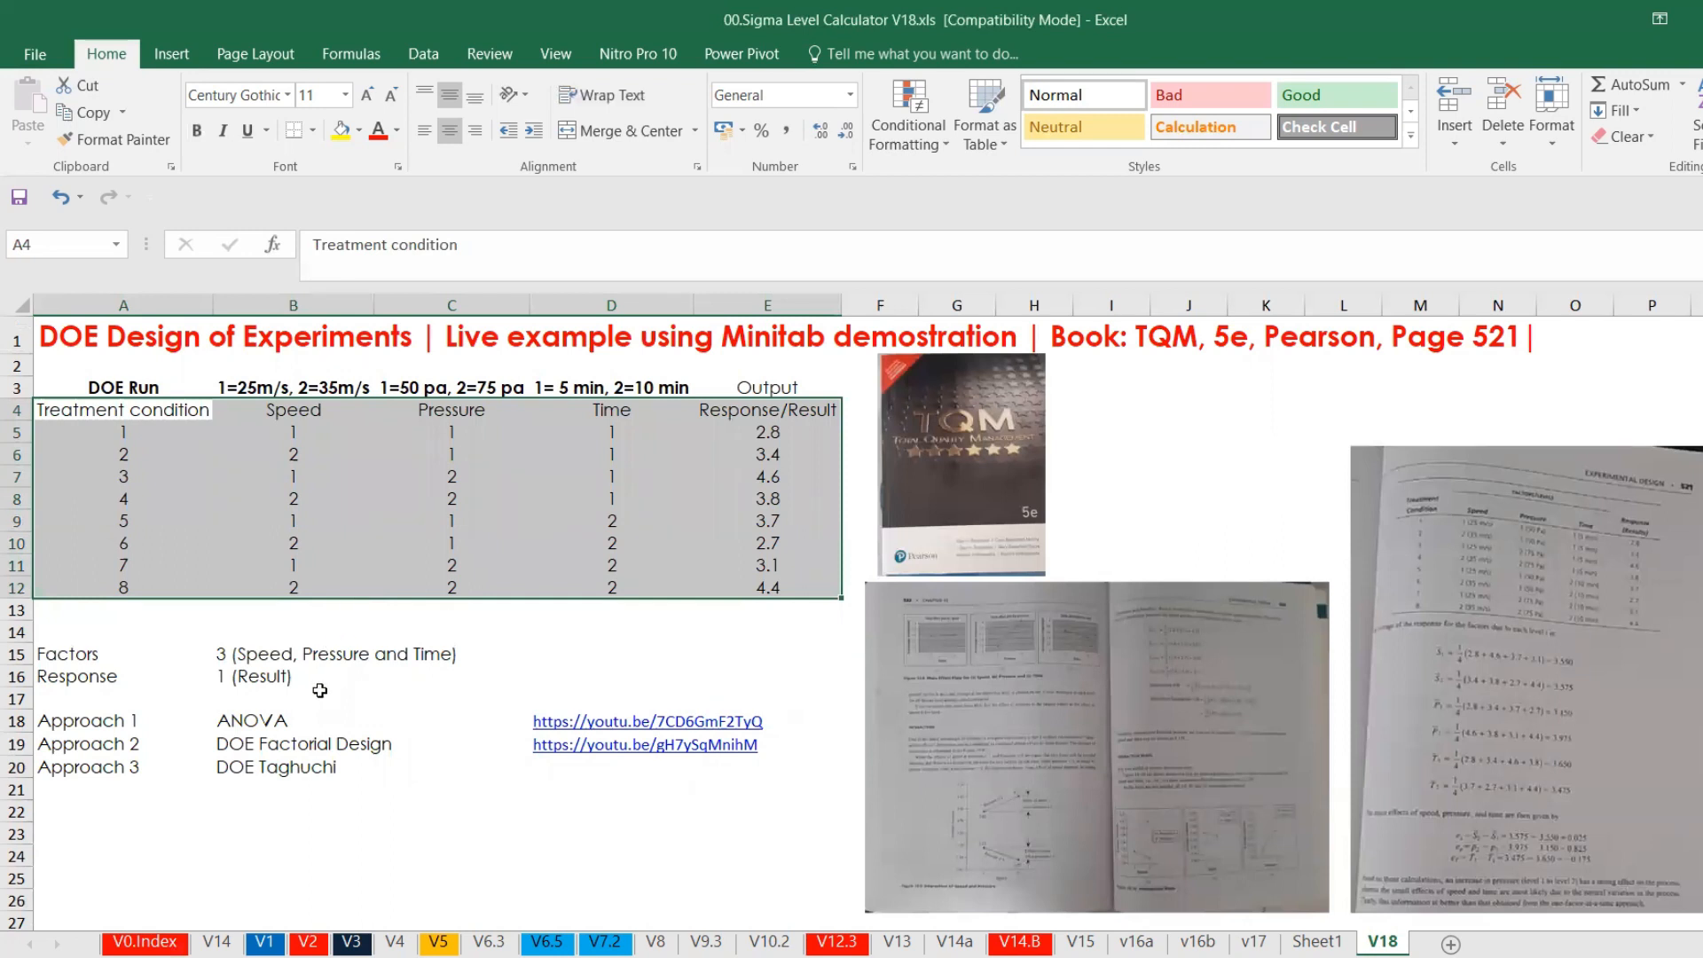
pyautogui.click(293, 721)
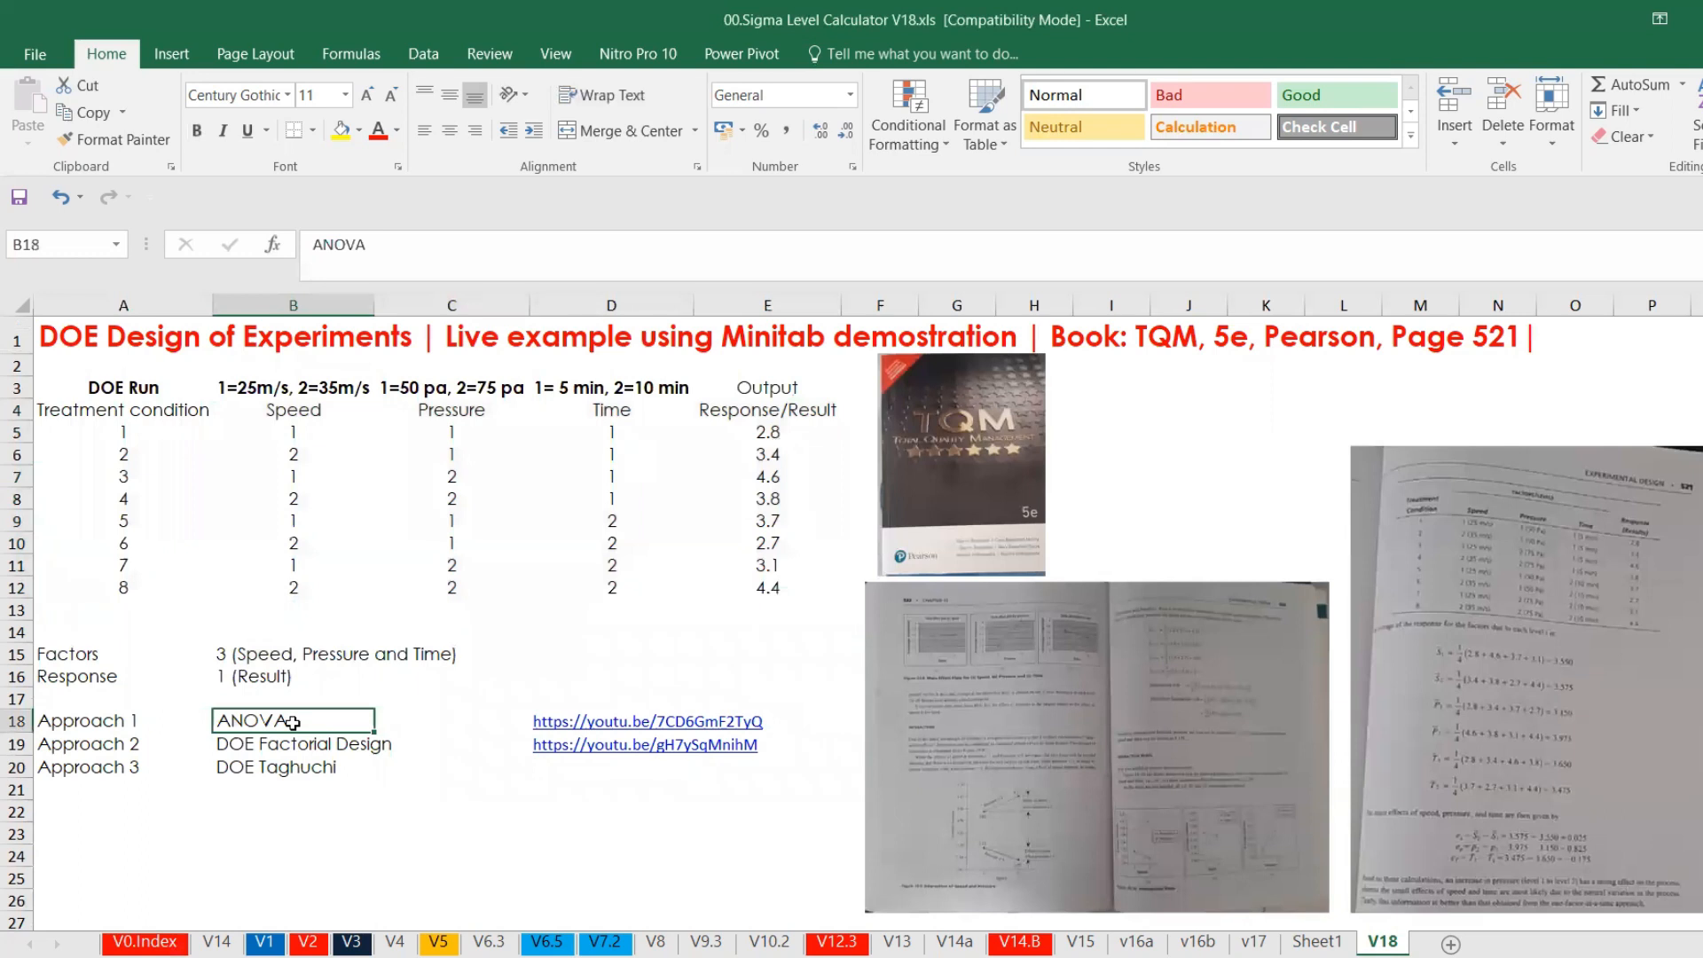
pyautogui.click(292, 744)
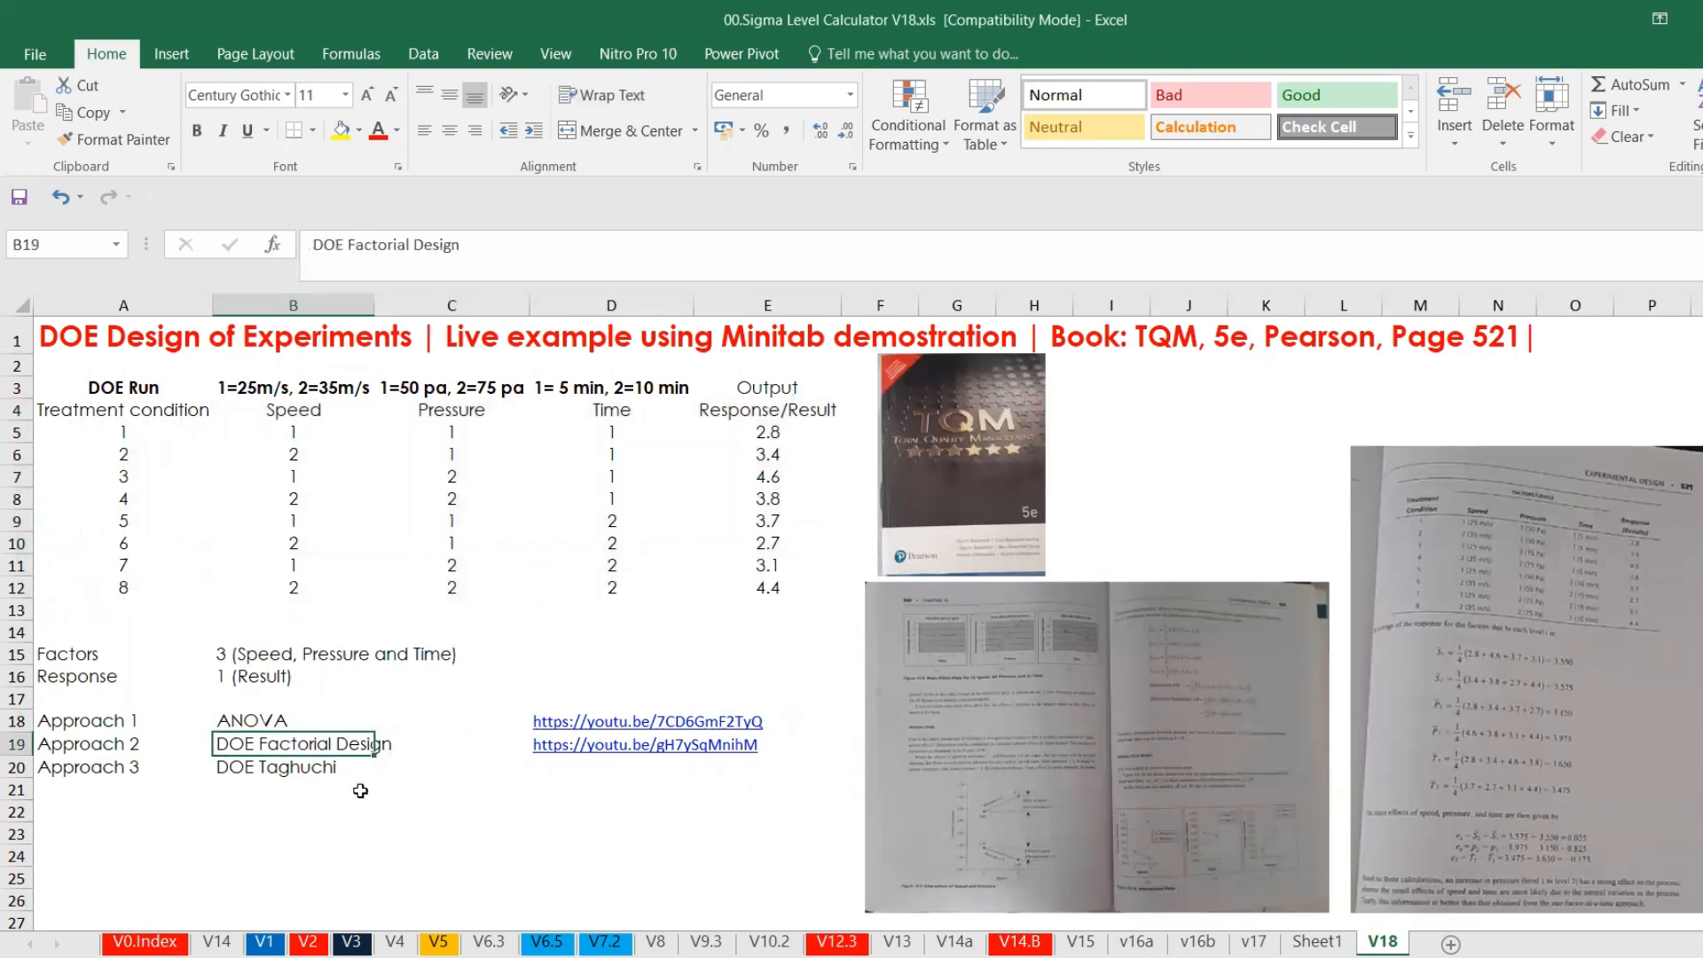
pyautogui.click(312, 769)
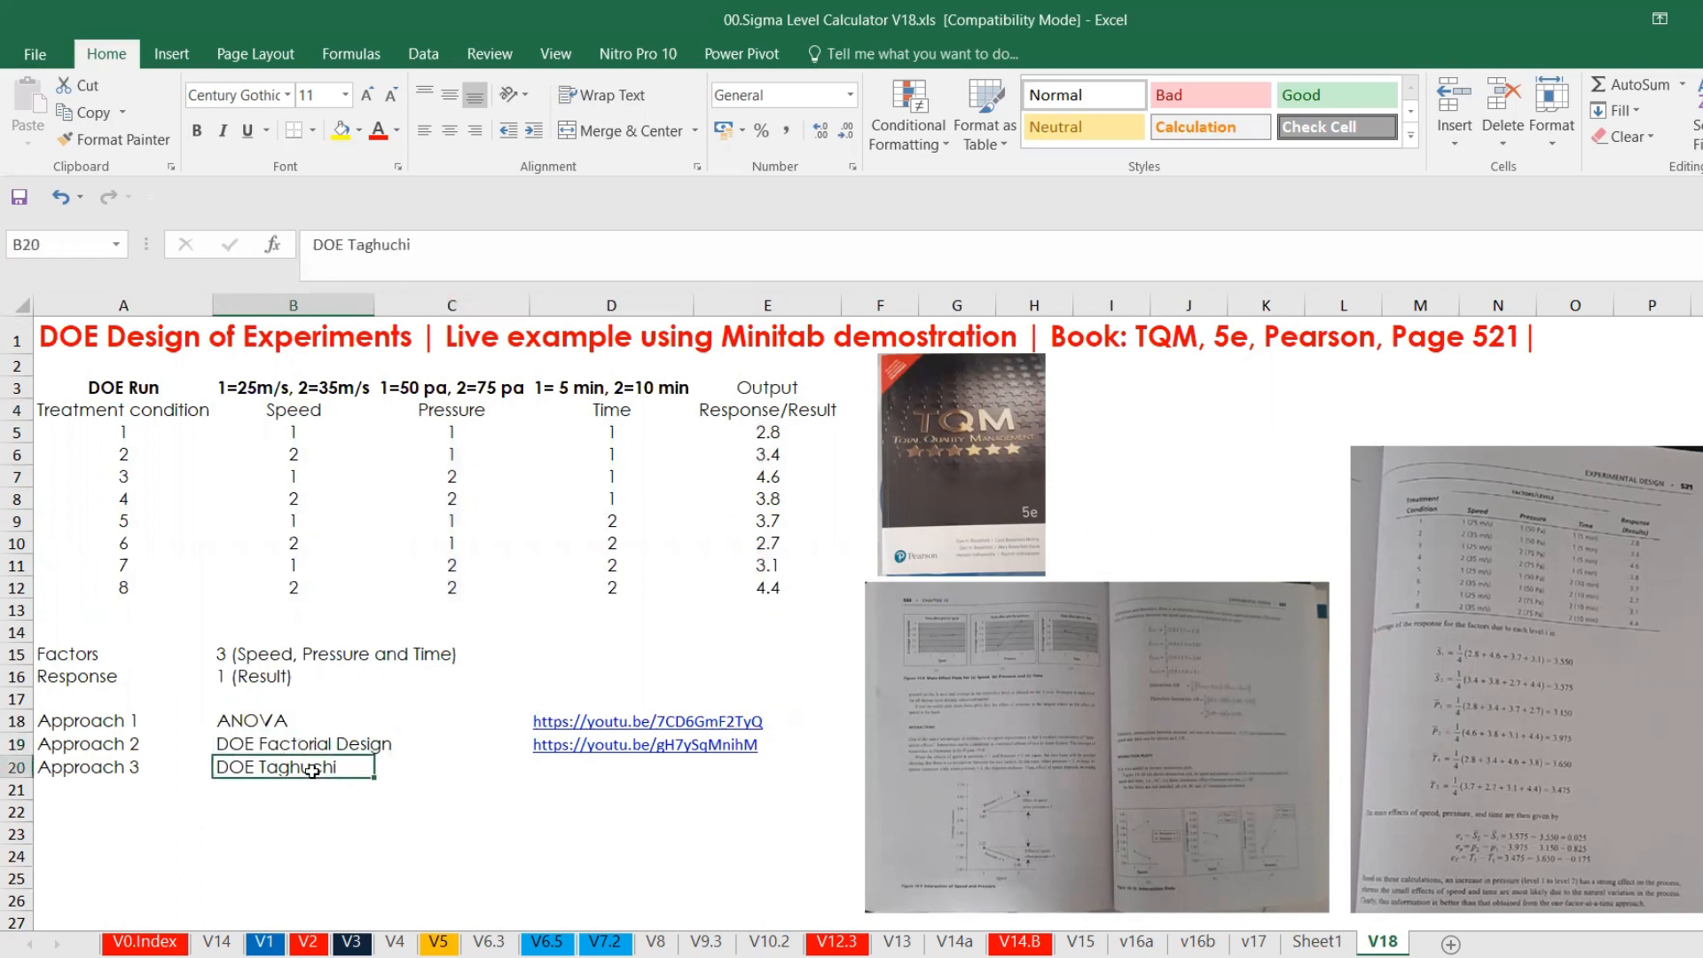
# Examine the DOE run table's treatment conditions, its Speed, Pressure and Time factor levels, and the Response/Result column.
pyautogui.click(135, 414)
pyautogui.moveTo(250, 421)
pyautogui.mouseDown()
pyautogui.moveTo(535, 465)
pyautogui.moveTo(719, 581)
pyautogui.mouseUp()
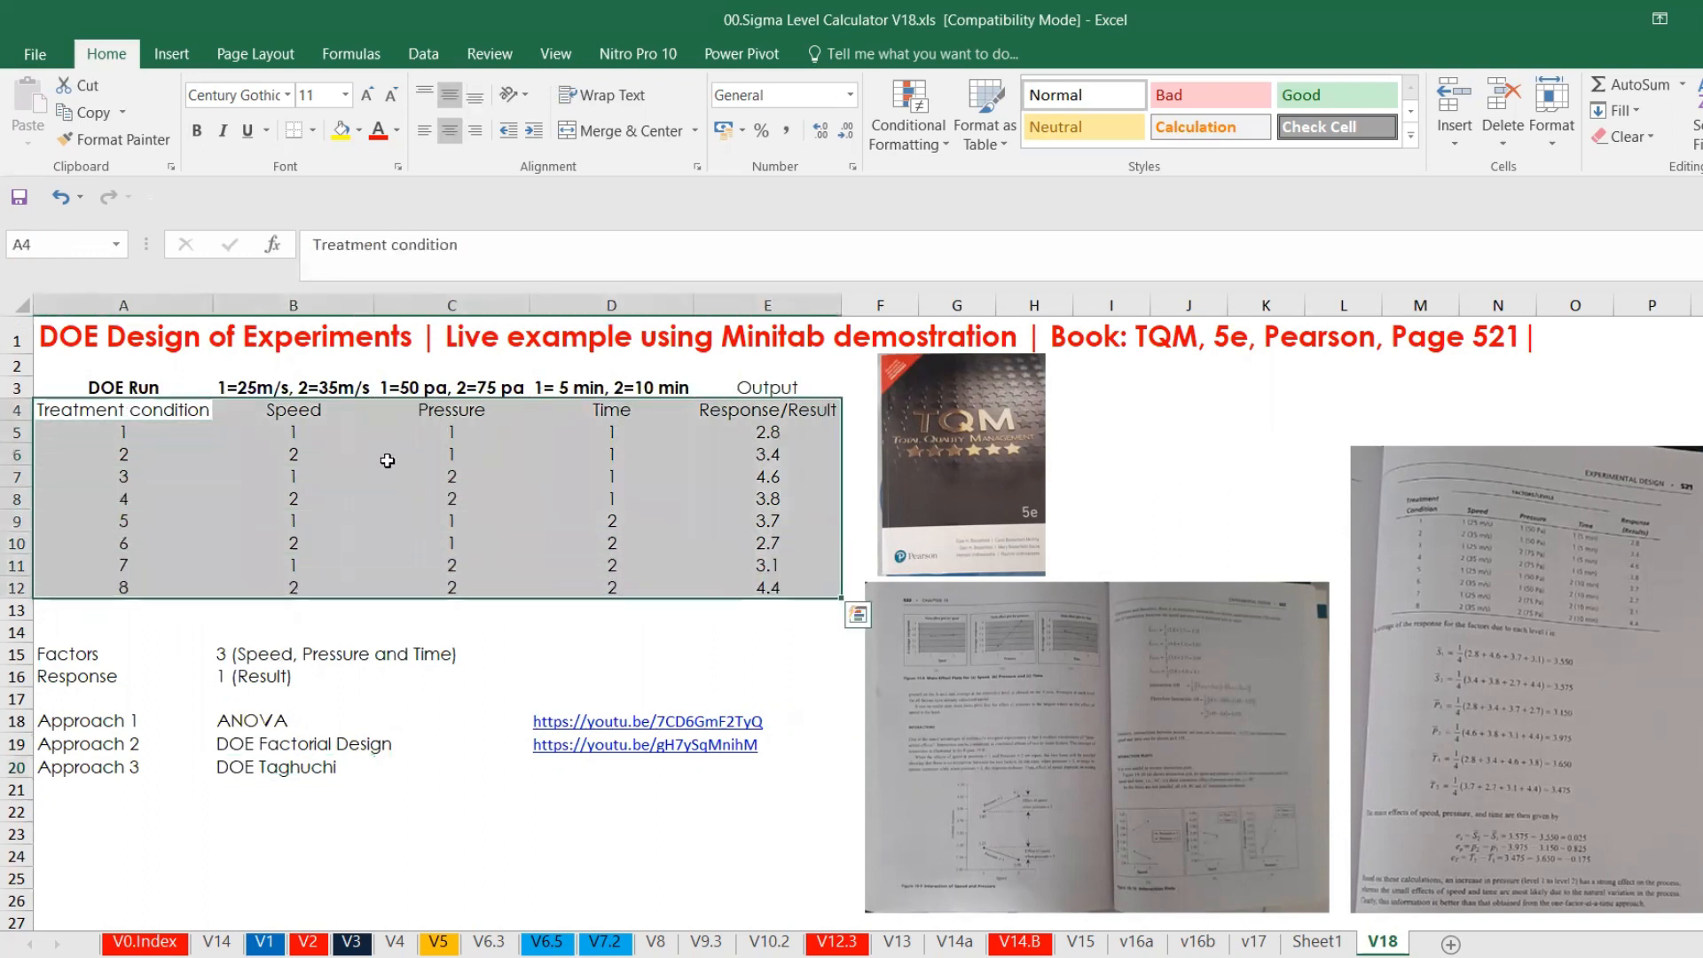
pyautogui.moveTo(325, 414); pyautogui.dragTo(632, 398)
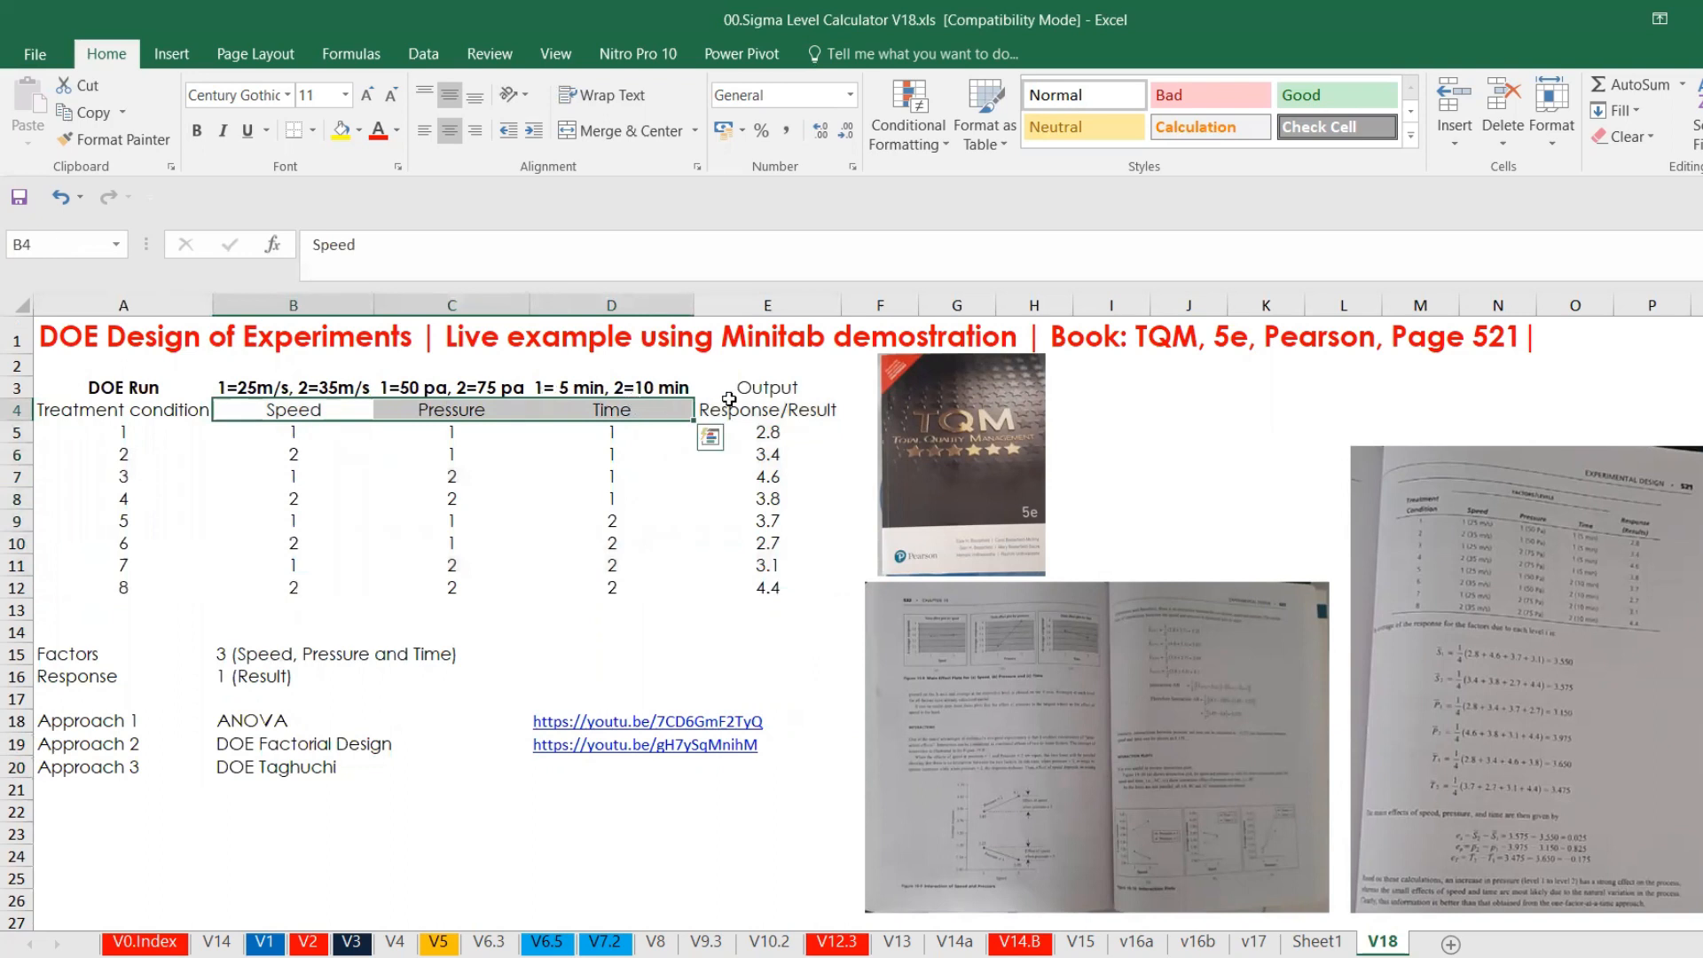
pyautogui.click(741, 406)
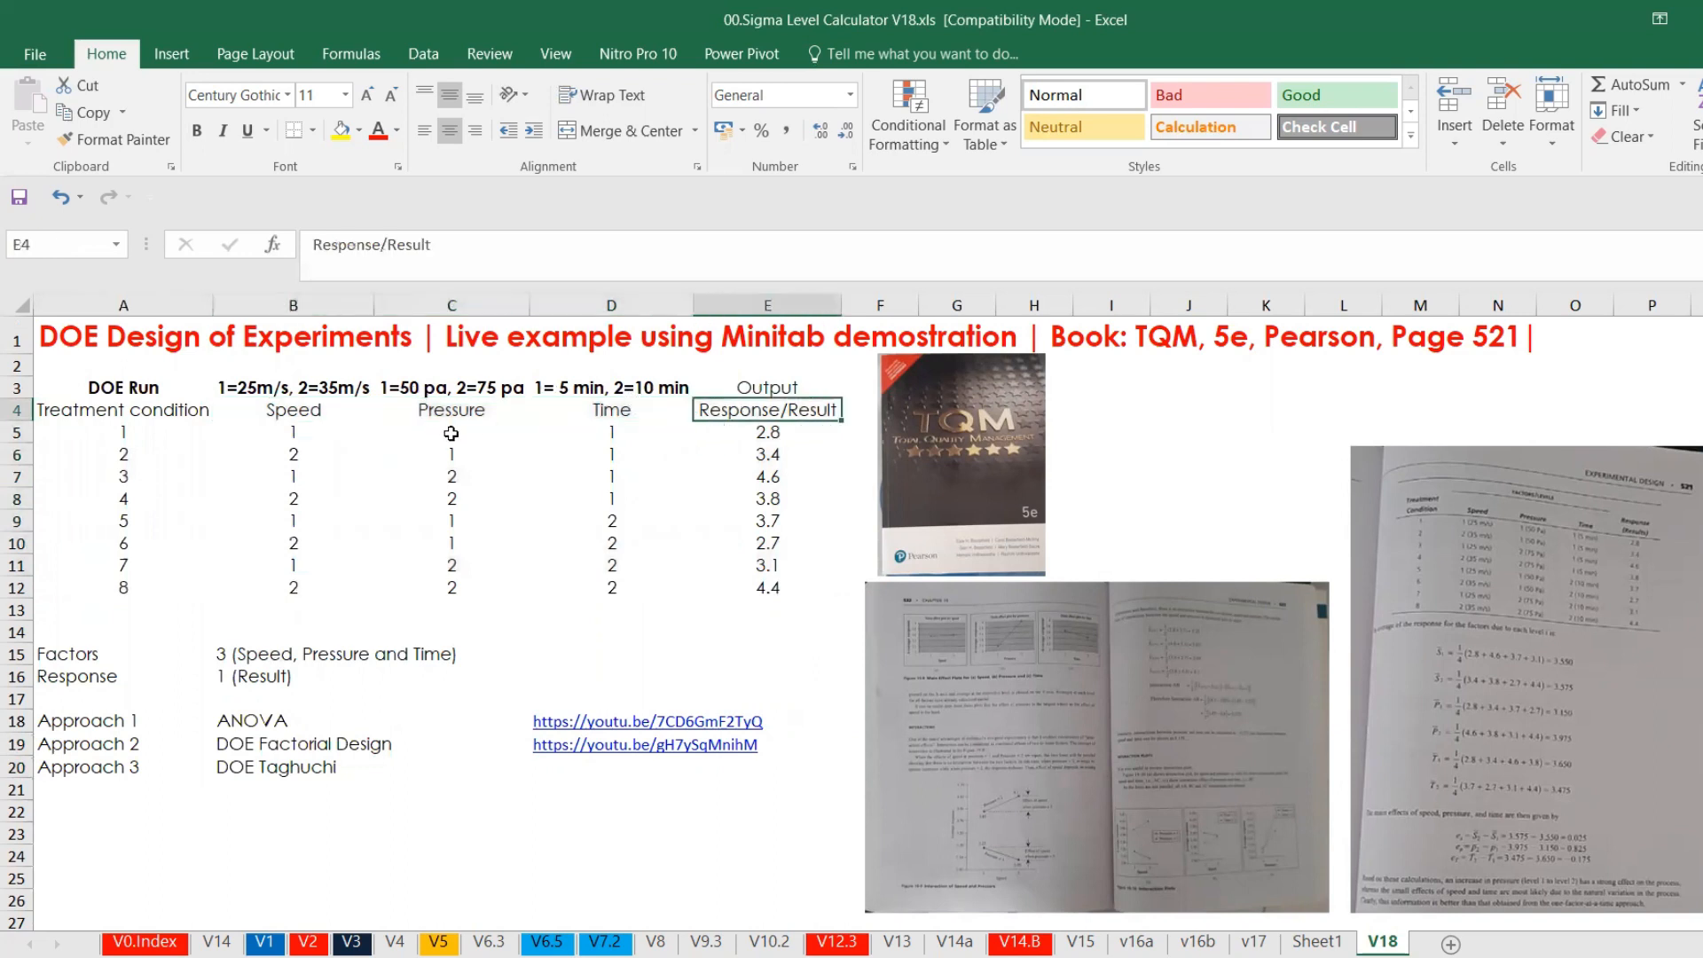
pyautogui.click(294, 417)
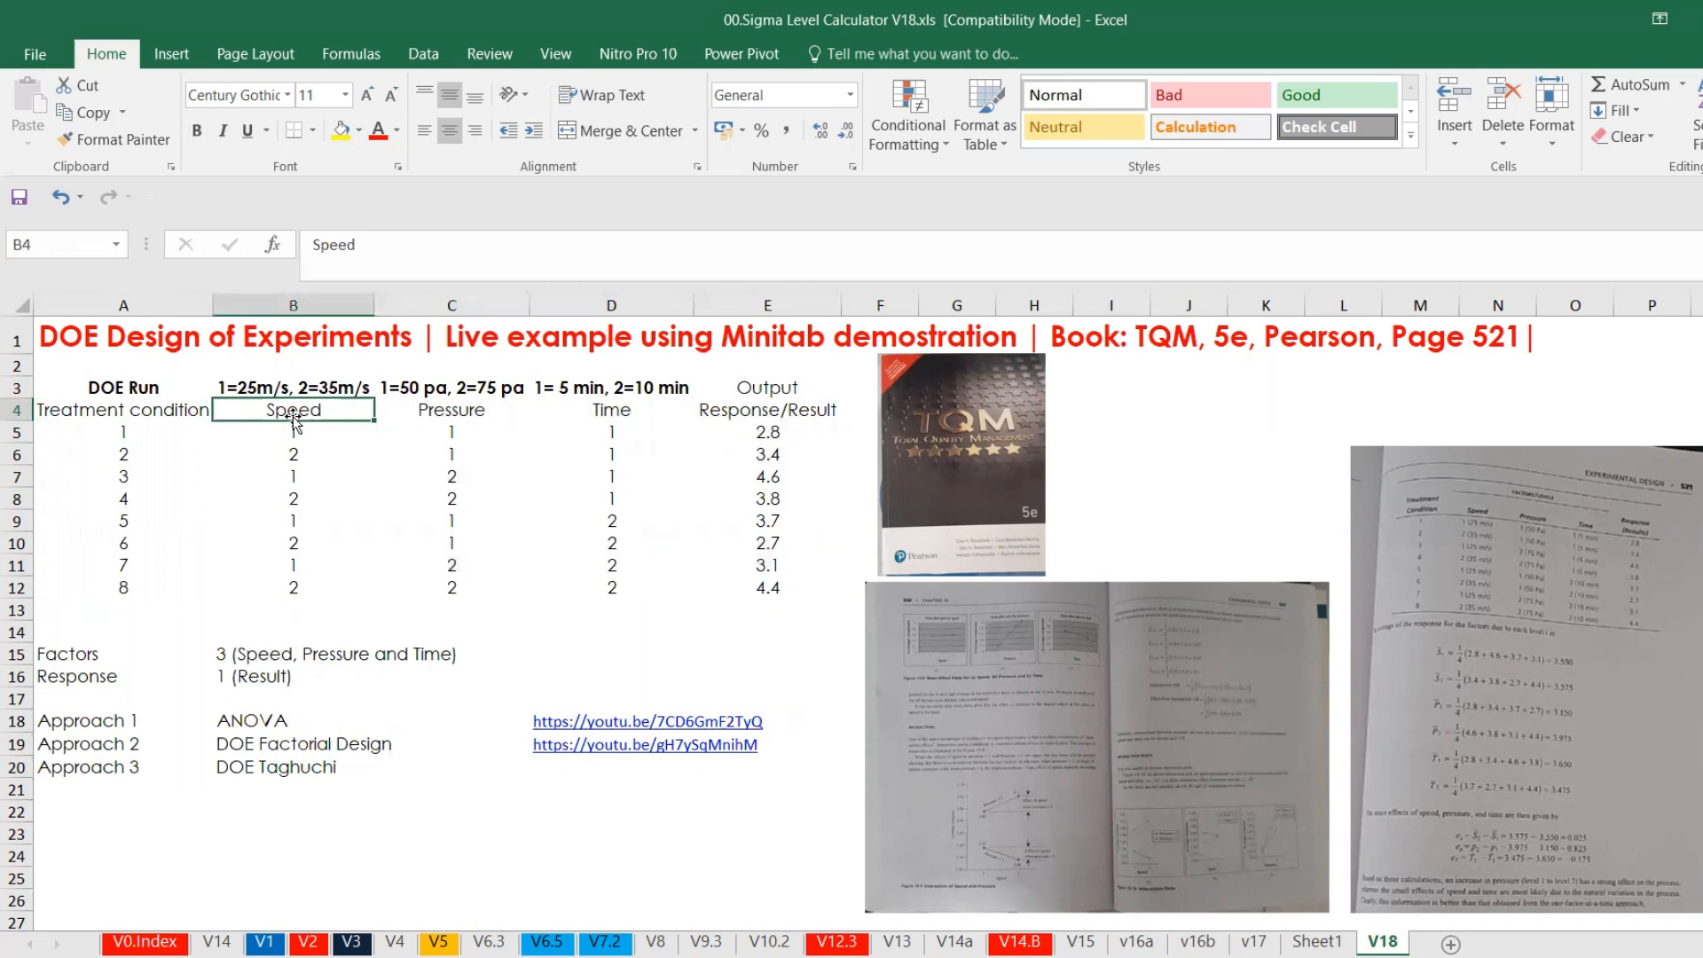
pyautogui.click(287, 443)
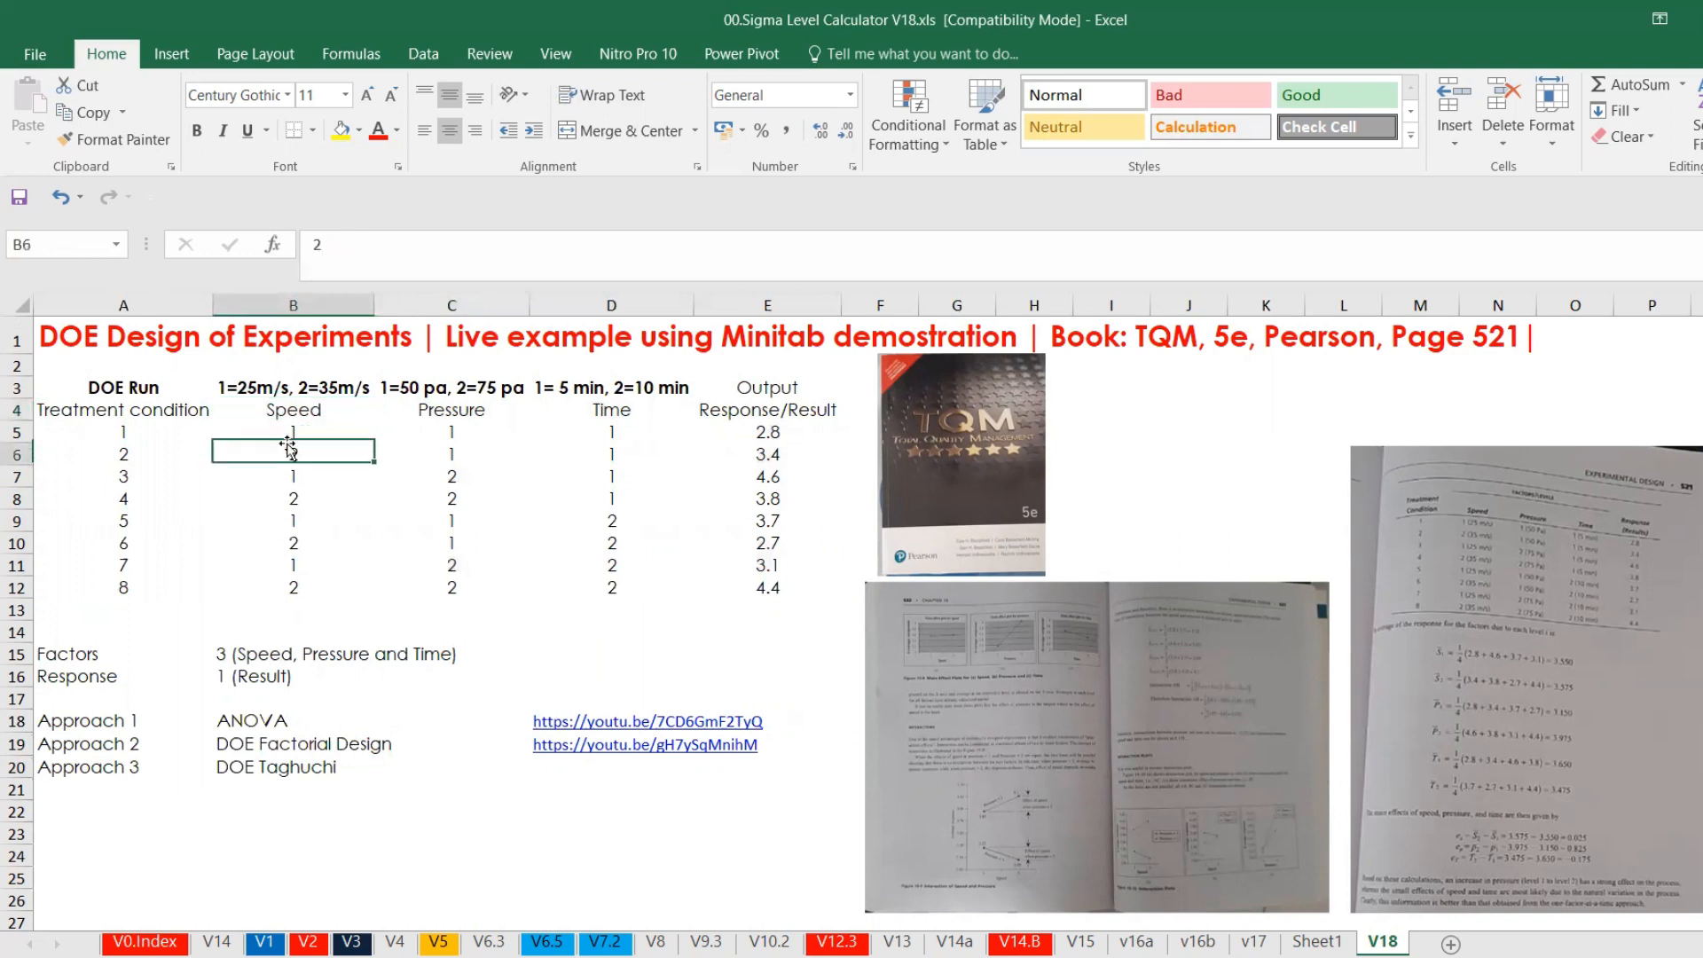
pyautogui.click(286, 427)
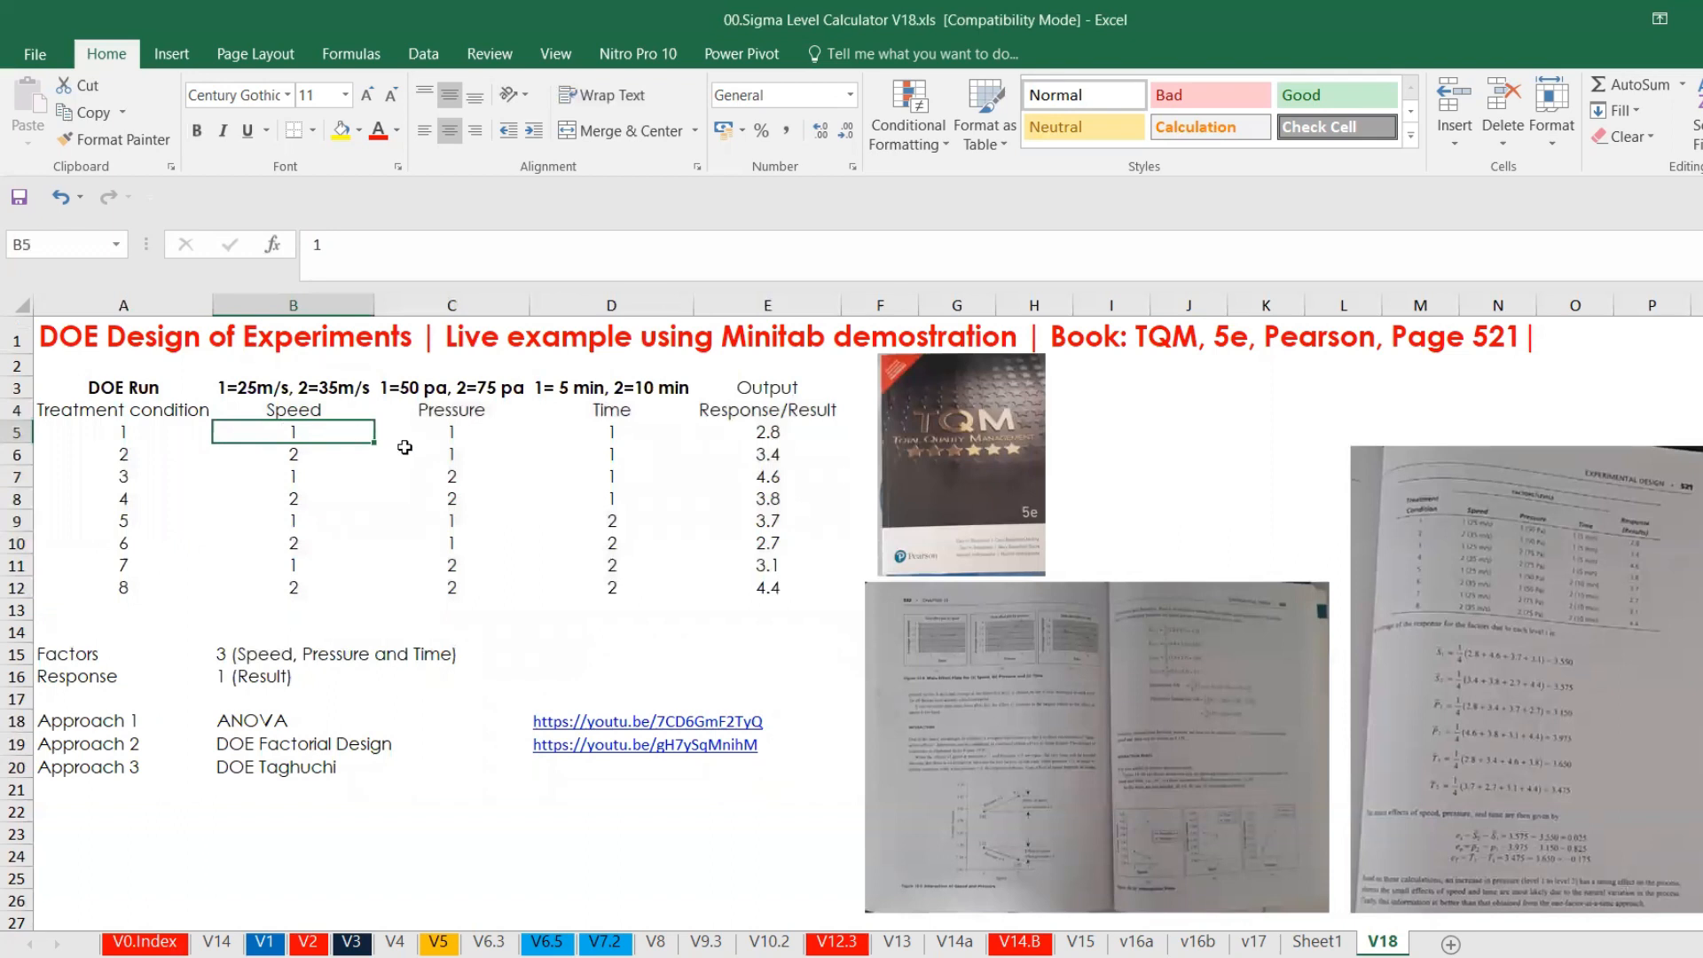
pyautogui.click(613, 448)
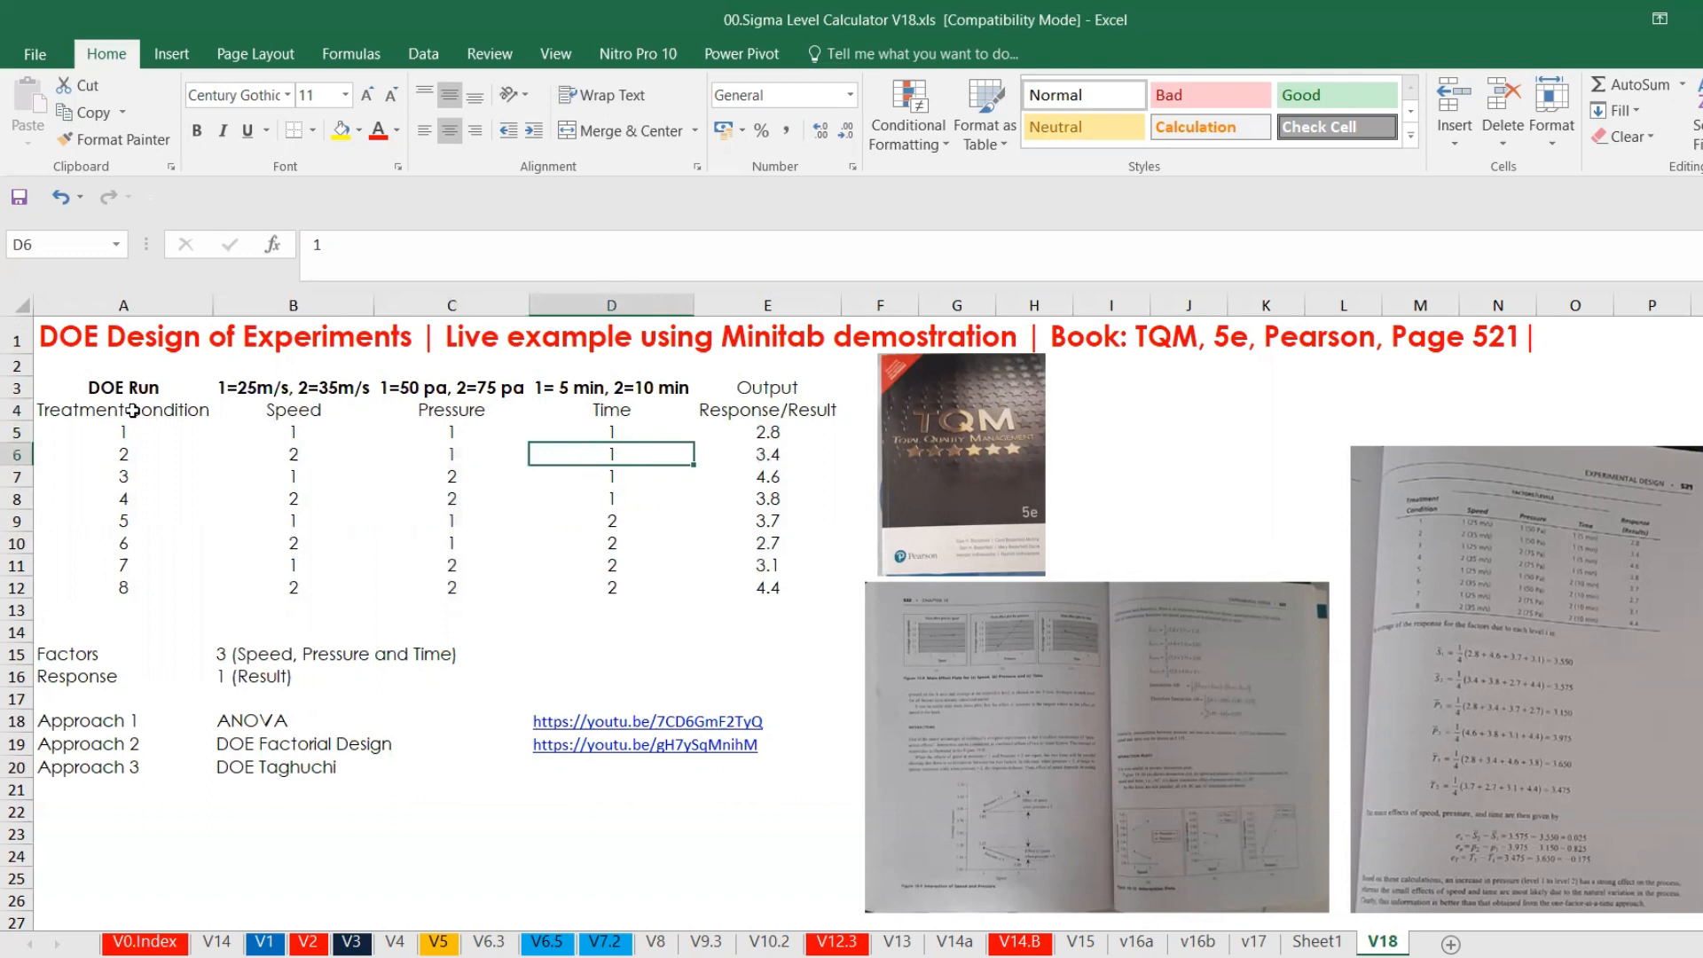
pyautogui.click(133, 409)
pyautogui.moveTo(133, 410); pyautogui.dragTo(763, 592)
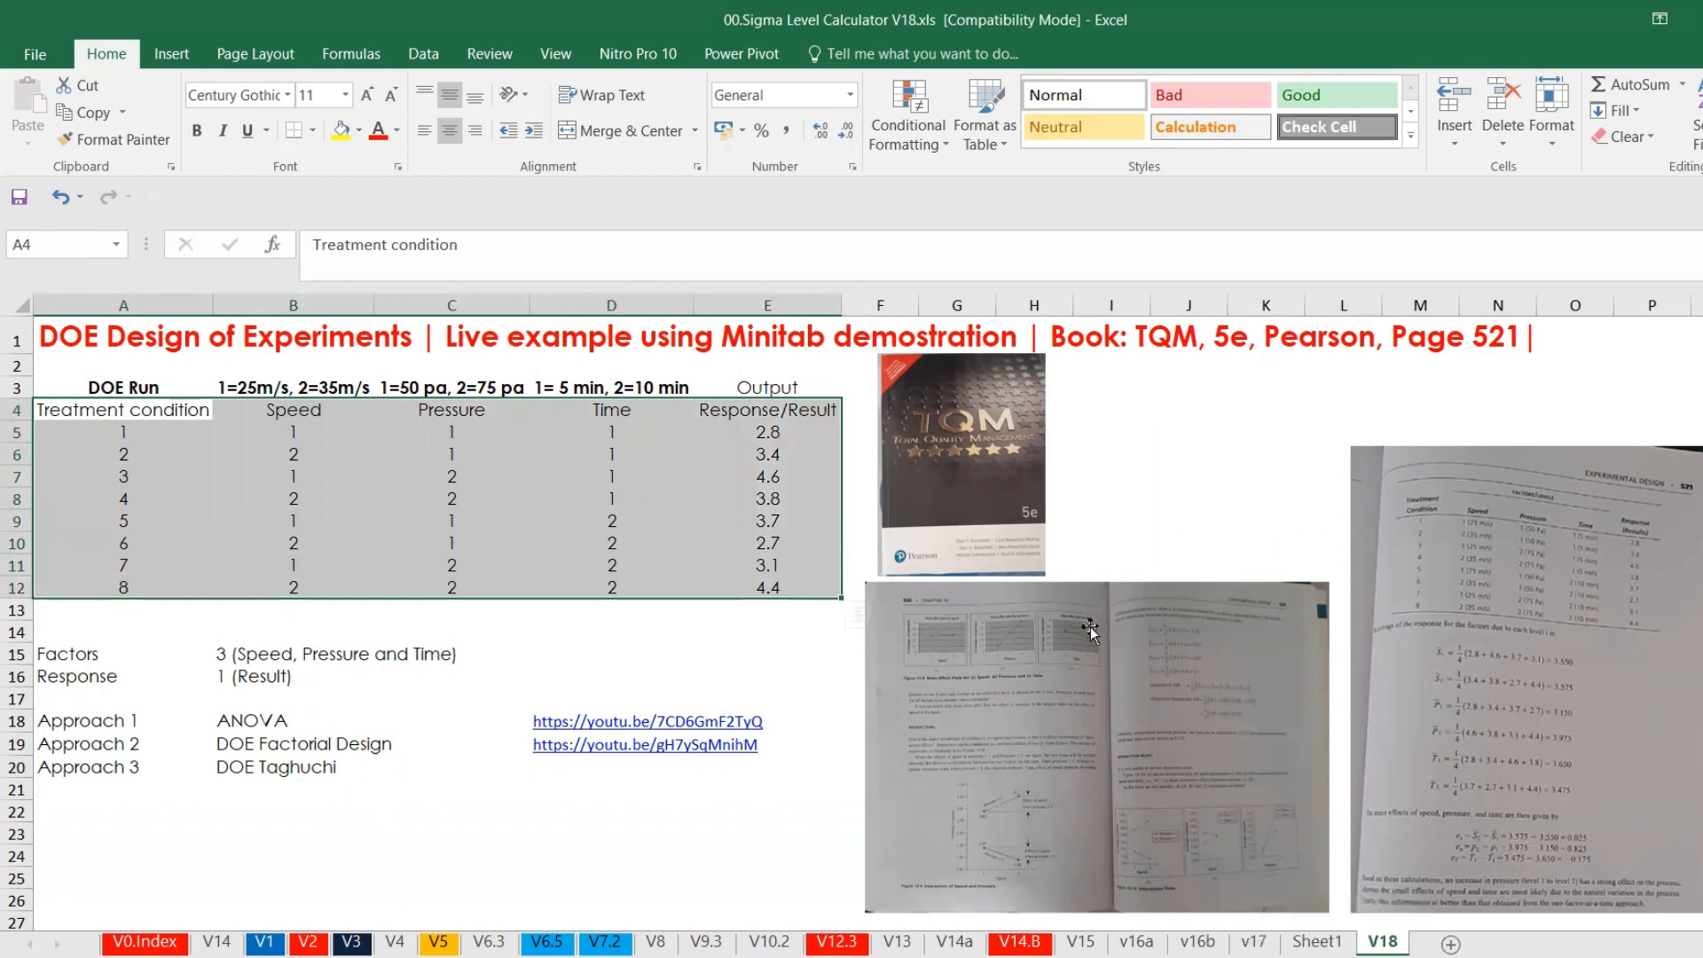
# Look at the TQM book cover and the two book page pictures beside the data table.
pyautogui.click(986, 532)
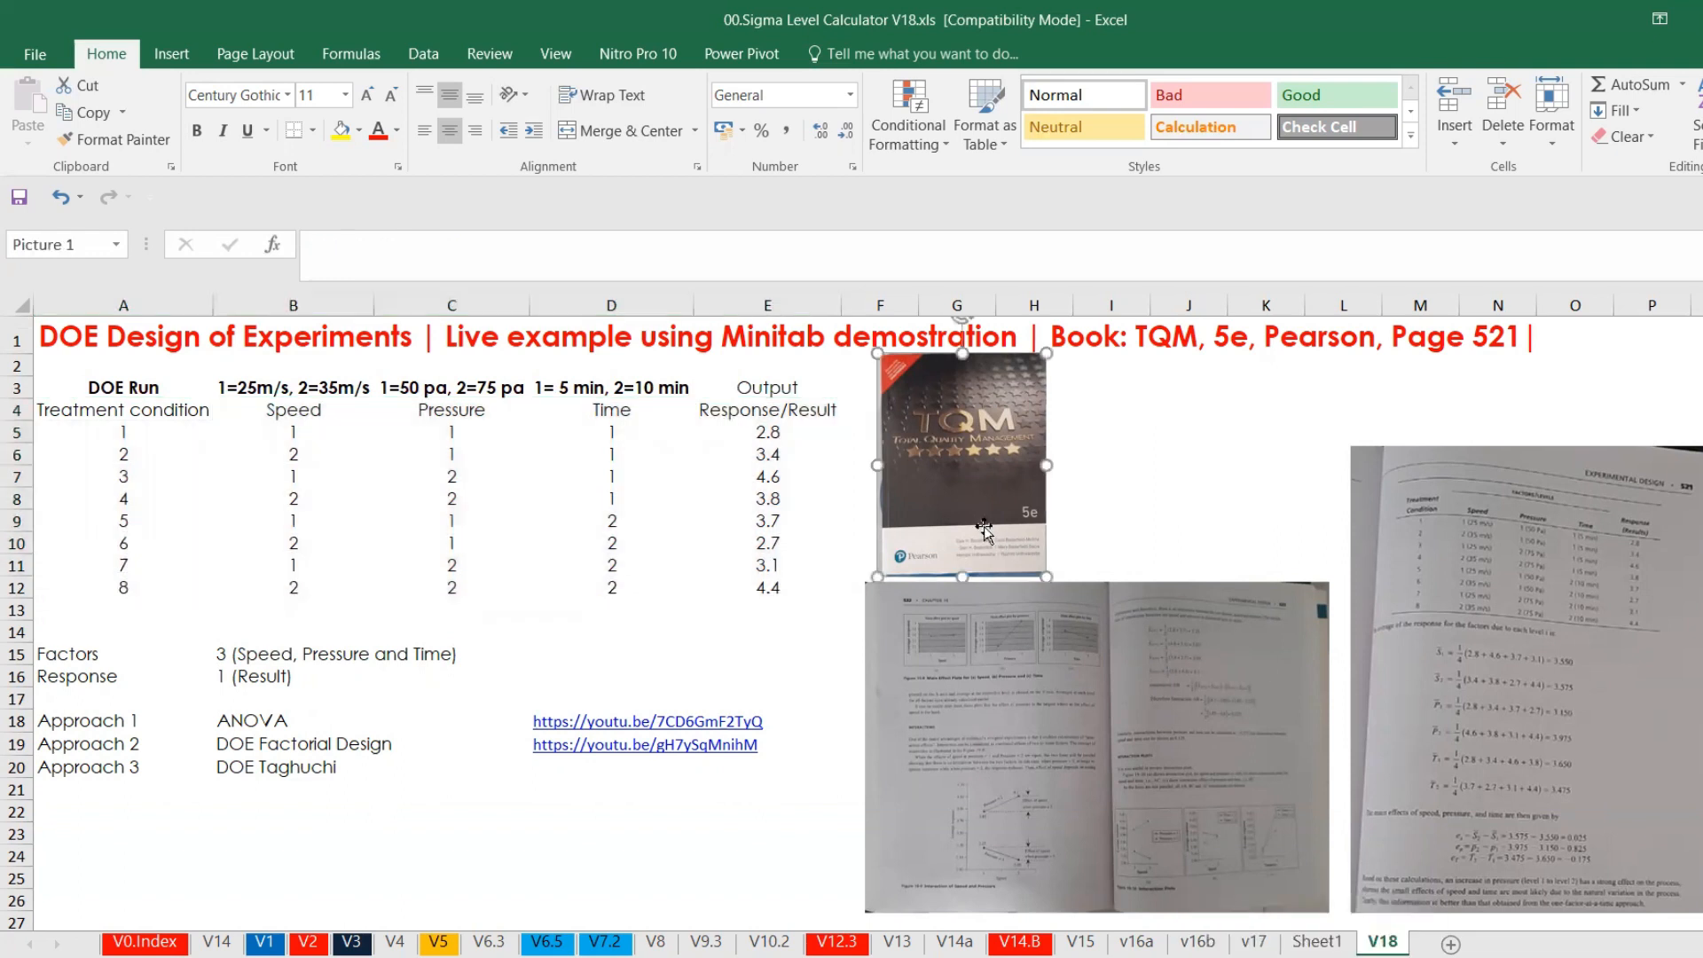
pyautogui.click(1022, 660)
pyautogui.click(1455, 658)
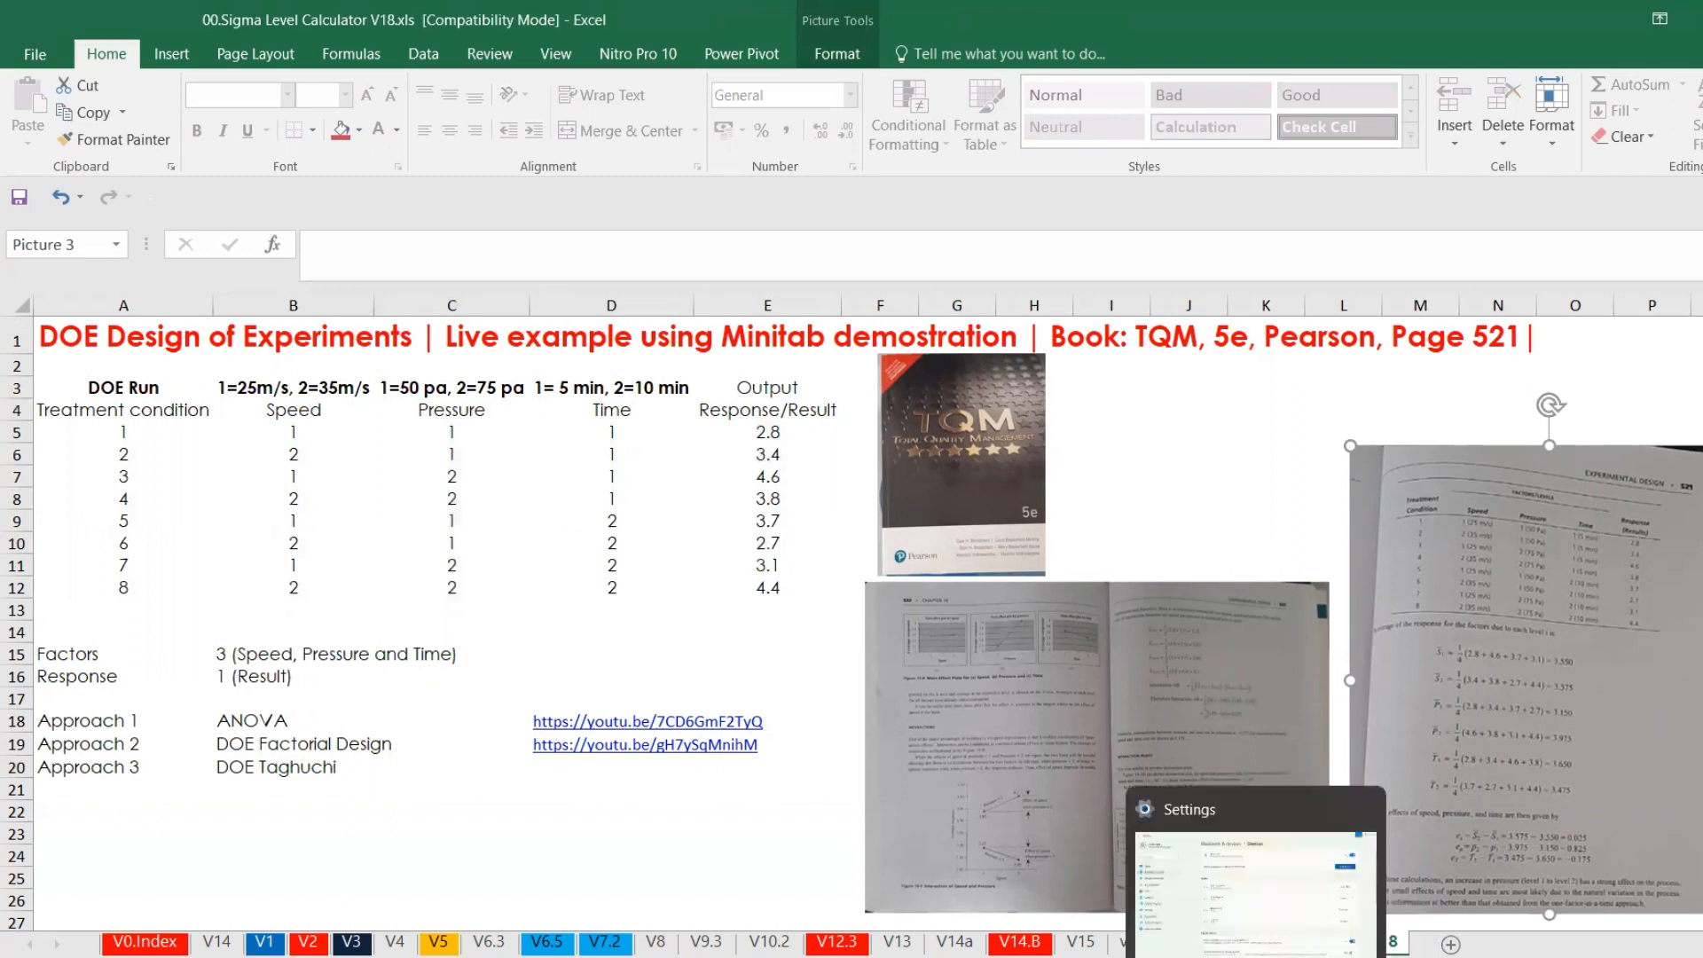
# Switch to the Minitab worksheet that holds the treatment conditions, factors and response data.
pyautogui.moveTo(1197, 949)
pyautogui.click(1176, 872)
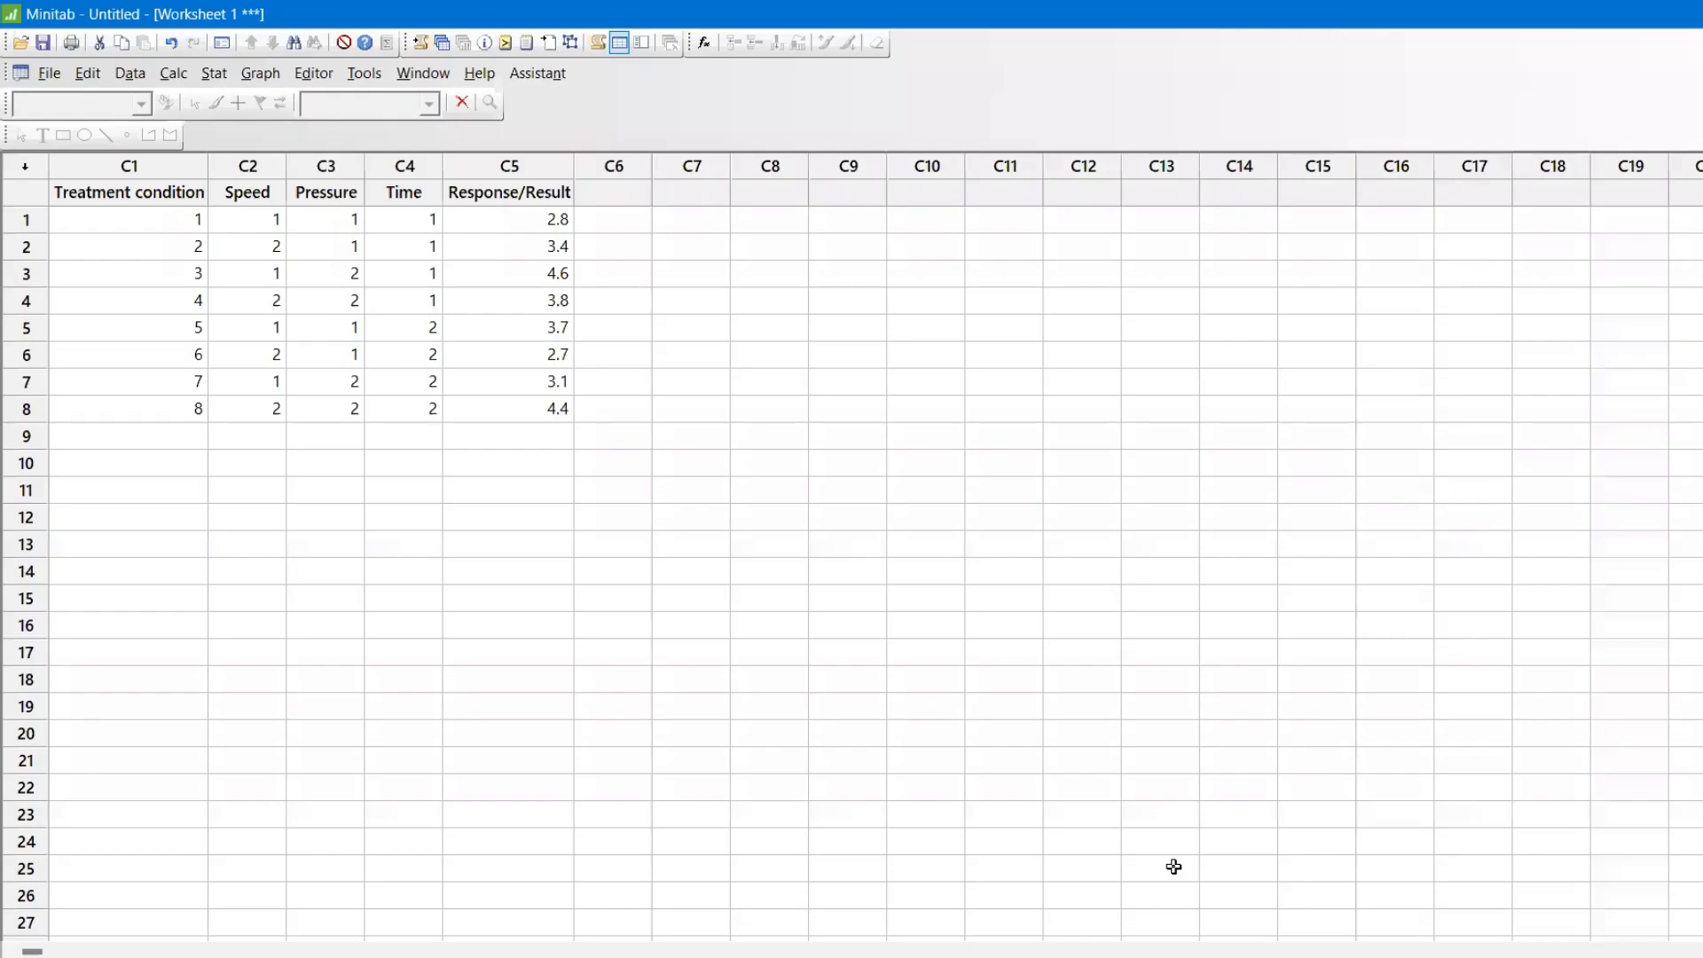
pyautogui.click(637, 521)
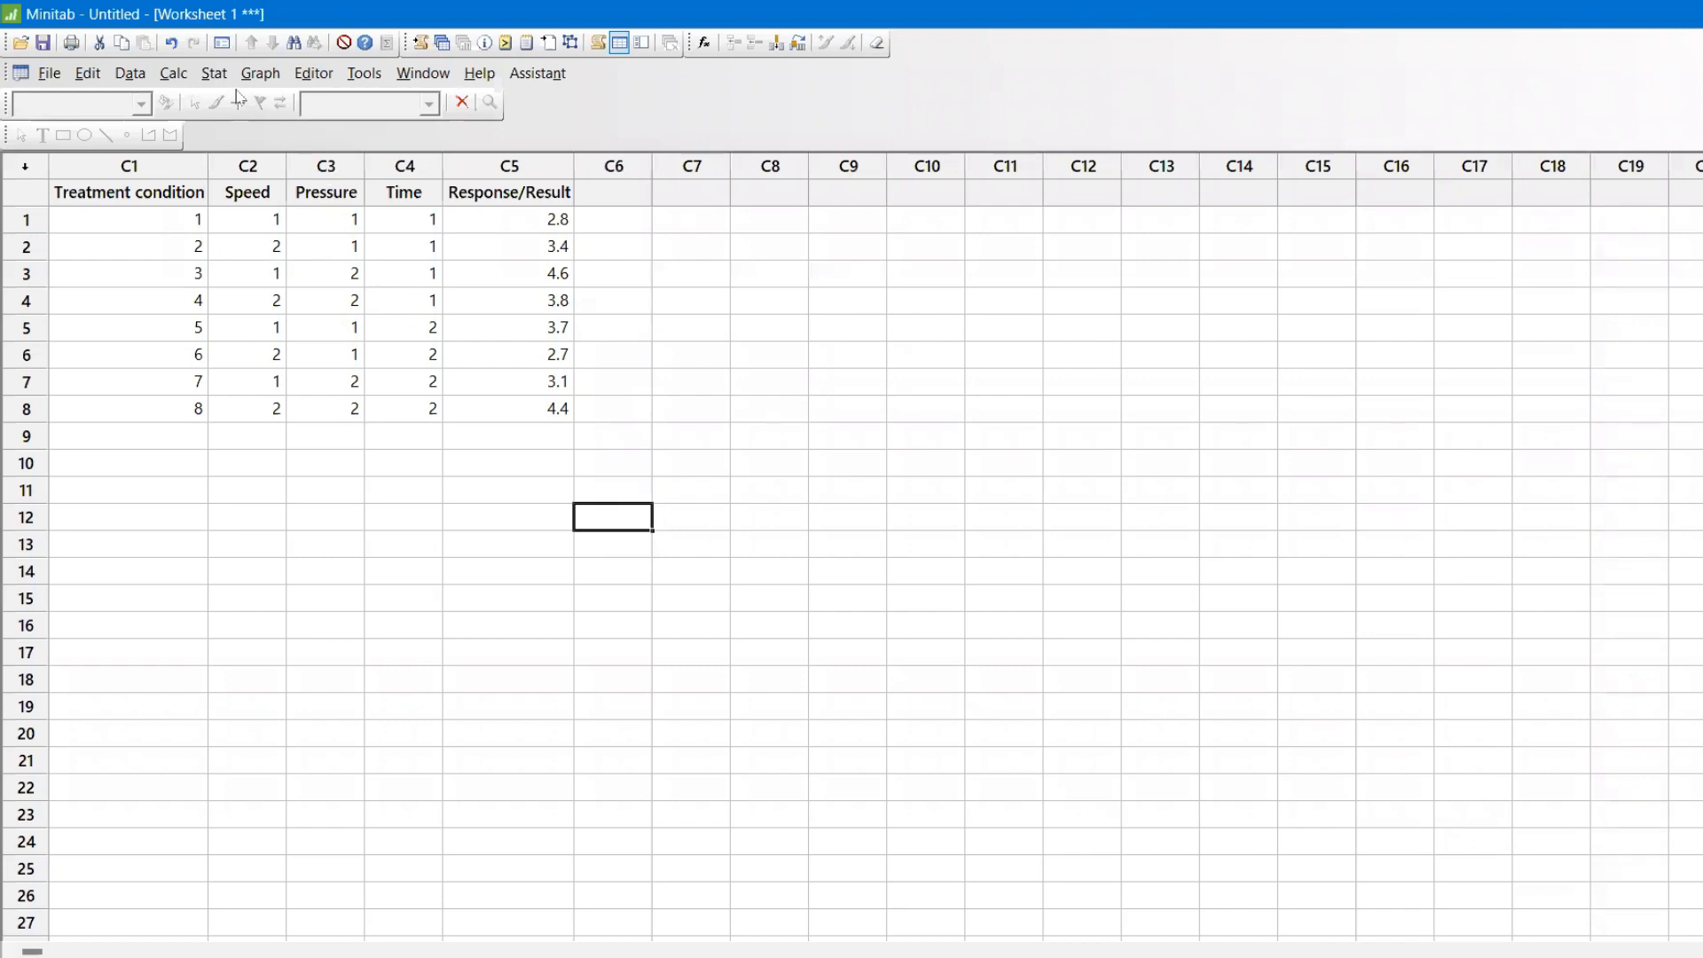
# Define a custom Taguchi design from the worksheet with Speed, Pressure and Time as factors and no signal factor.
pyautogui.click(214, 75)
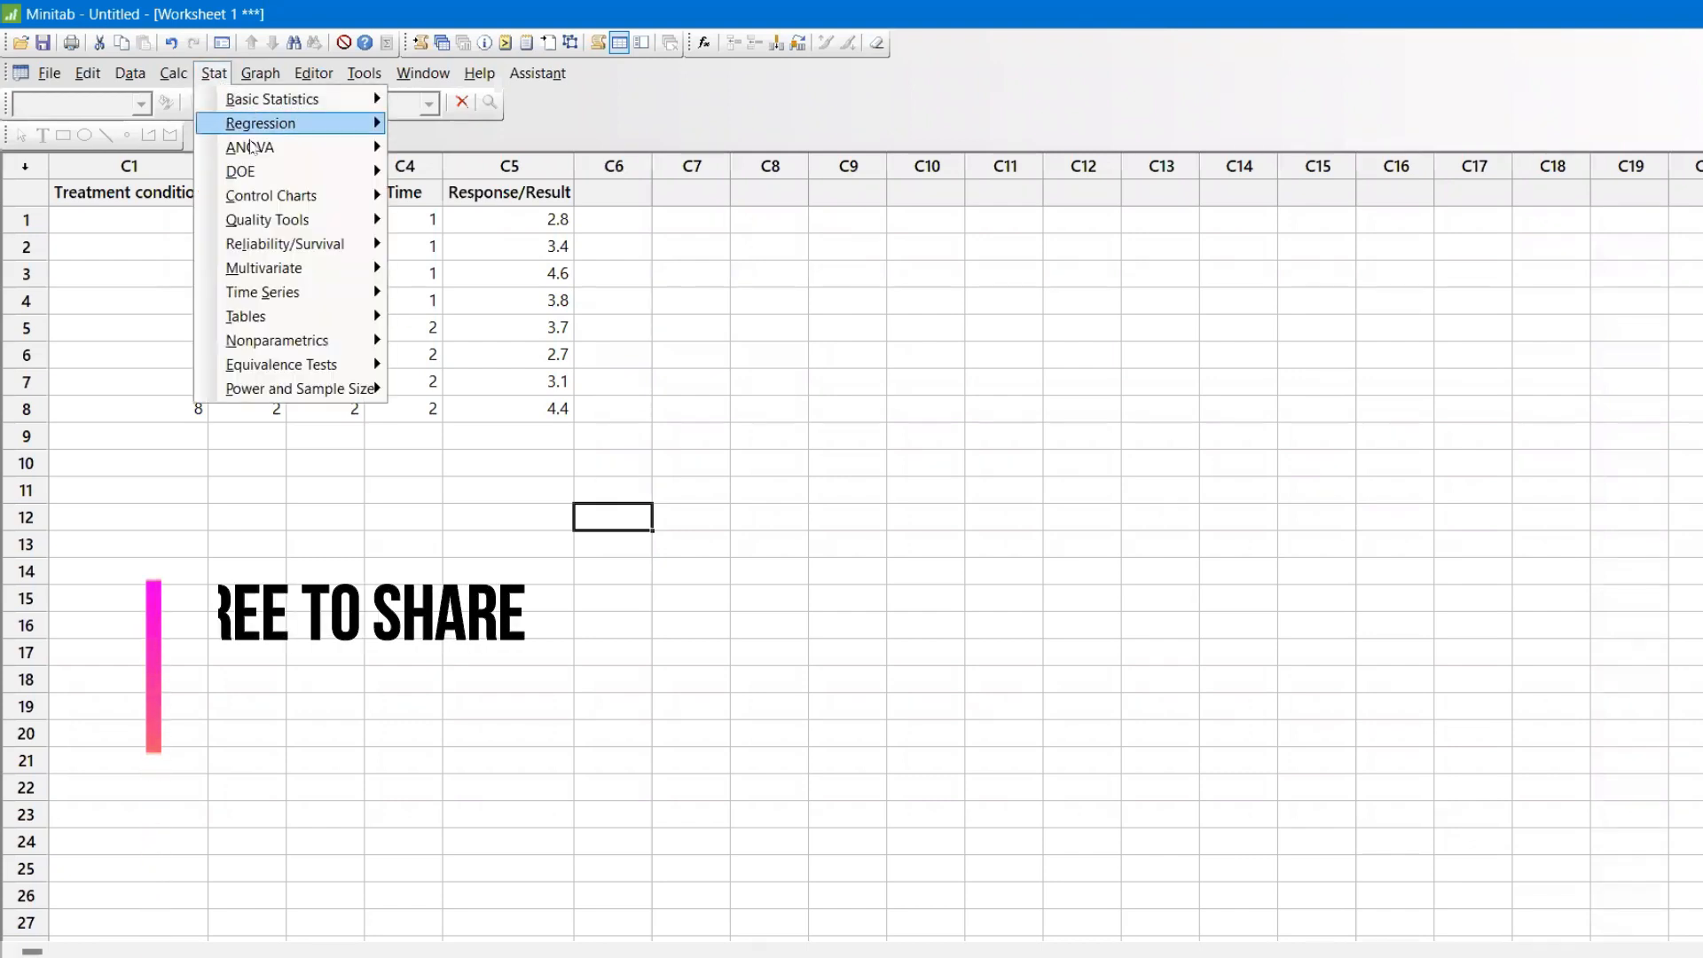
pyautogui.moveTo(284, 177)
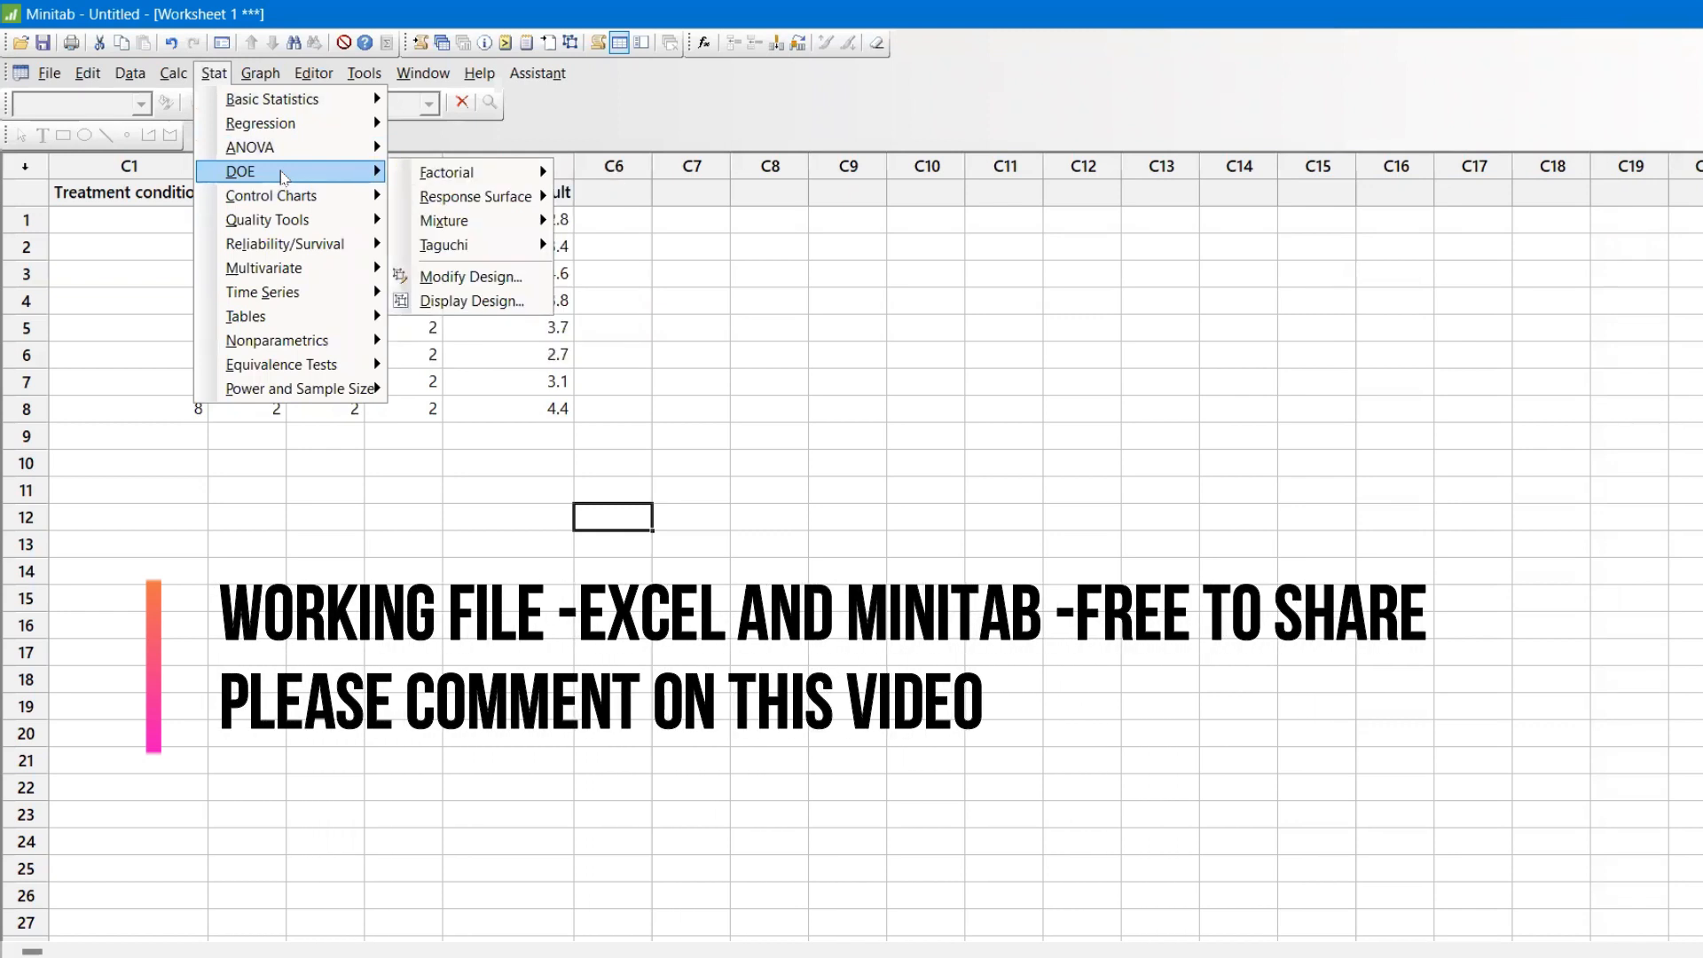
pyautogui.moveTo(486, 252)
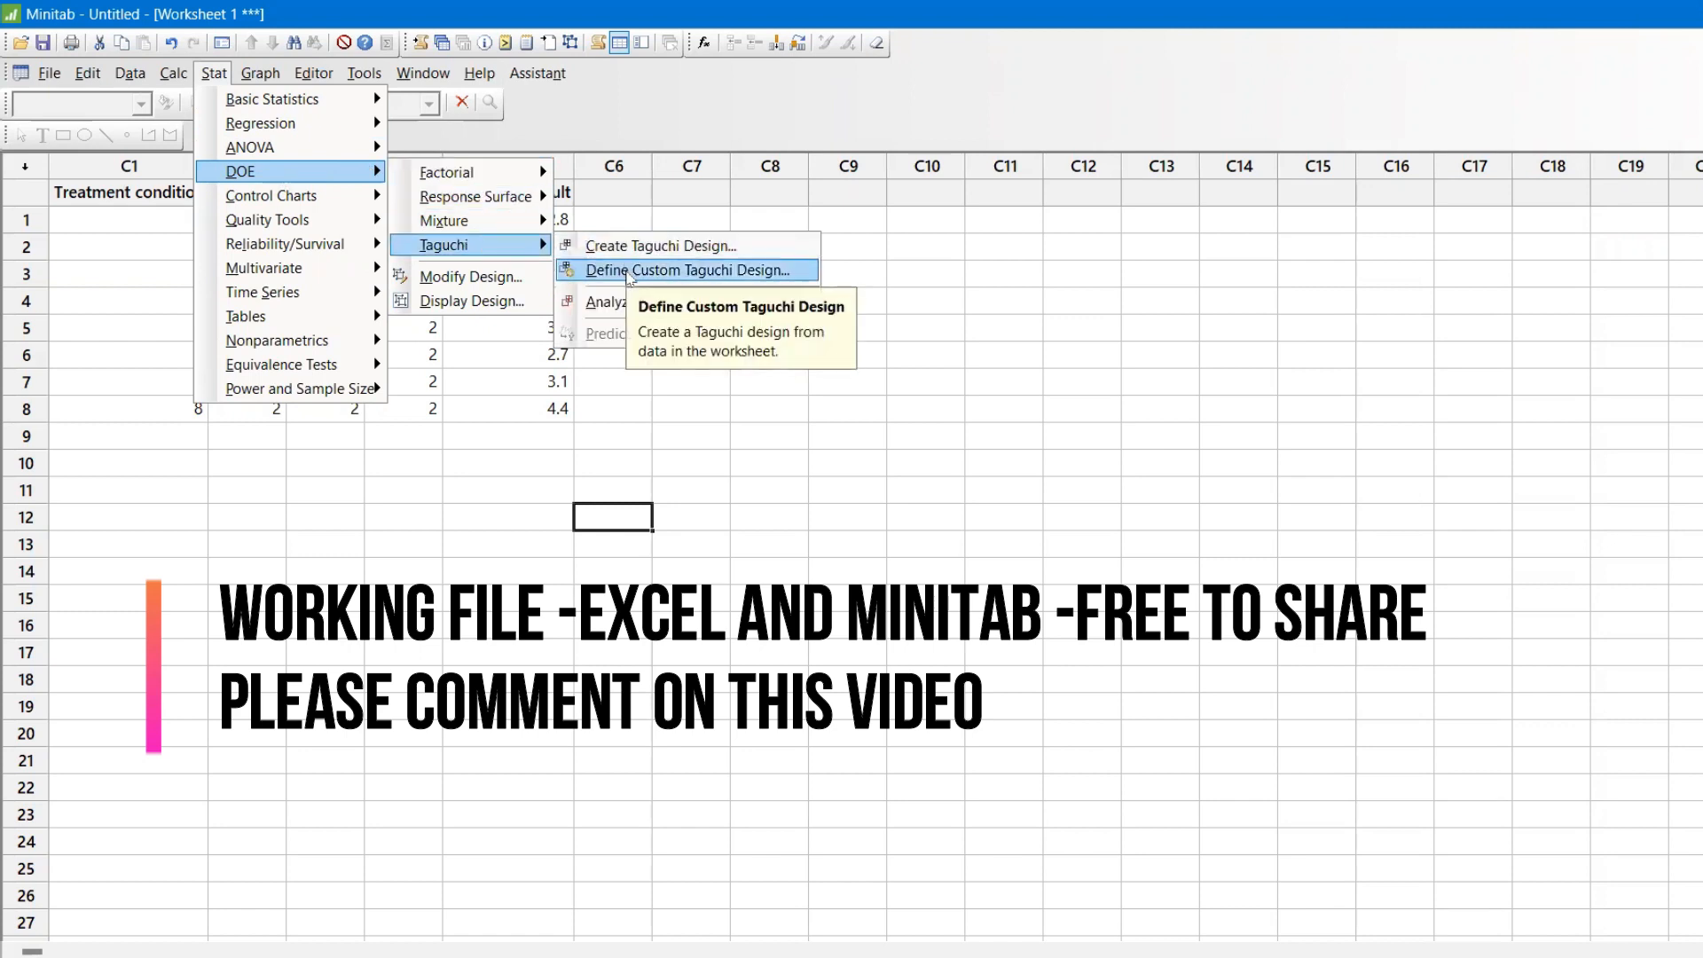
pyautogui.click(628, 278)
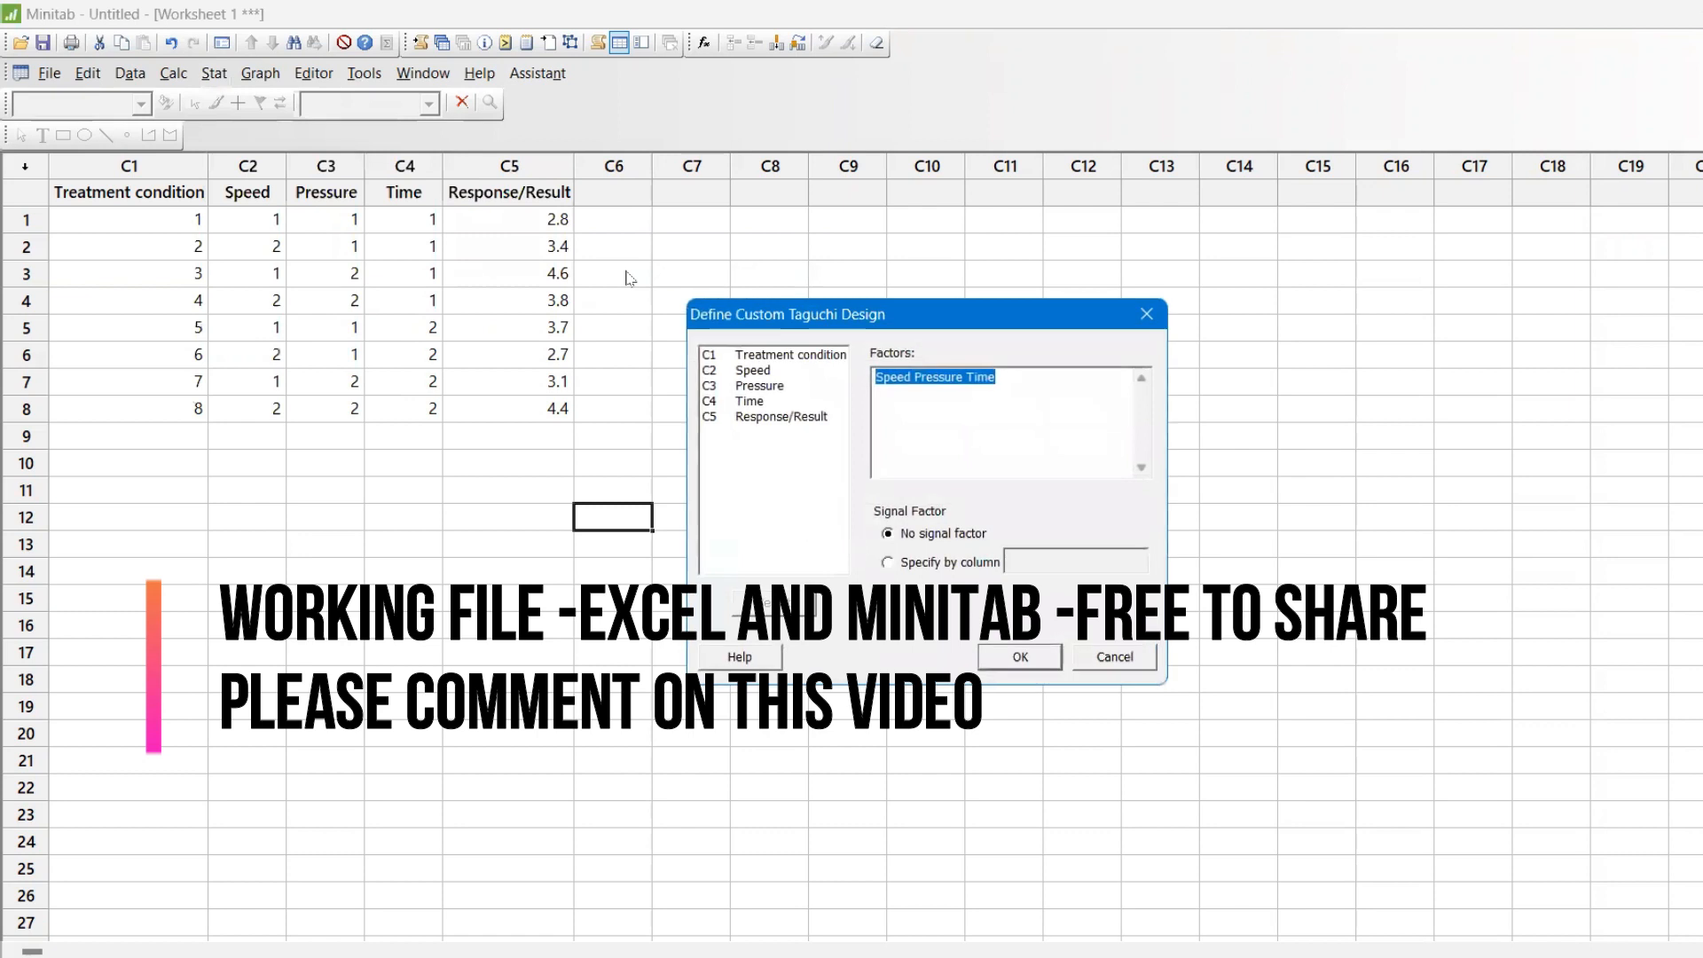
pyautogui.press('Delete')
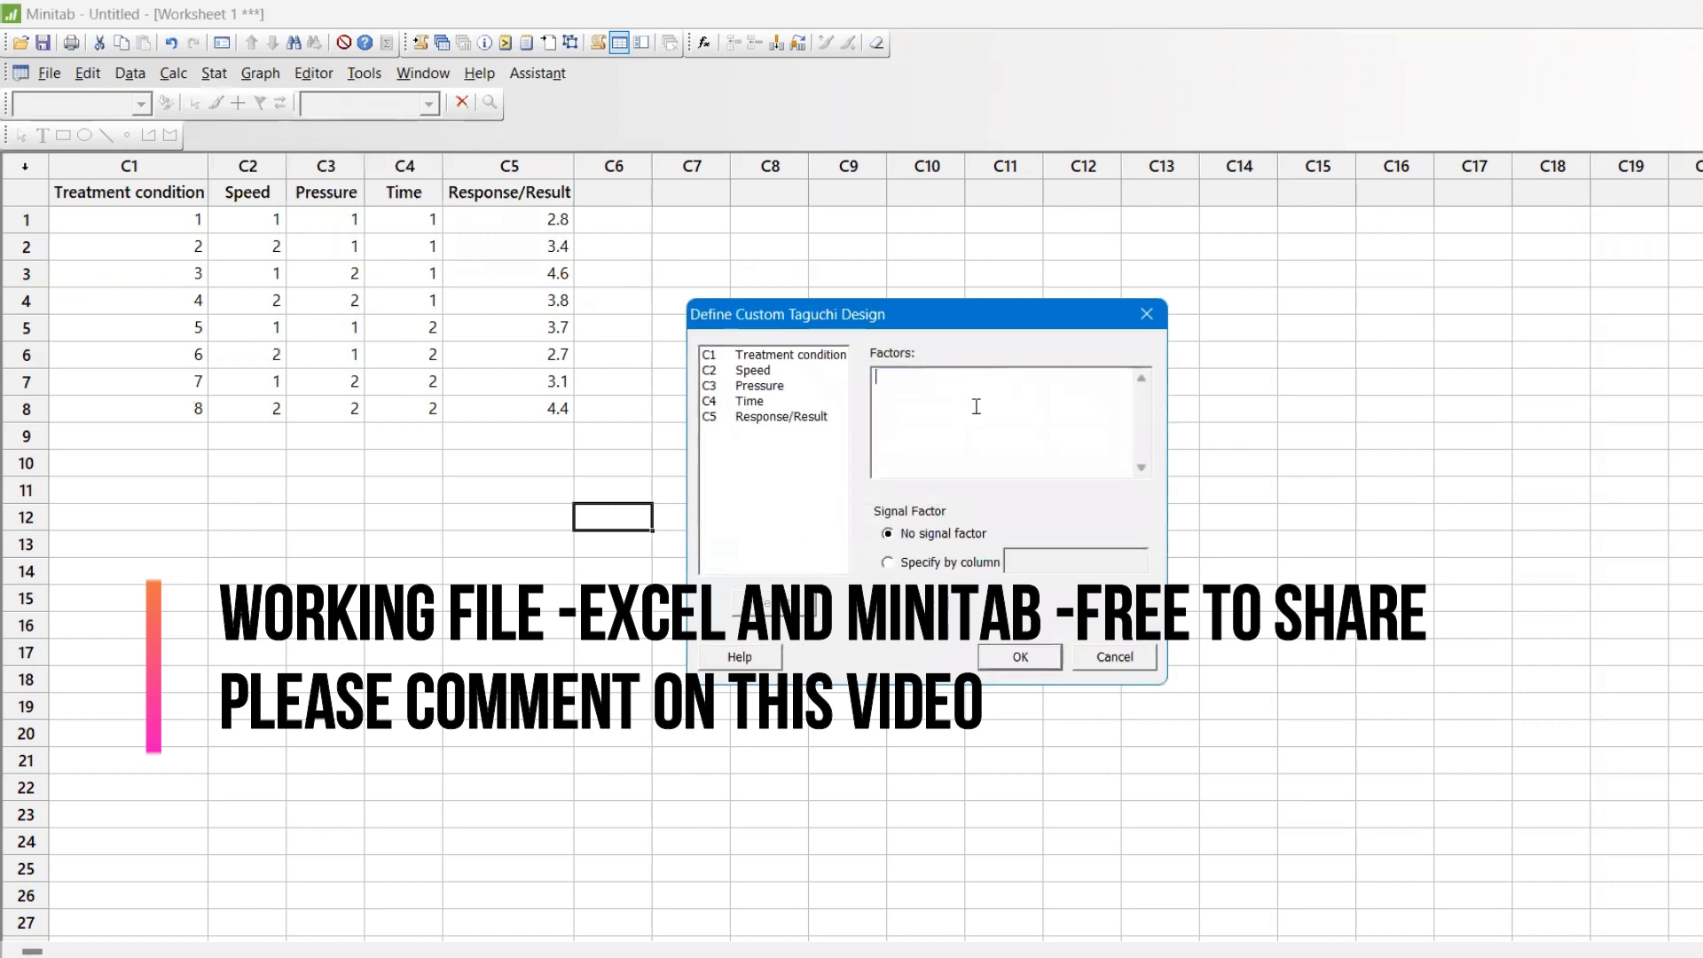
pyautogui.doubleClick(760, 373)
pyautogui.doubleClick(761, 385)
pyautogui.click(760, 415)
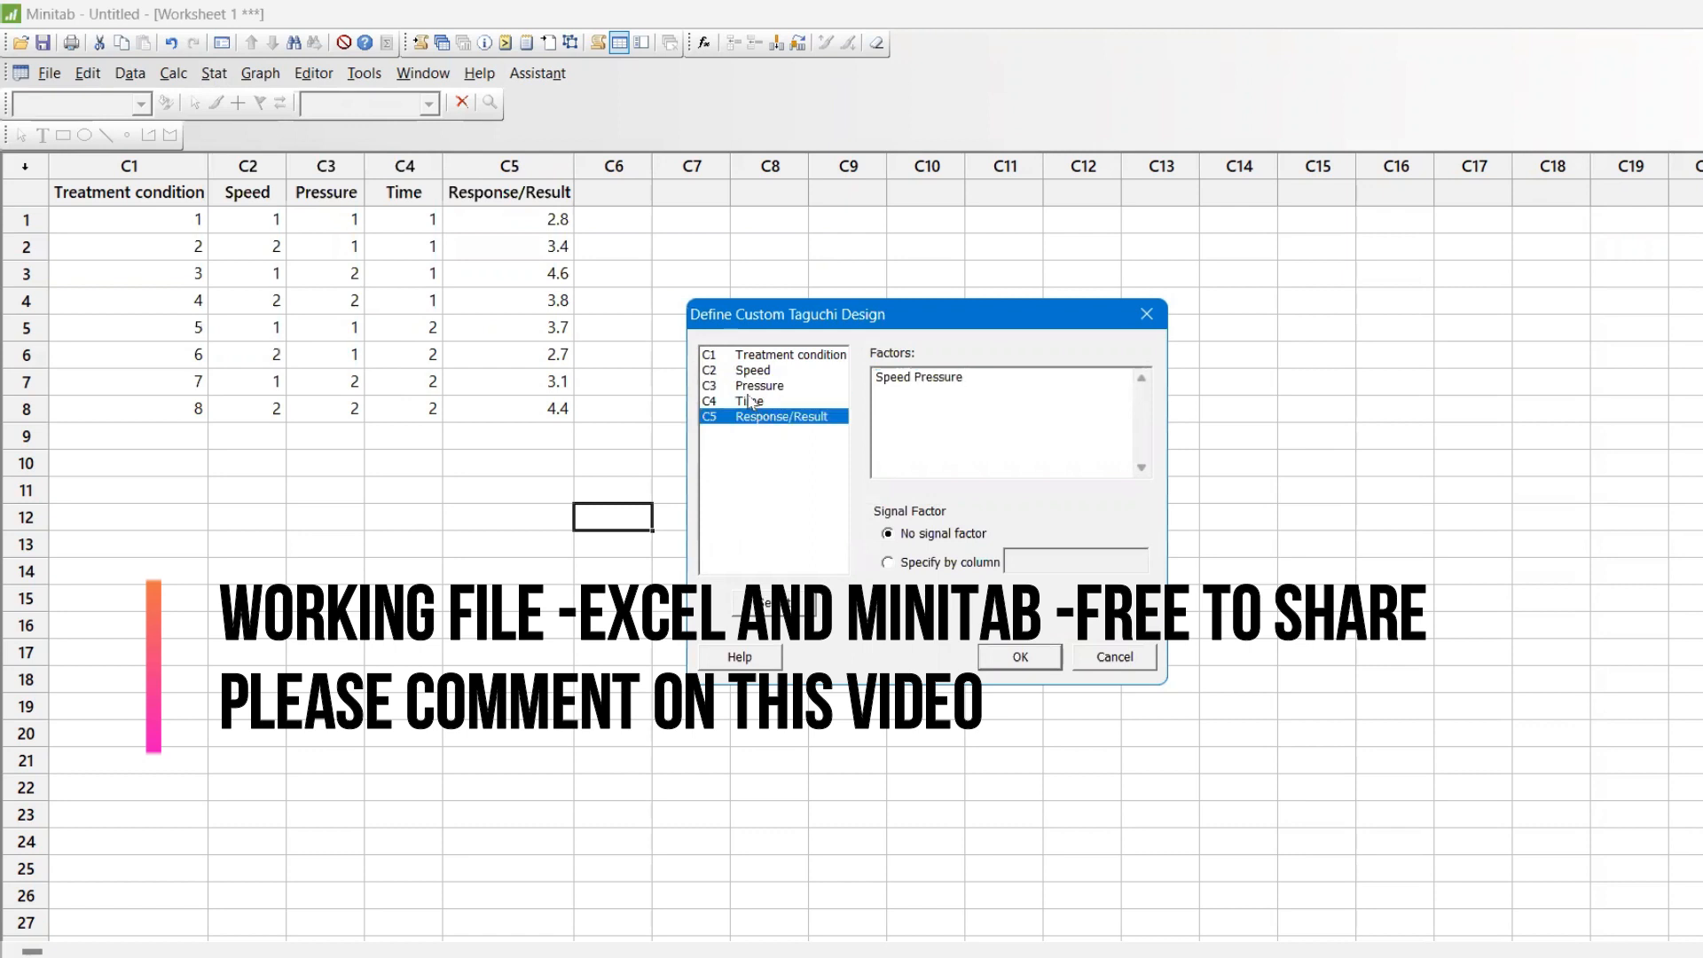
pyautogui.doubleClick(749, 401)
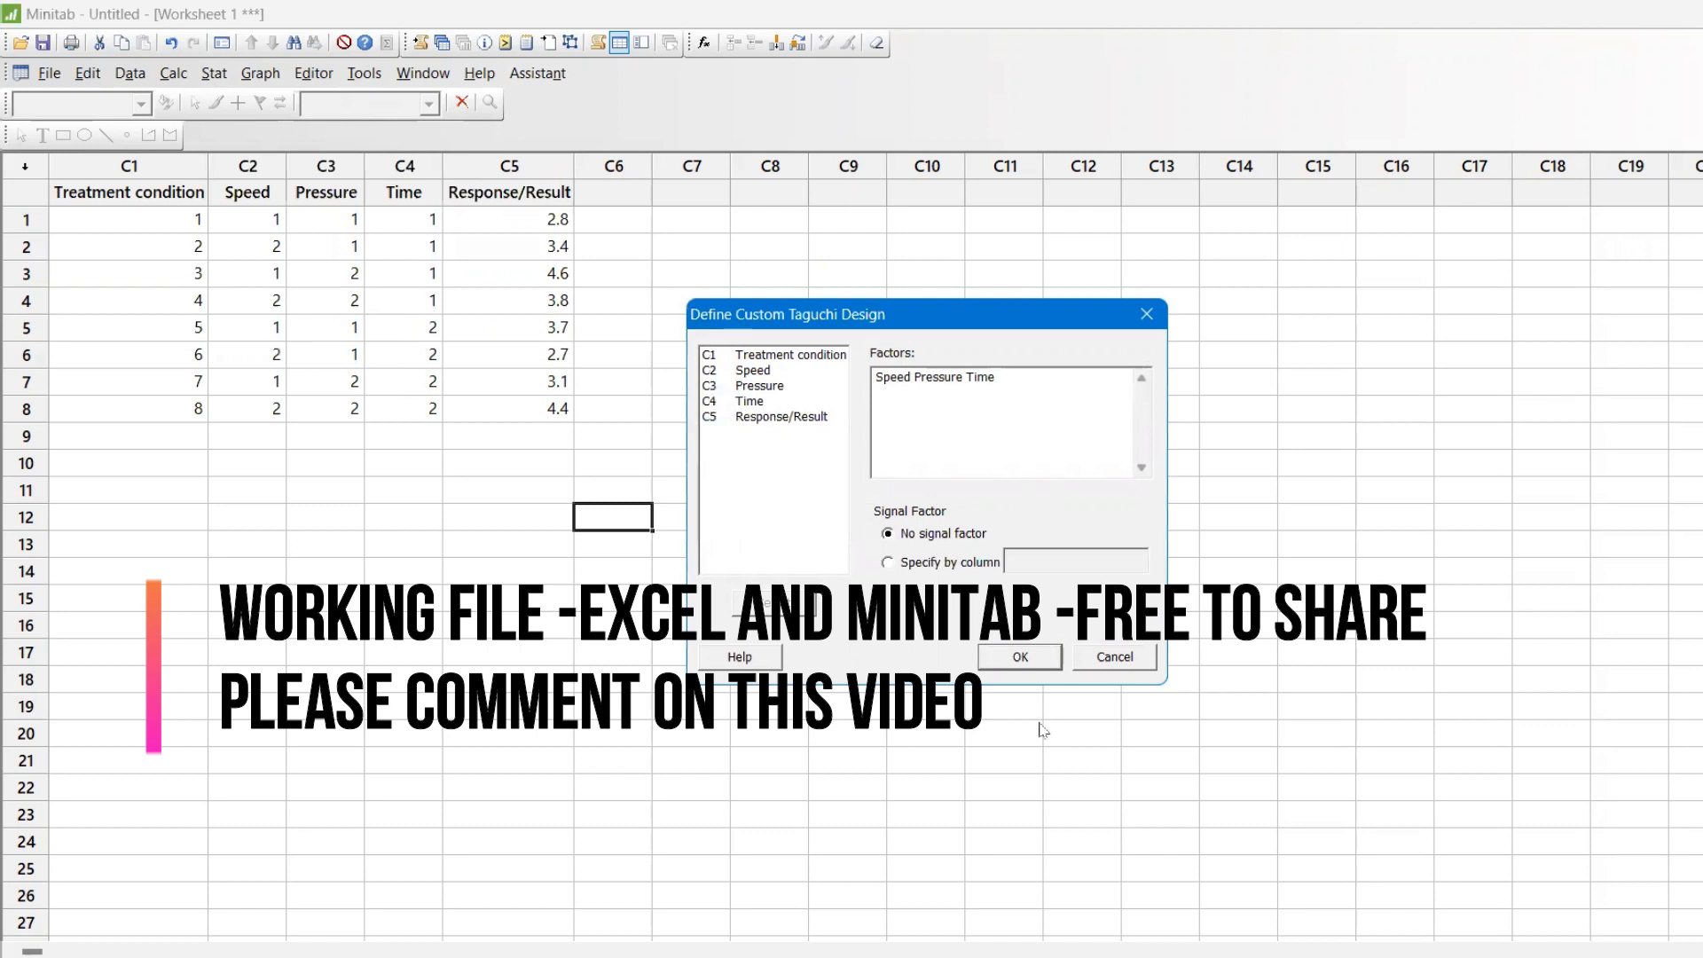
pyautogui.click(997, 658)
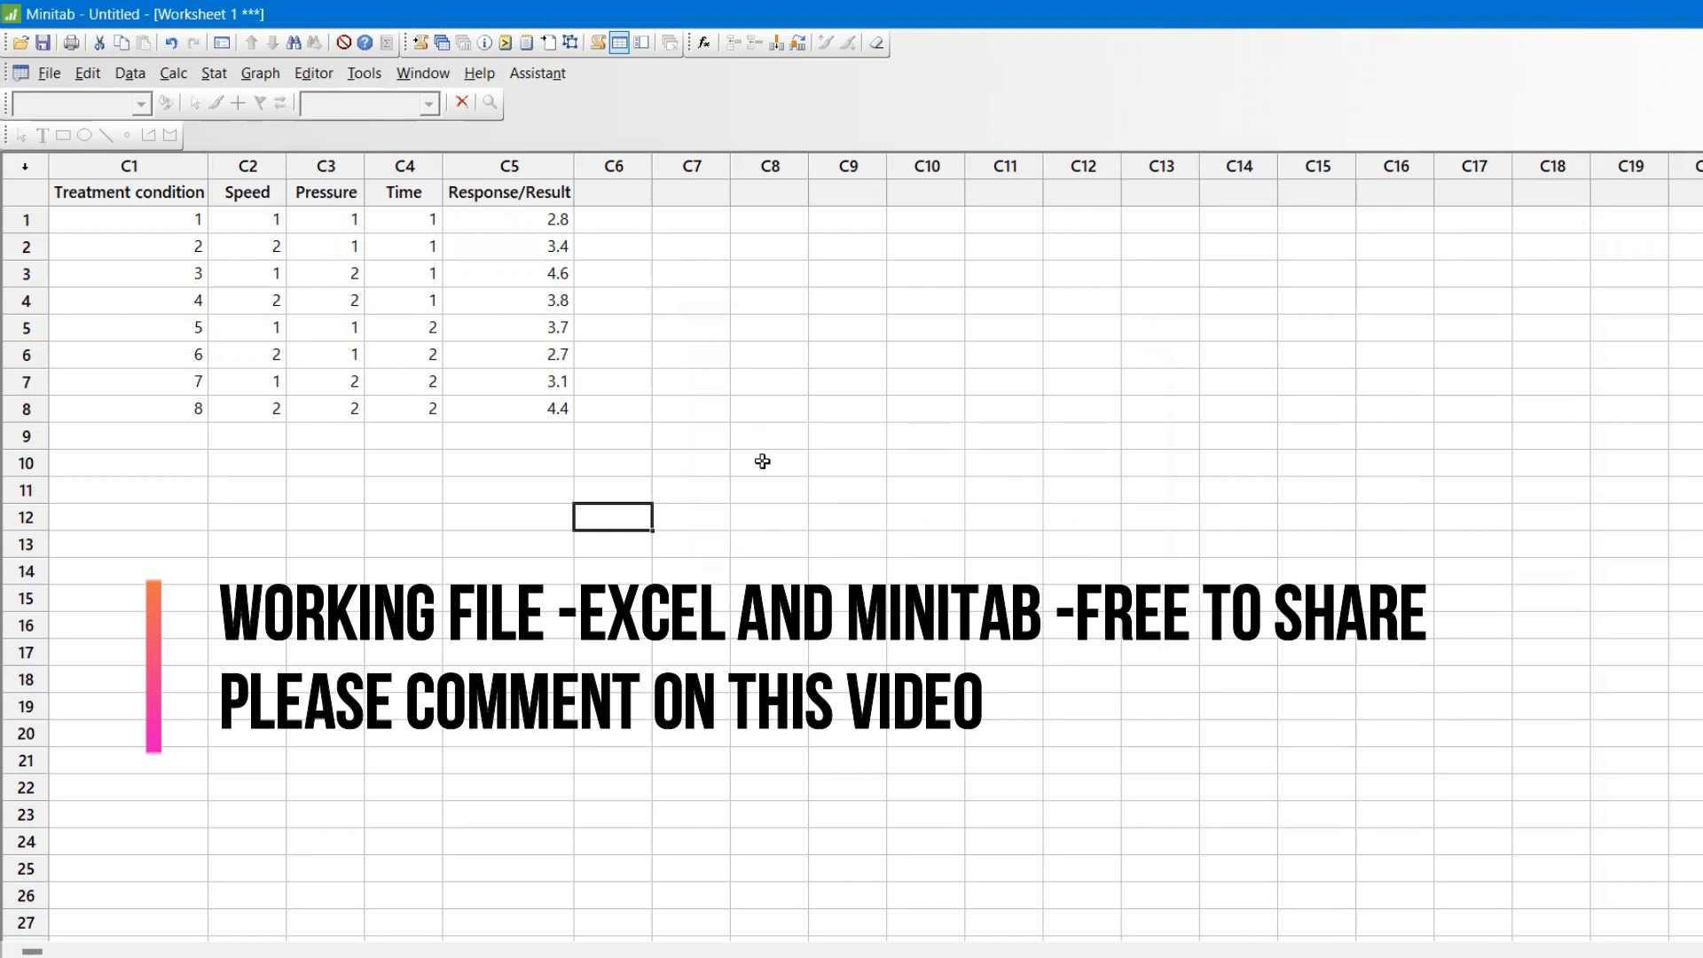
# Set up Analyze Taguchi Design with Response/Result as the response data, plotting signal to noise ratios and means.
pyautogui.click(212, 74)
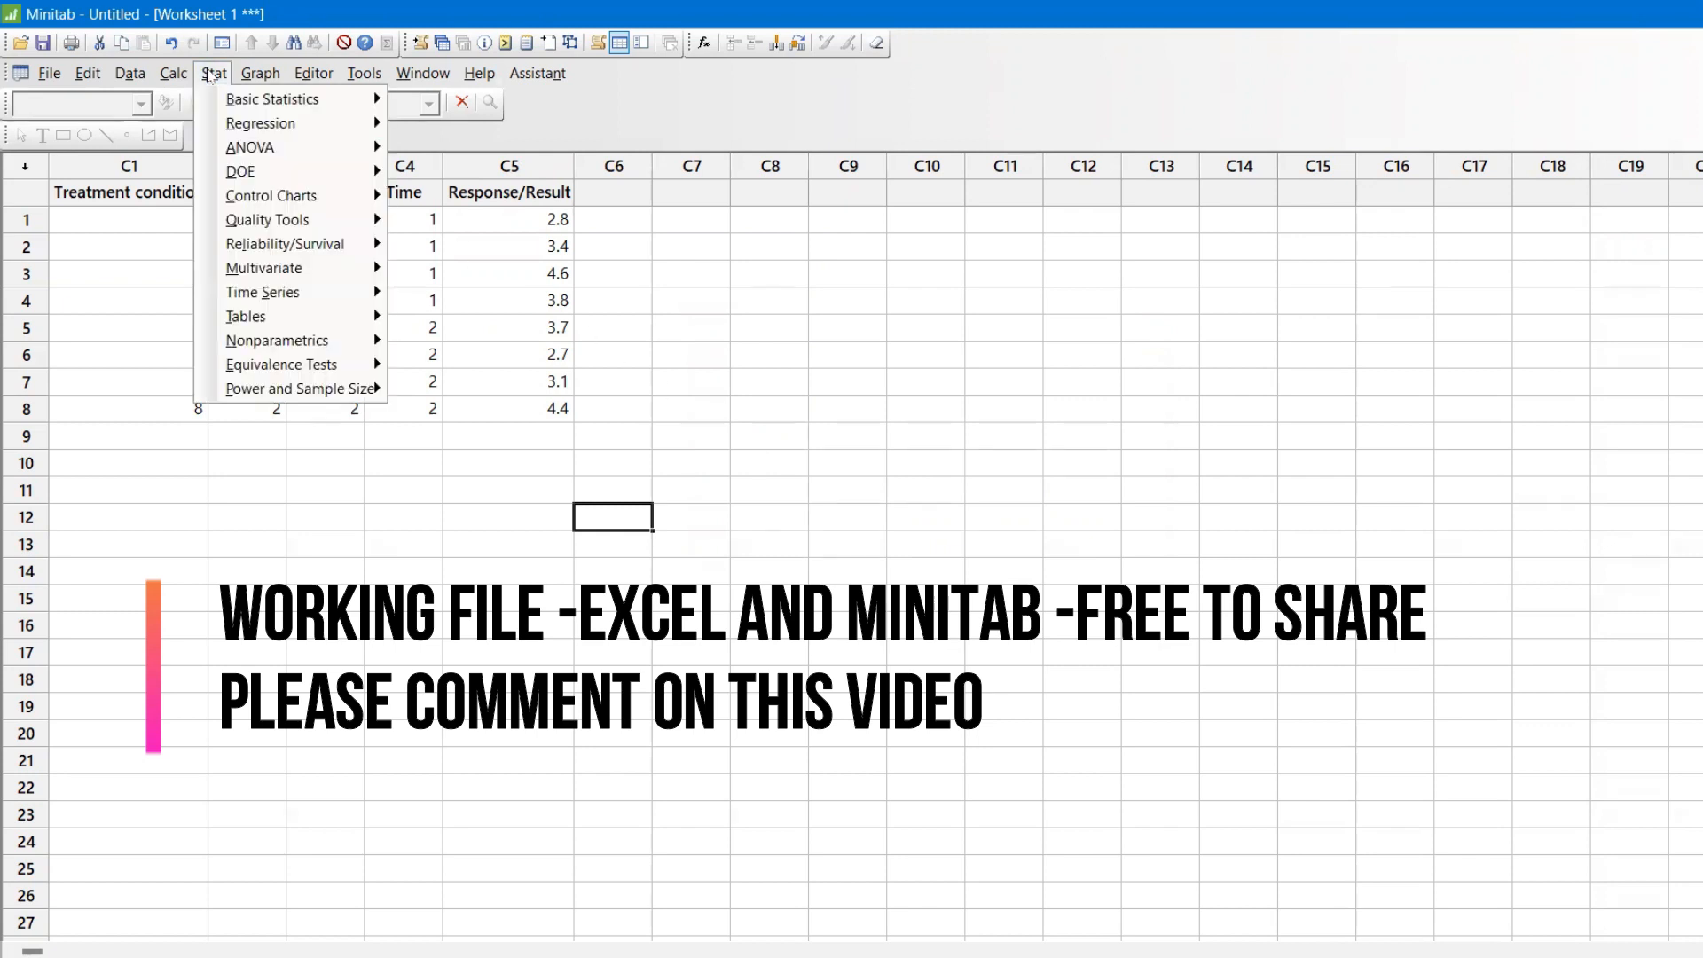
pyautogui.moveTo(355, 171)
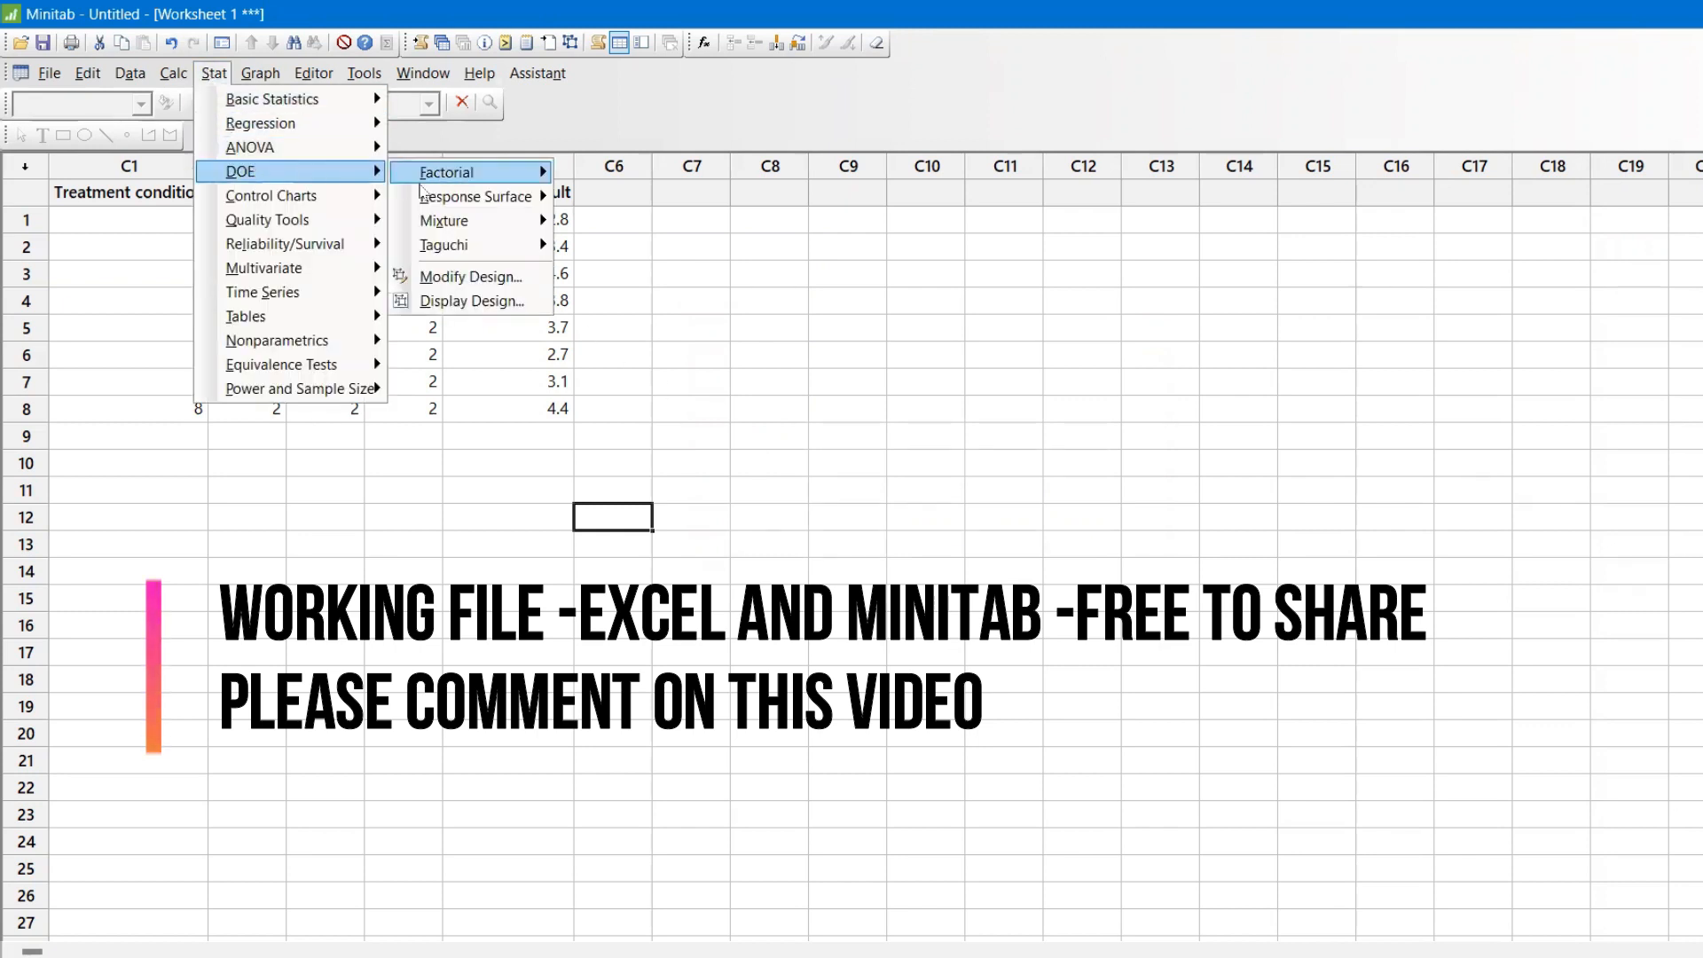
pyautogui.moveTo(469, 246)
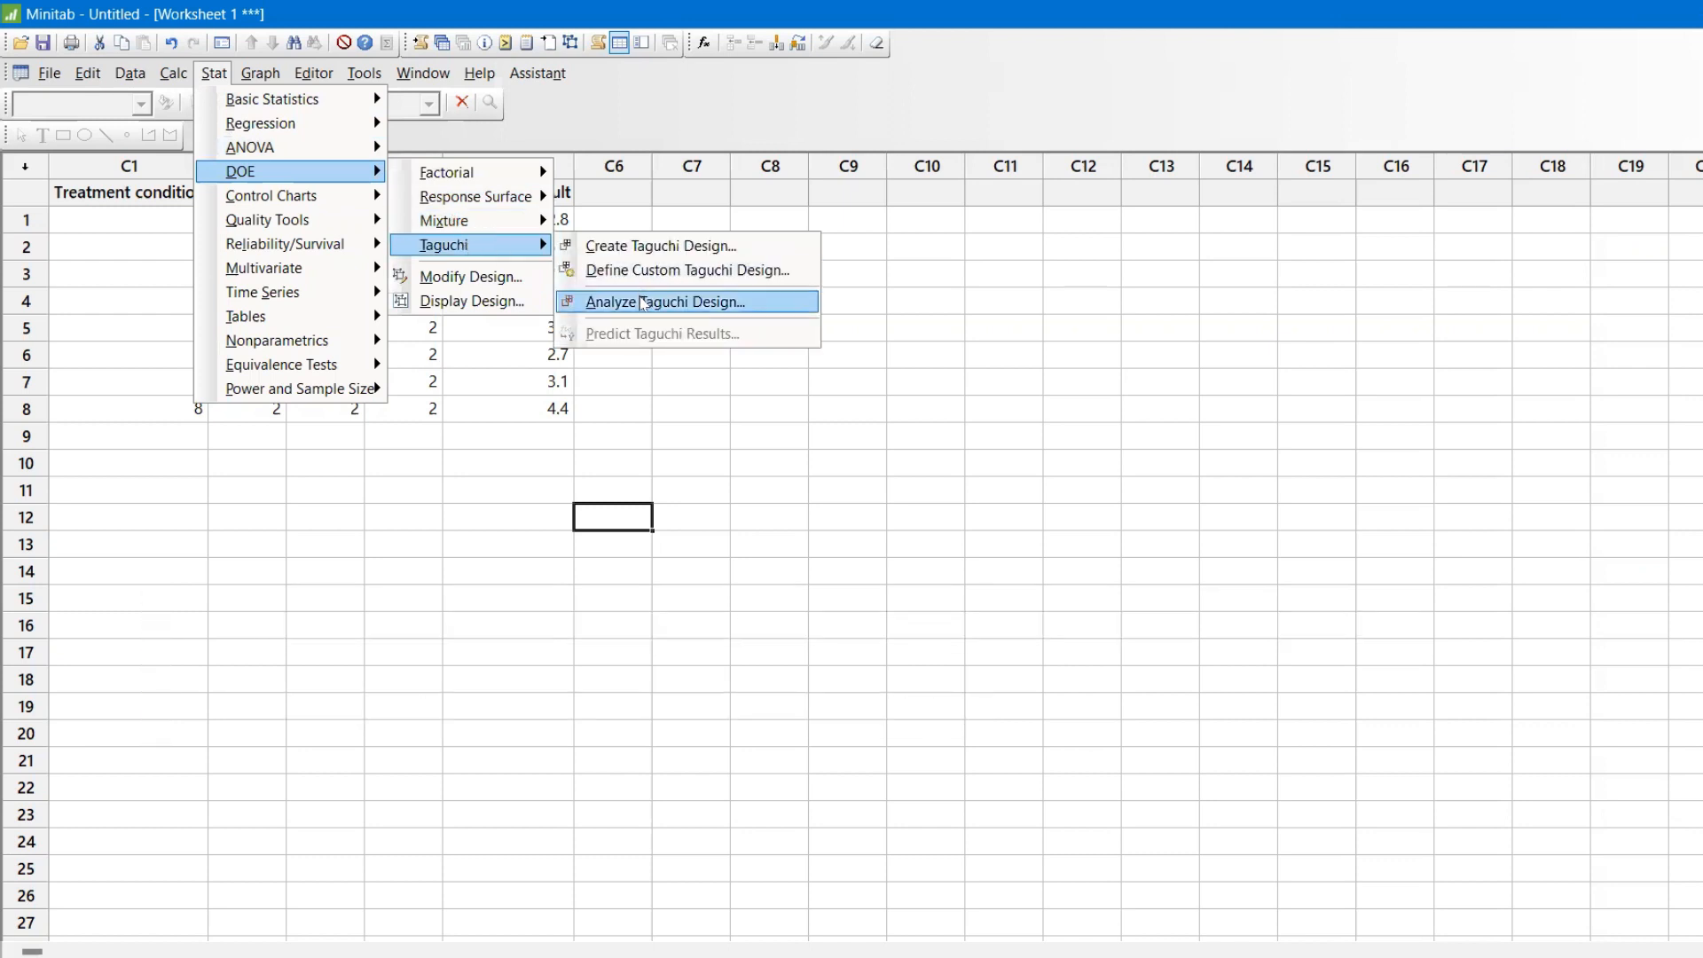
pyautogui.click(643, 303)
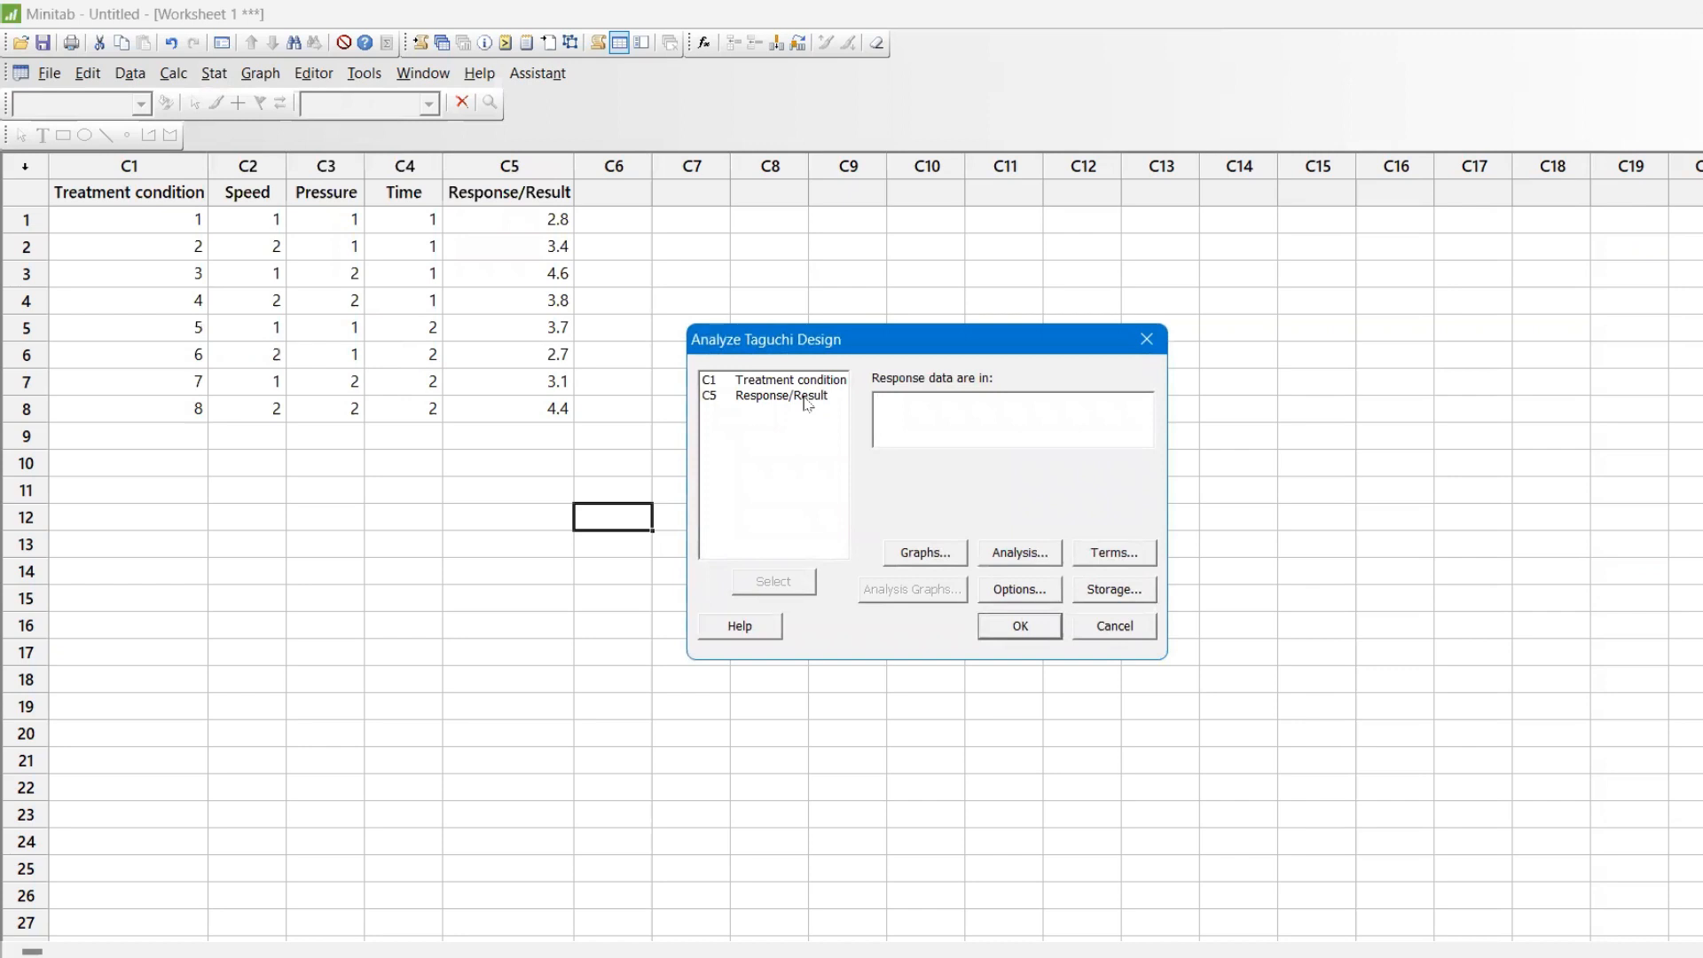
pyautogui.doubleClick(807, 397)
pyautogui.click(925, 552)
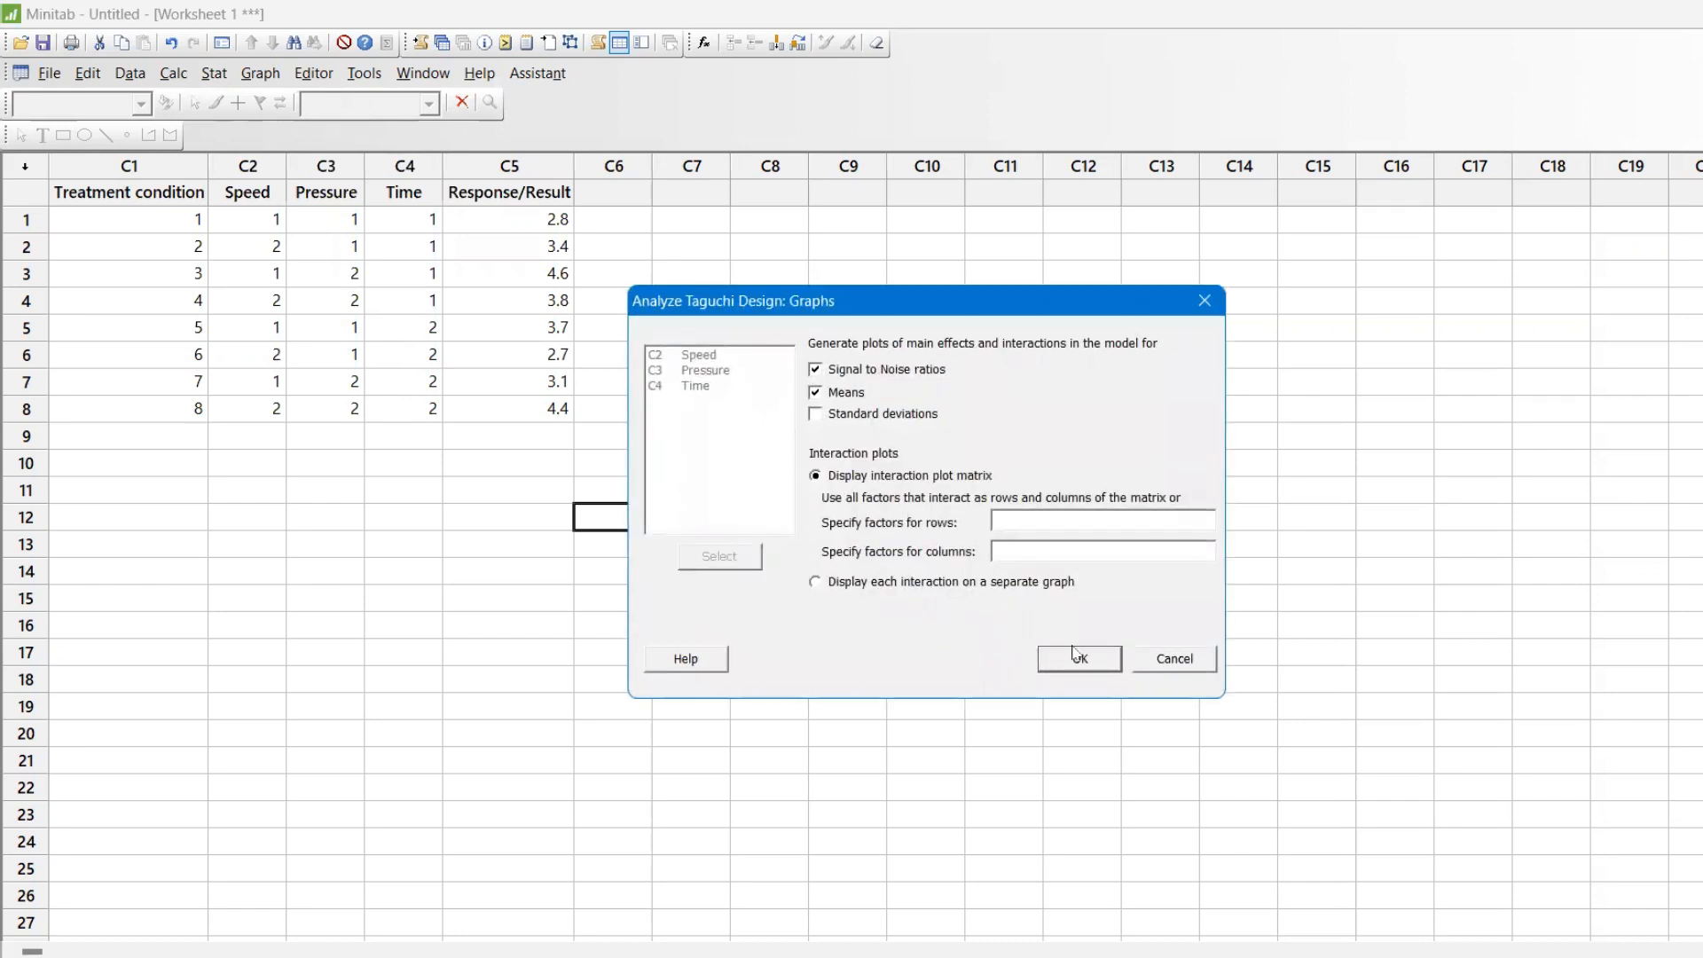
pyautogui.click(1077, 657)
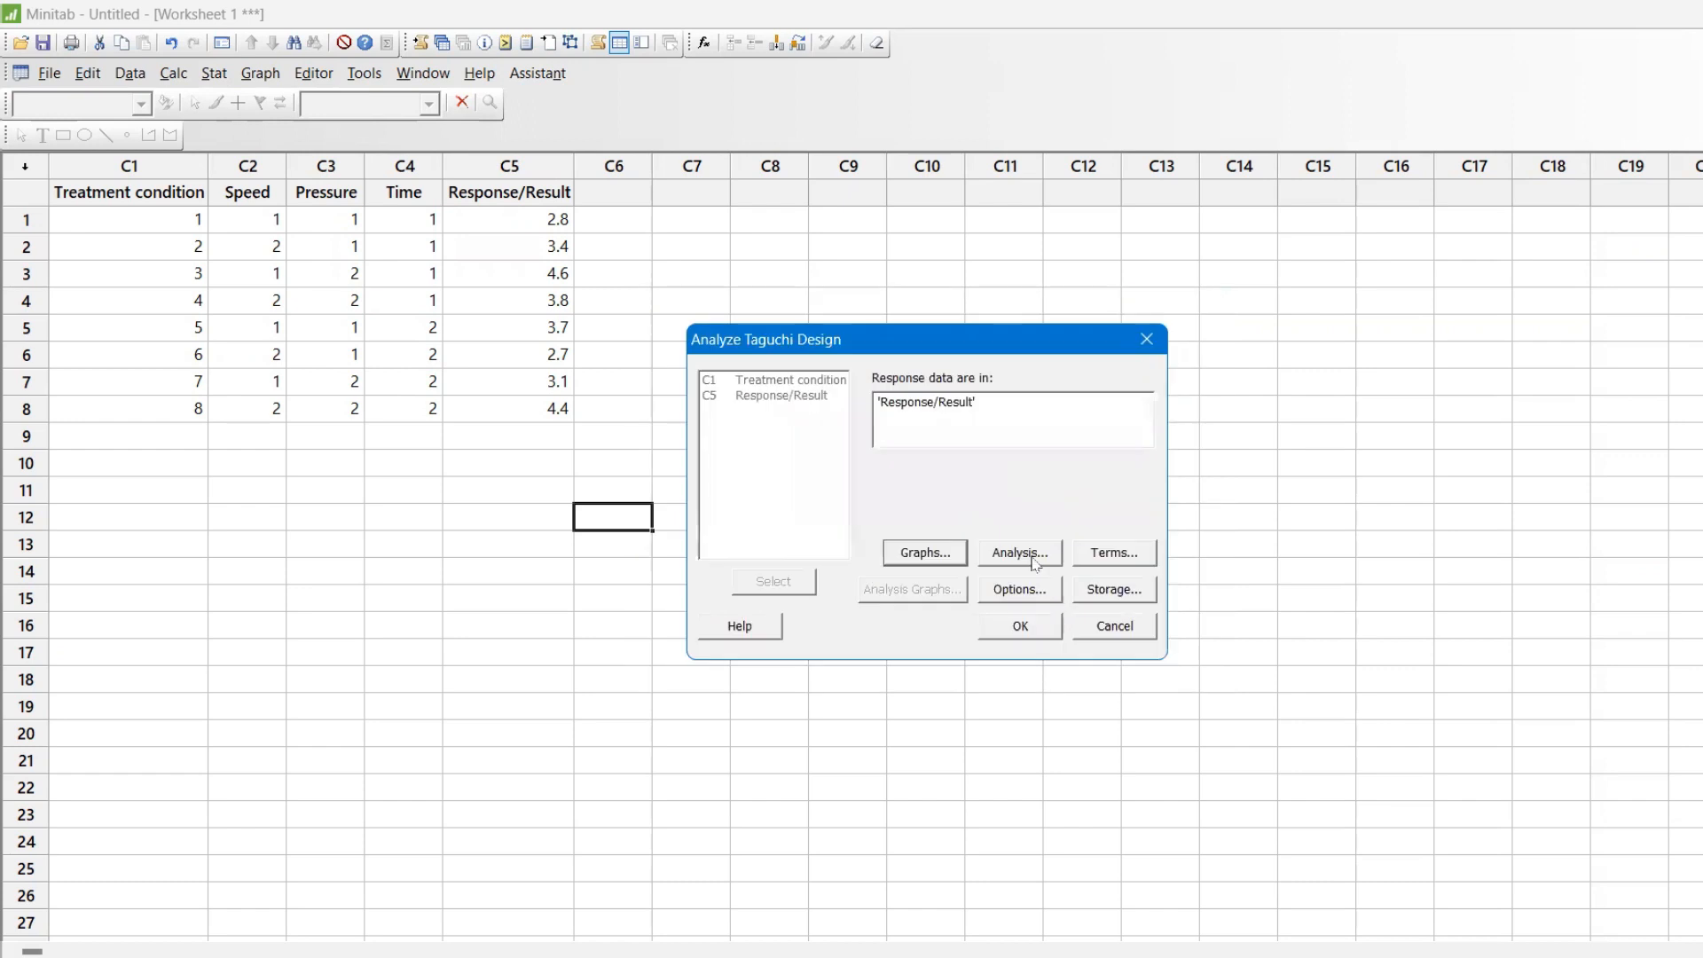
# Check the response table options for signal to noise ratios and means, and run the Taguchi analysis.
pyautogui.click(1034, 560)
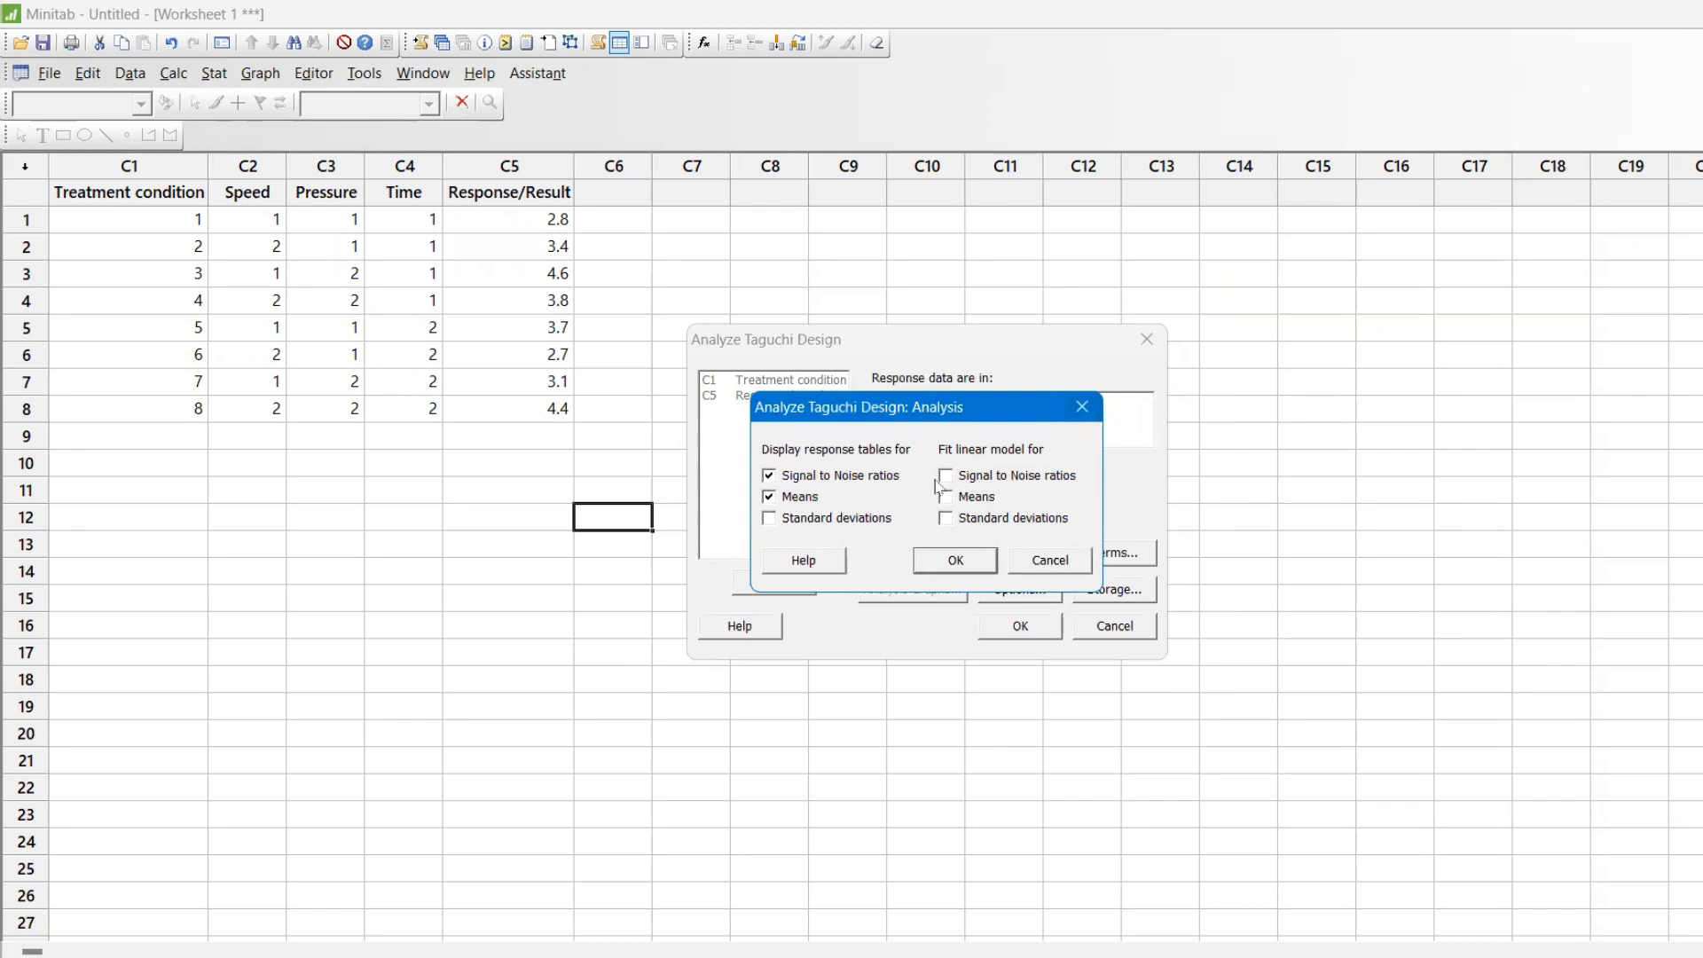
pyautogui.click(1093, 402)
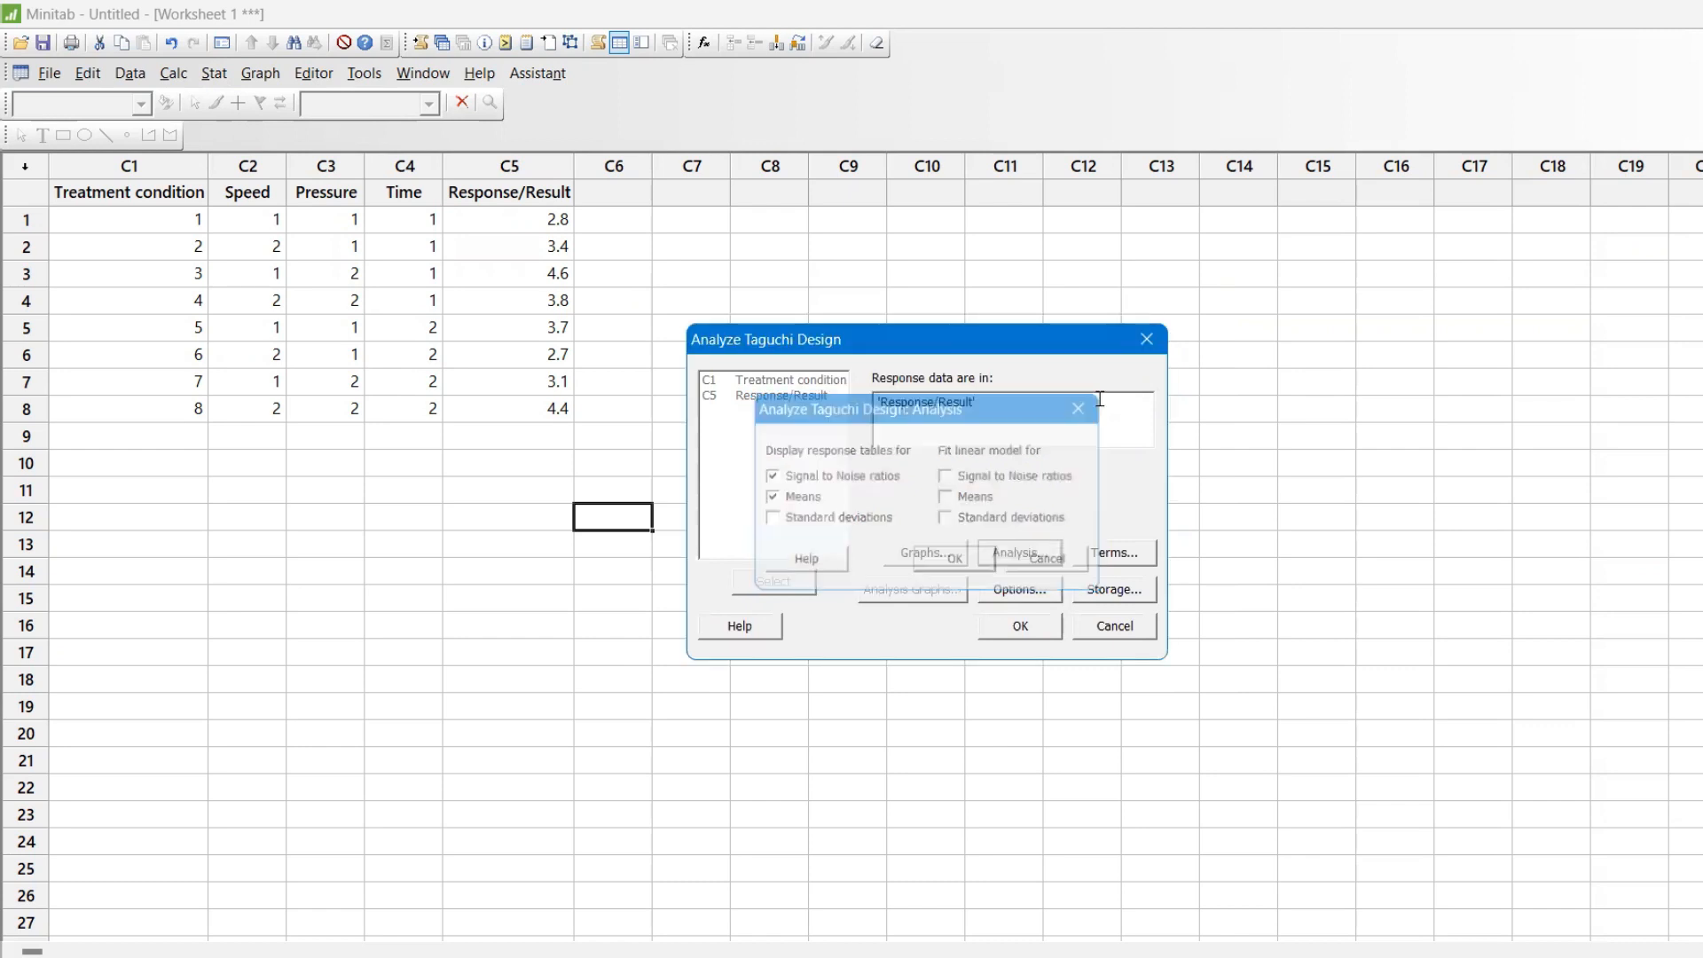
pyautogui.click(1012, 626)
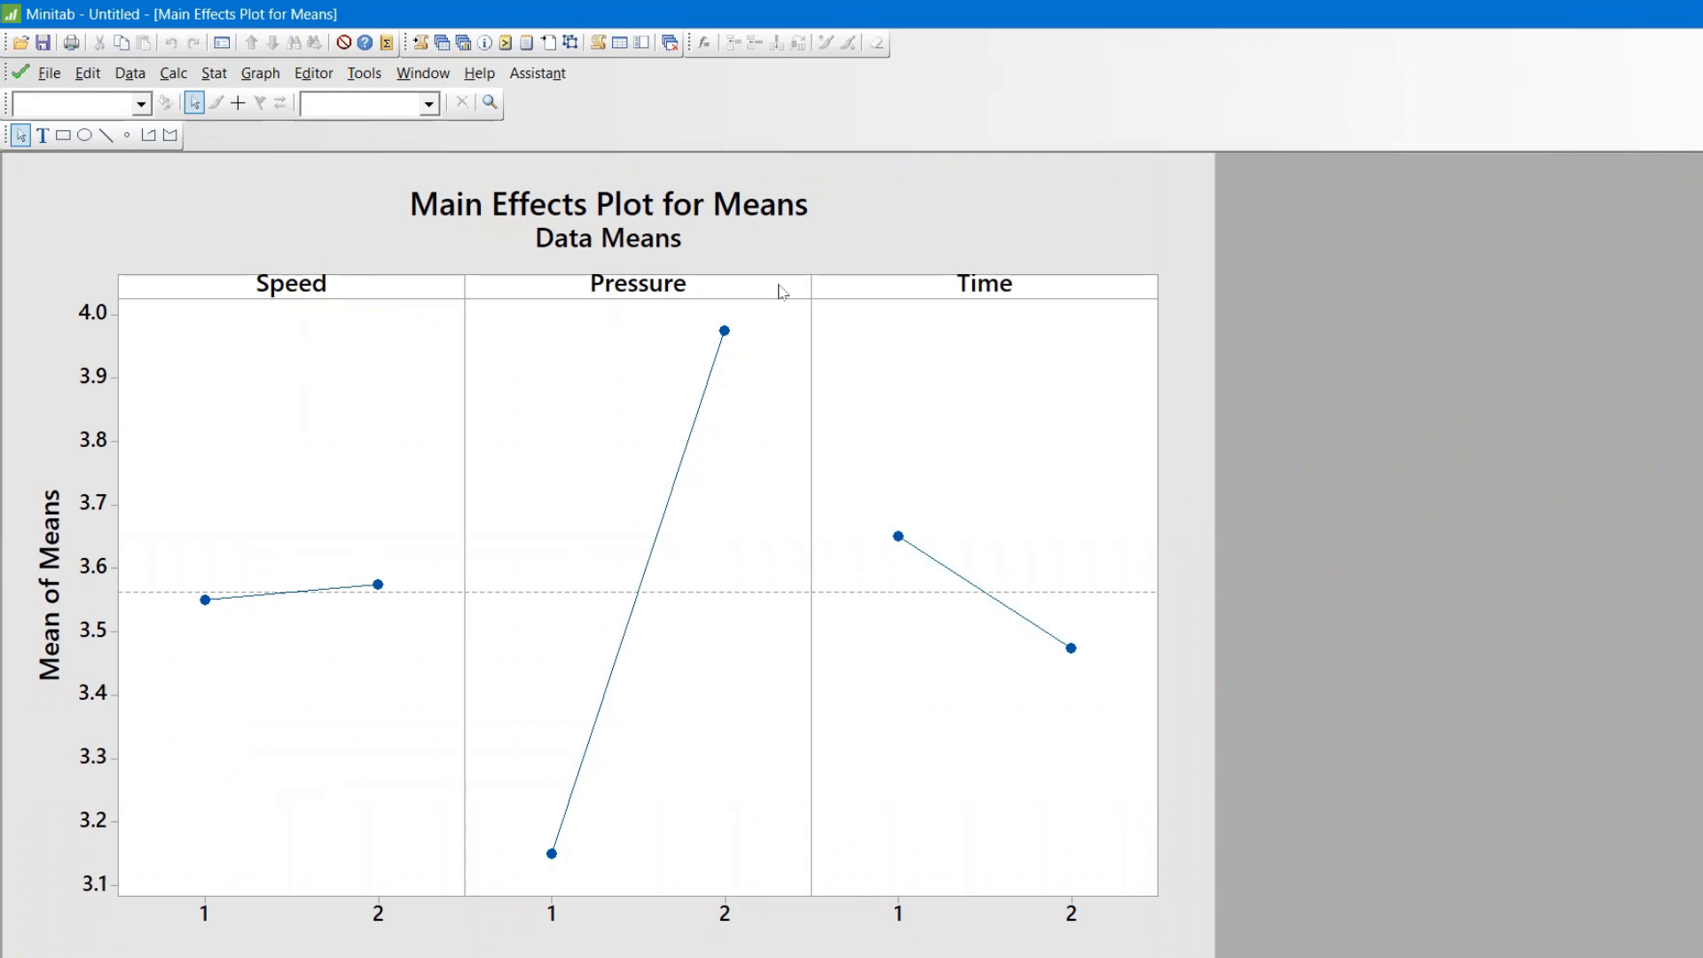
# Show the session output and highlight the factor ranks and values in the Response Table for Means.
pyautogui.click(420, 44)
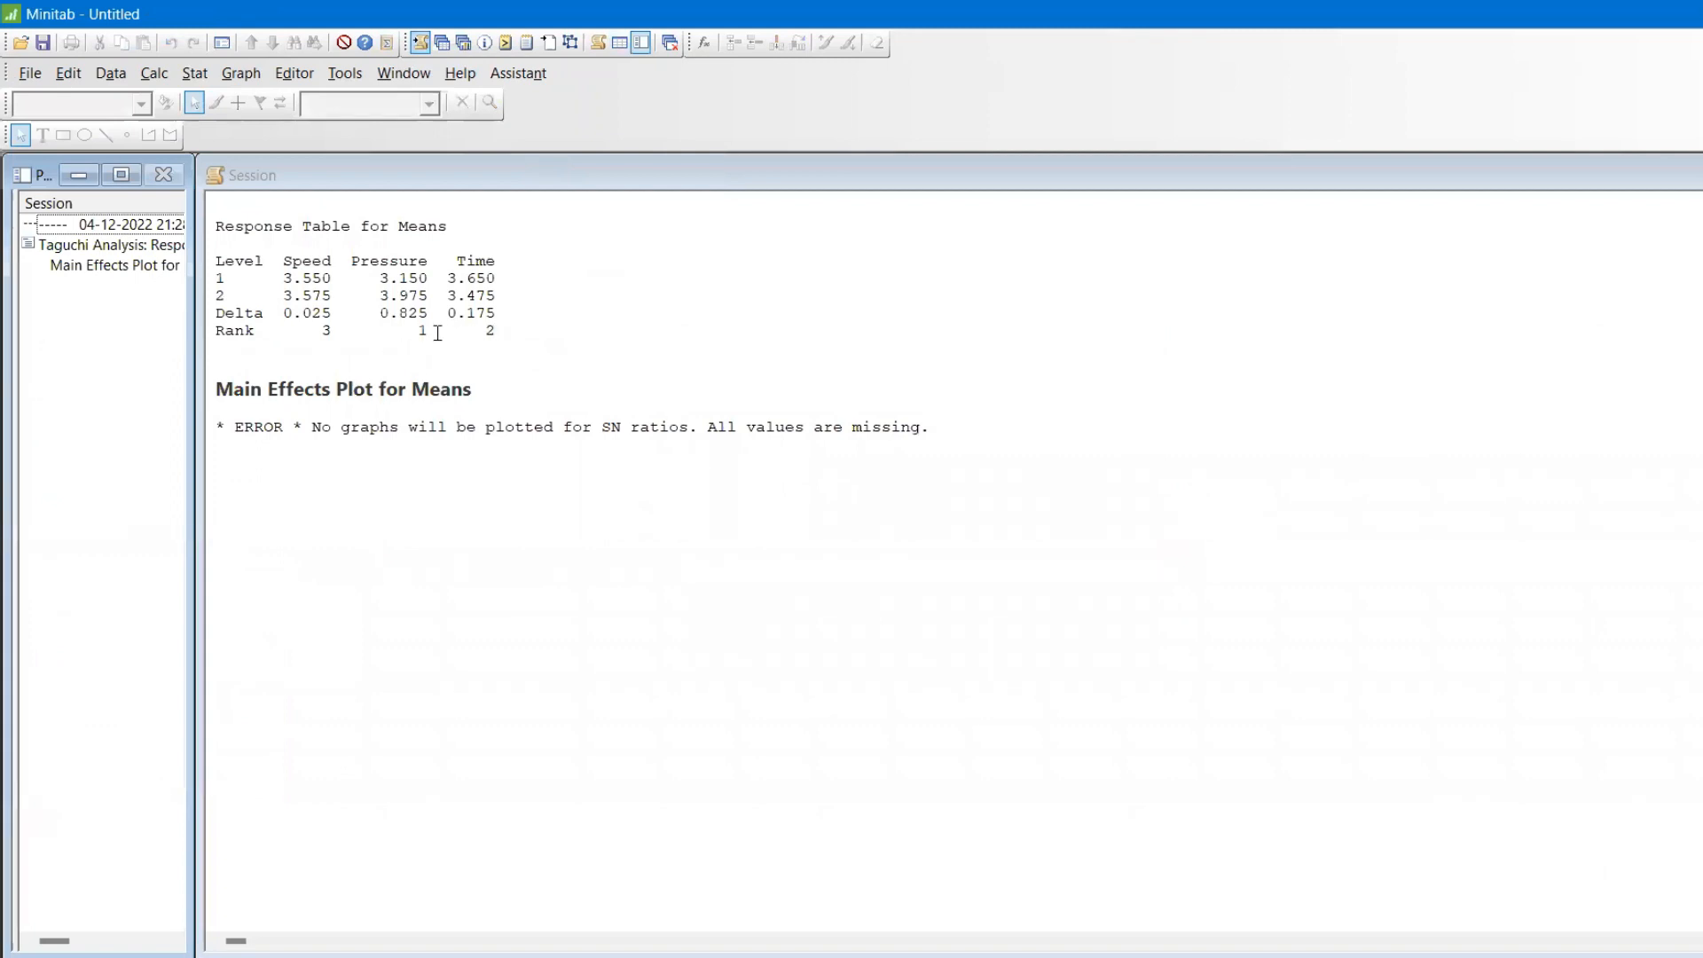
pyautogui.click(434, 333)
pyautogui.moveTo(434, 332); pyautogui.dragTo(379, 261)
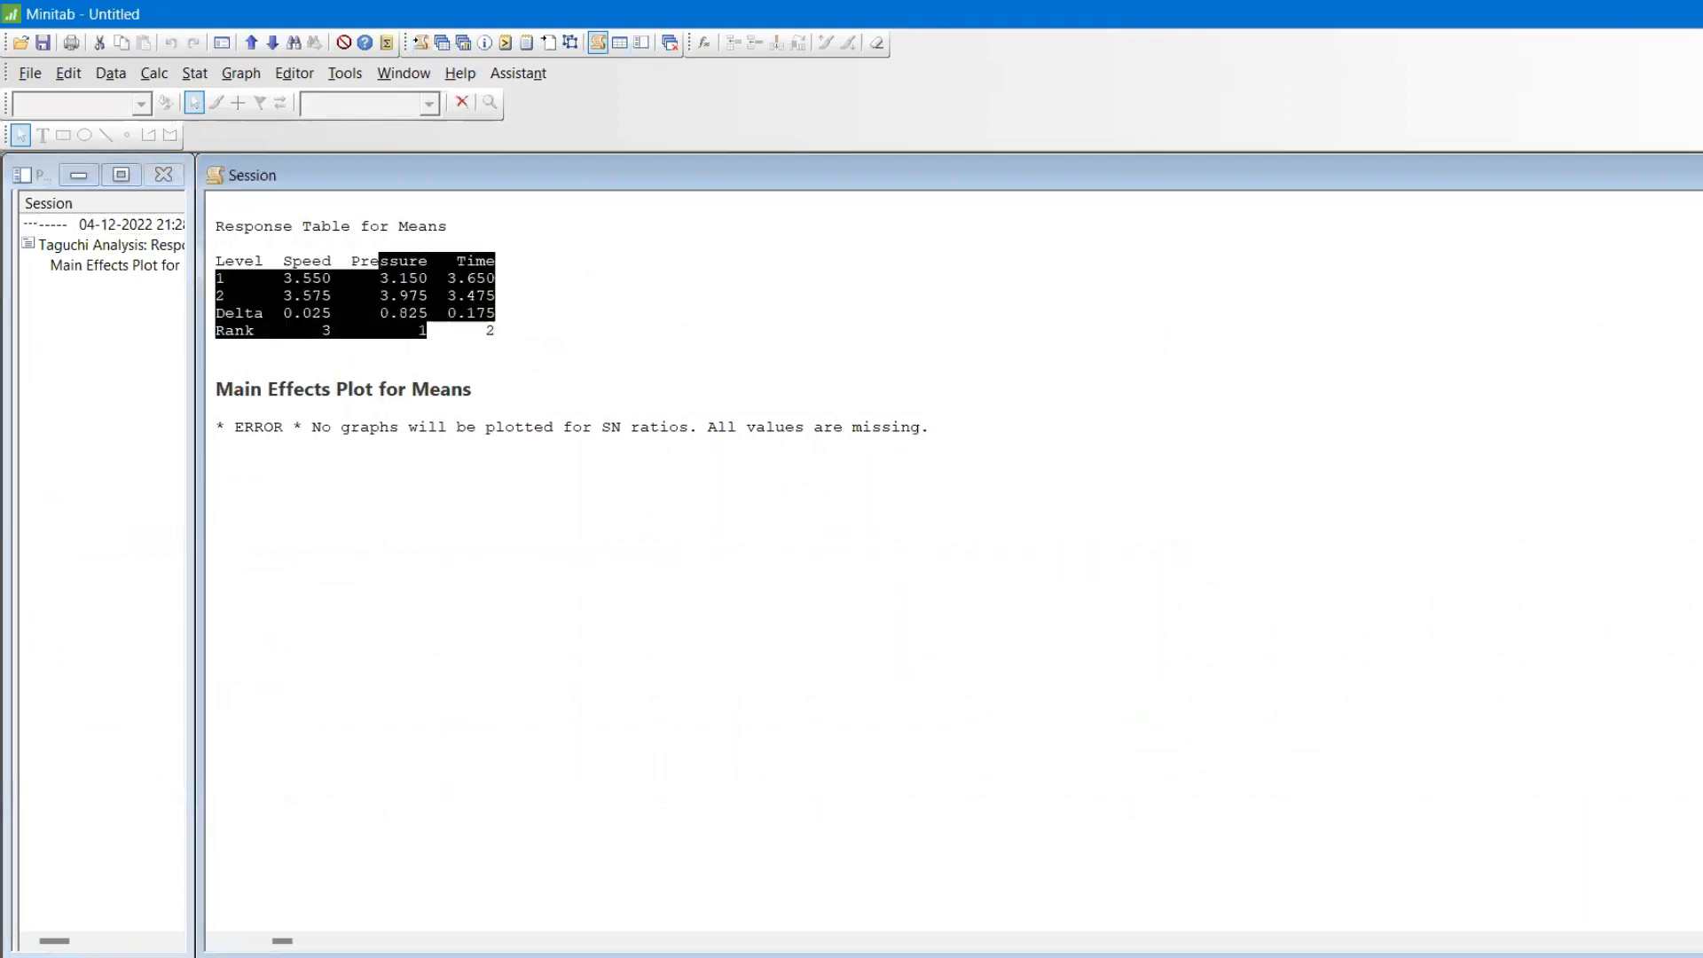
# Highlight the Delta row for Speed, Pressure and Time in the Response Table for Means.
pyautogui.click(383, 264)
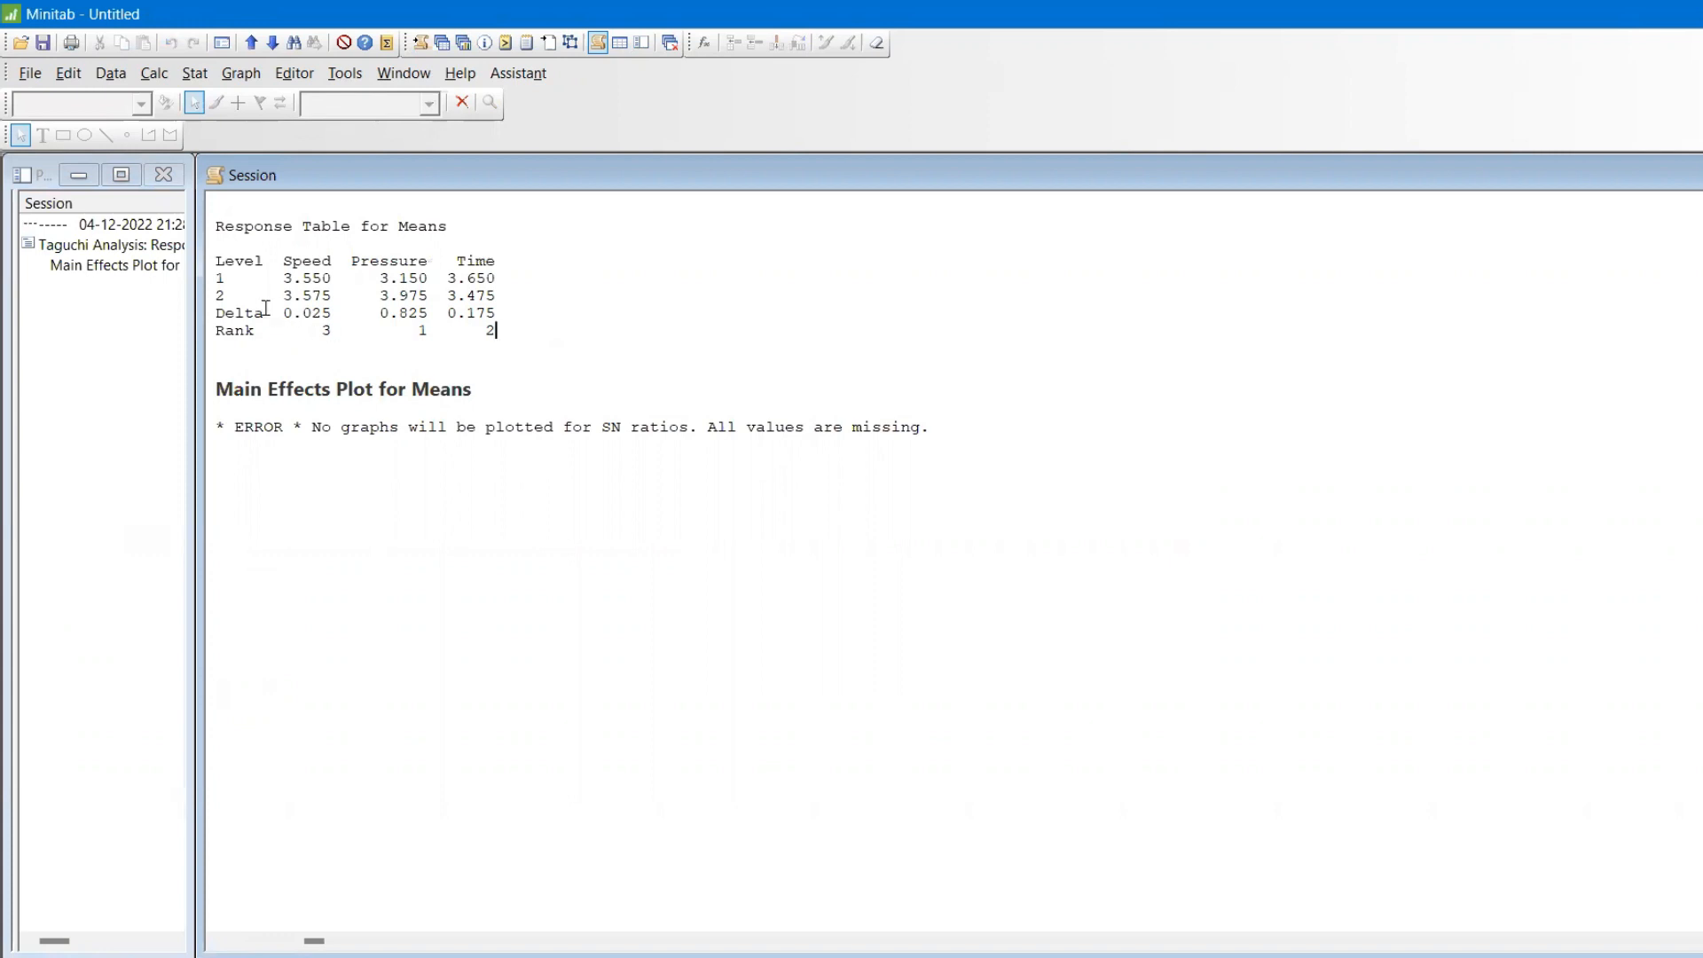
pyautogui.moveTo(218, 312); pyautogui.dragTo(505, 307)
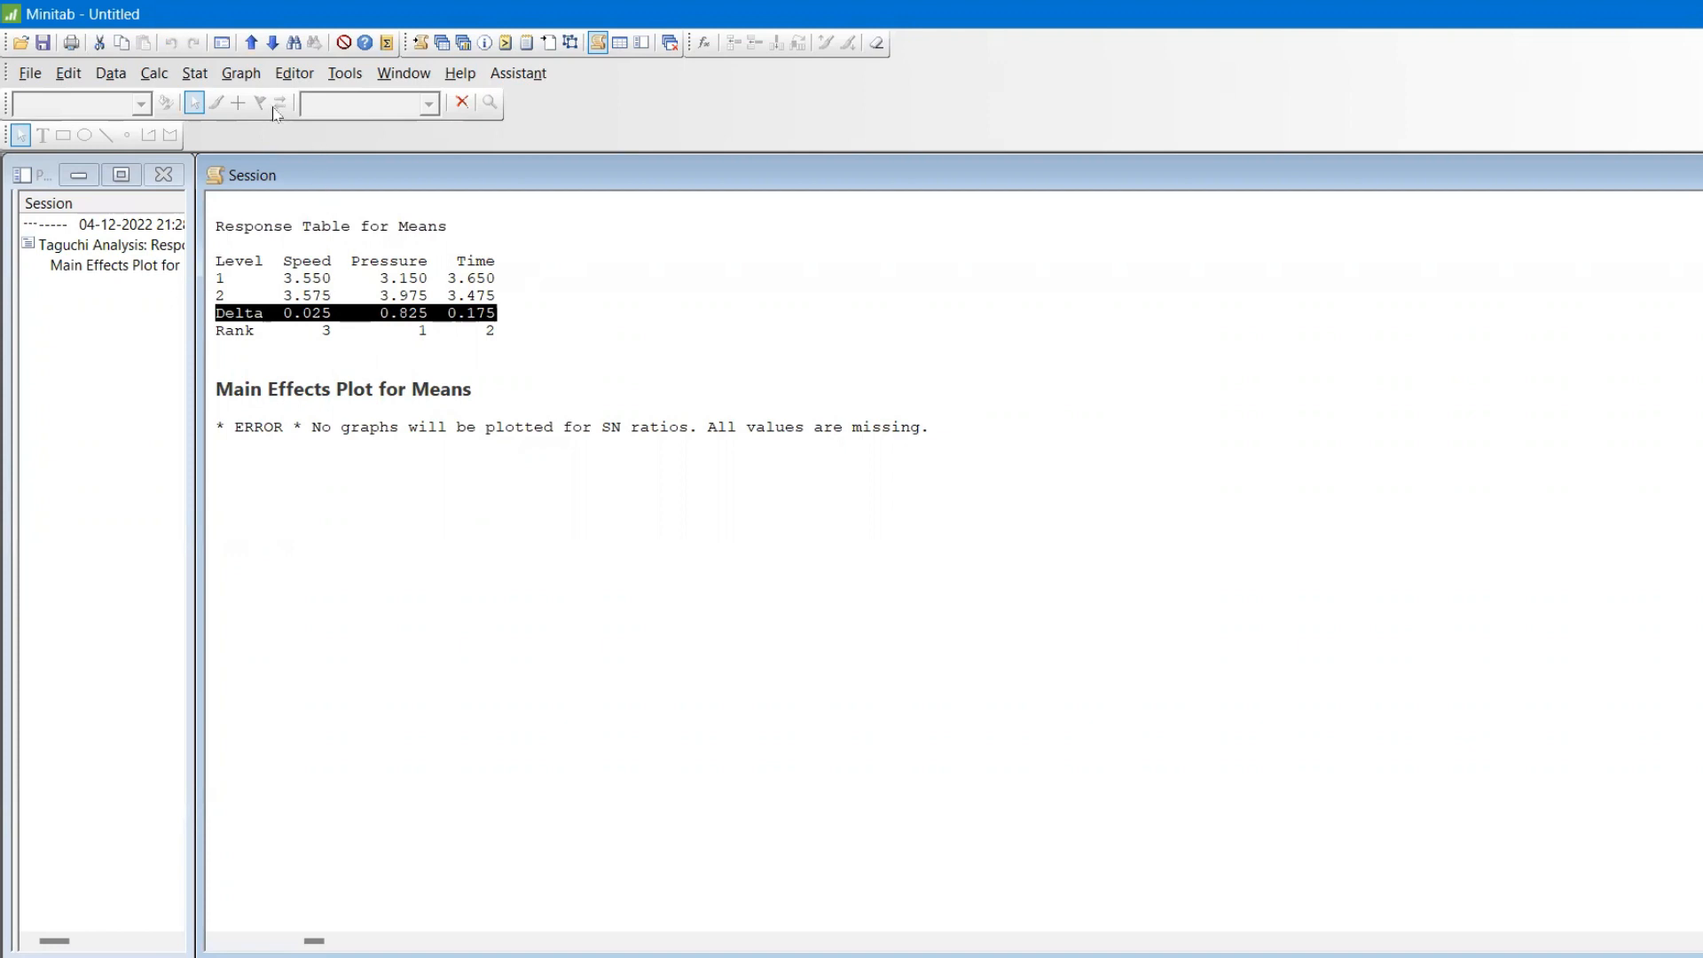
# Start Predict Taguchi Results with all prediction outputs and worksheet storage enabled, and check the terms included in the prediction without changing them.
pyautogui.click(195, 72)
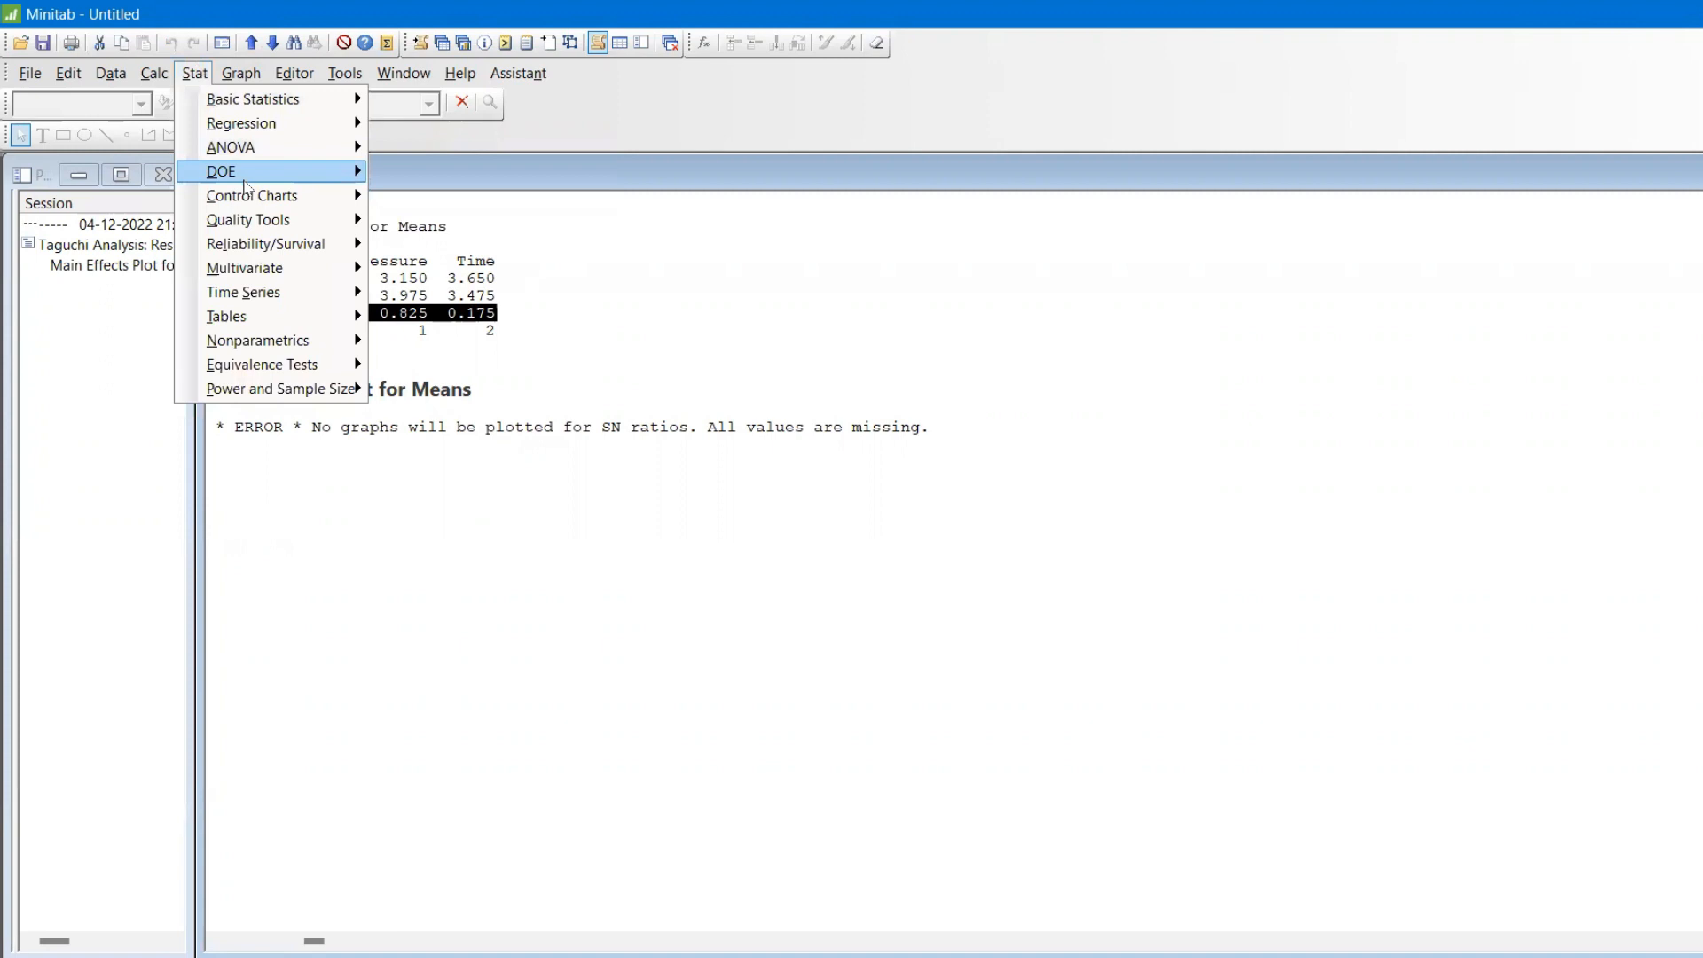
pyautogui.moveTo(245, 180)
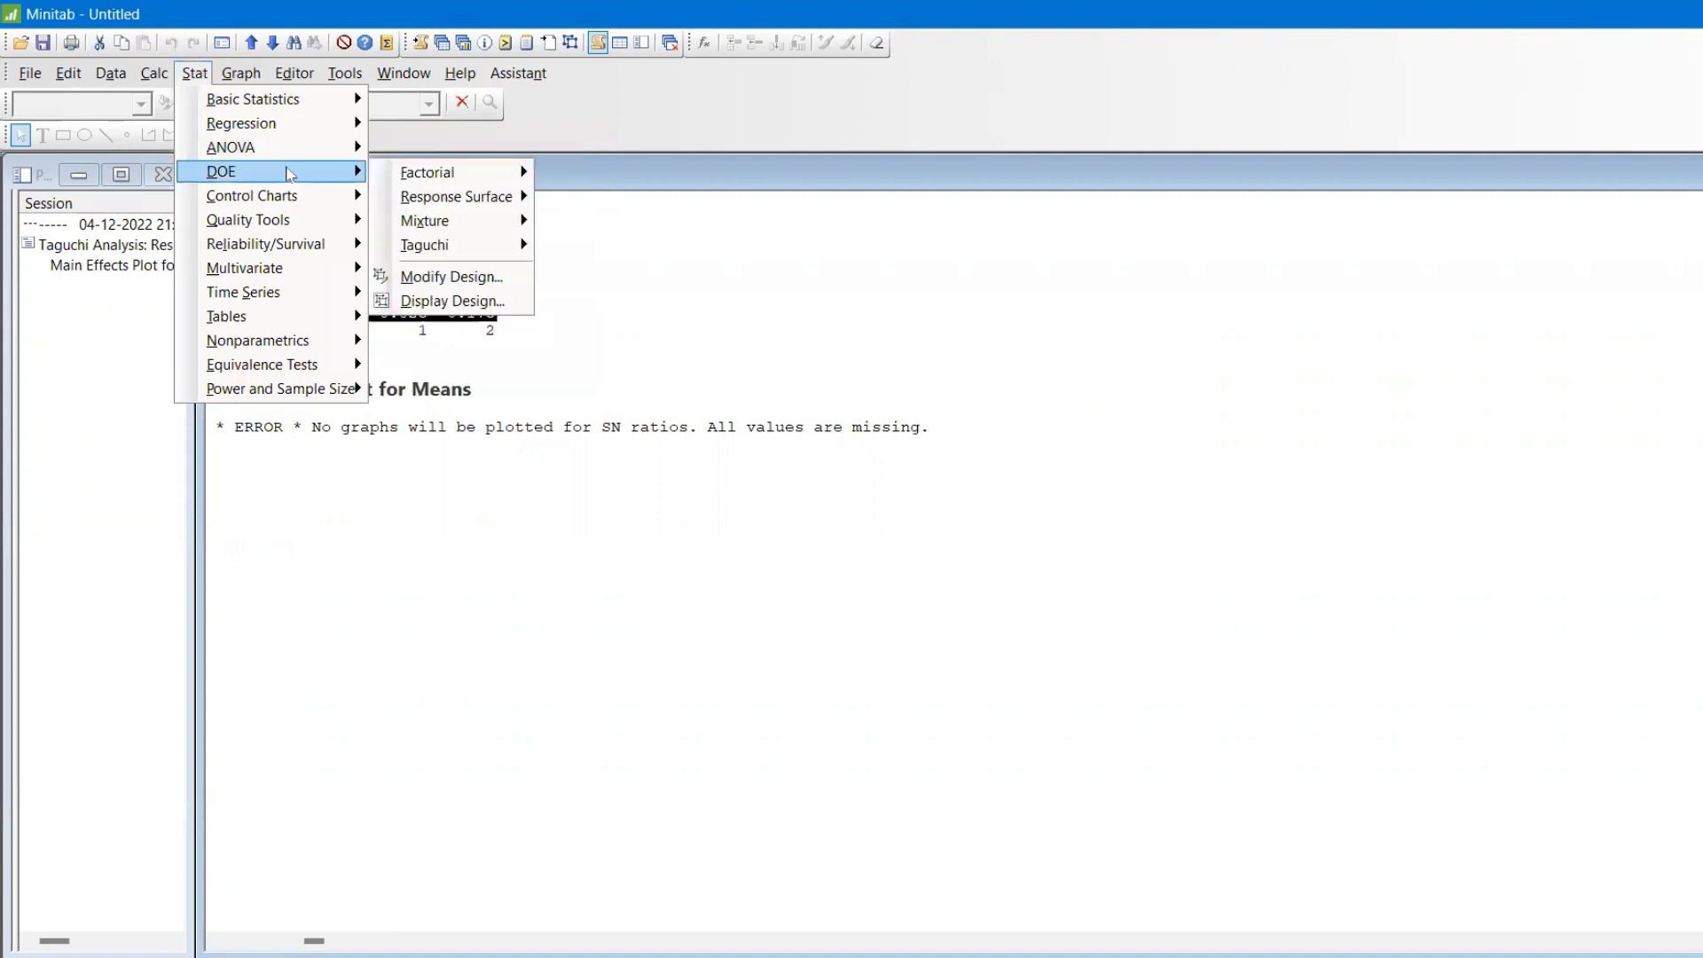
pyautogui.moveTo(484, 246)
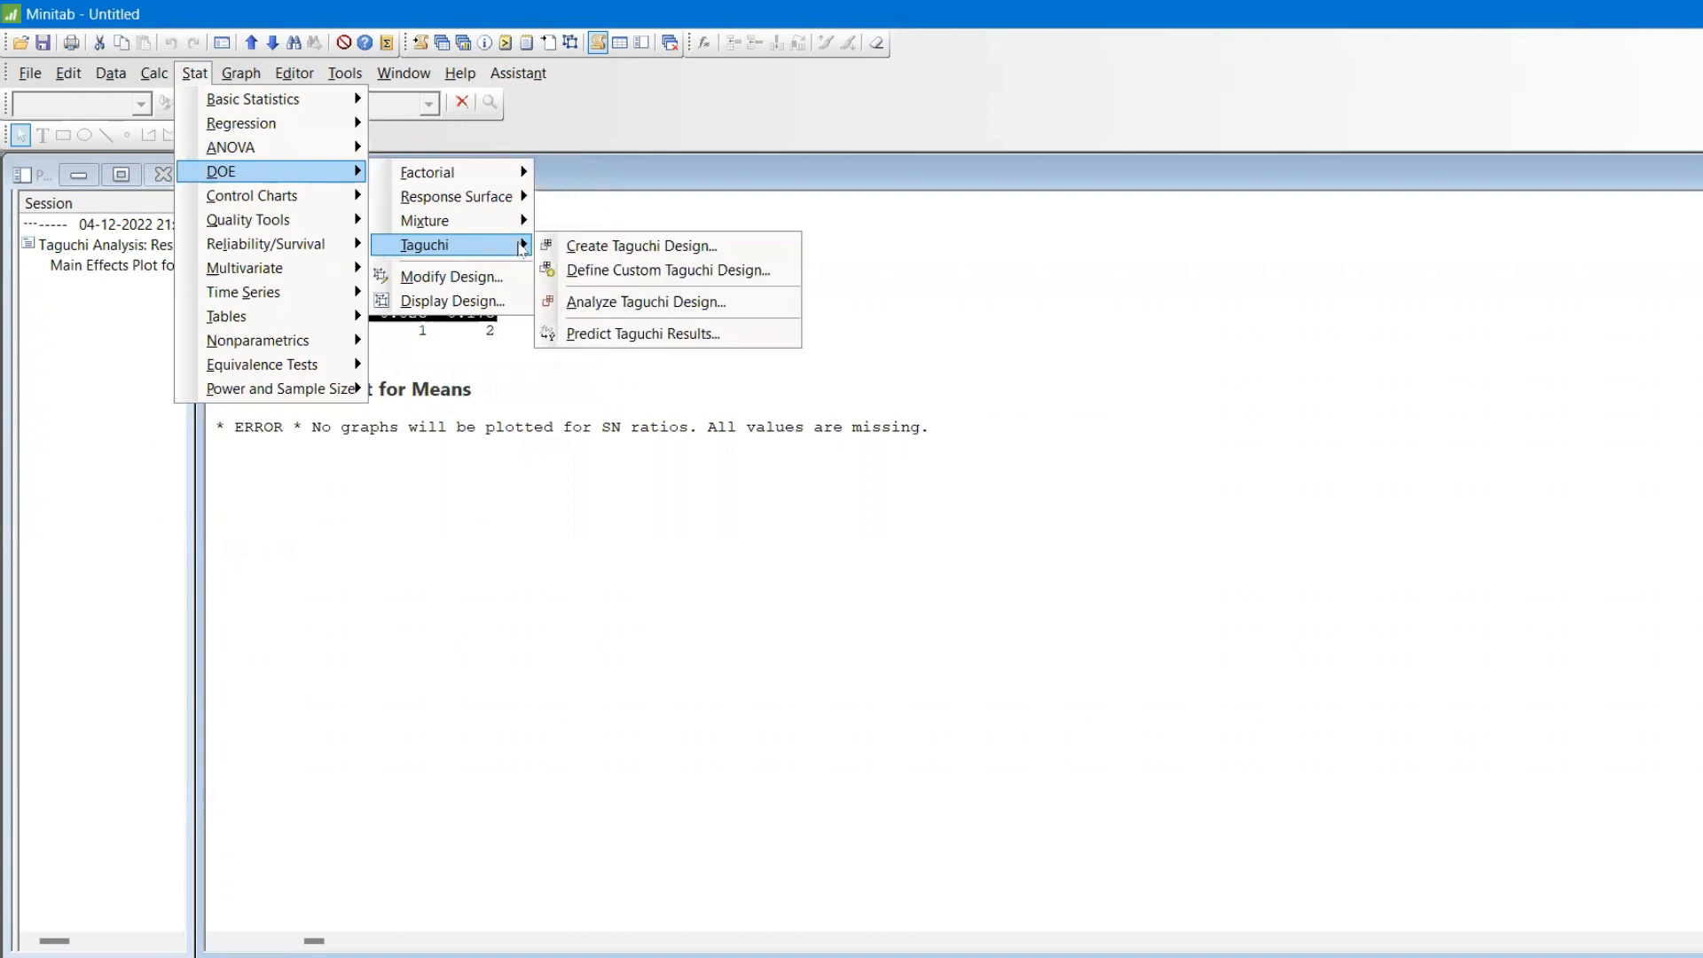
pyautogui.click(654, 341)
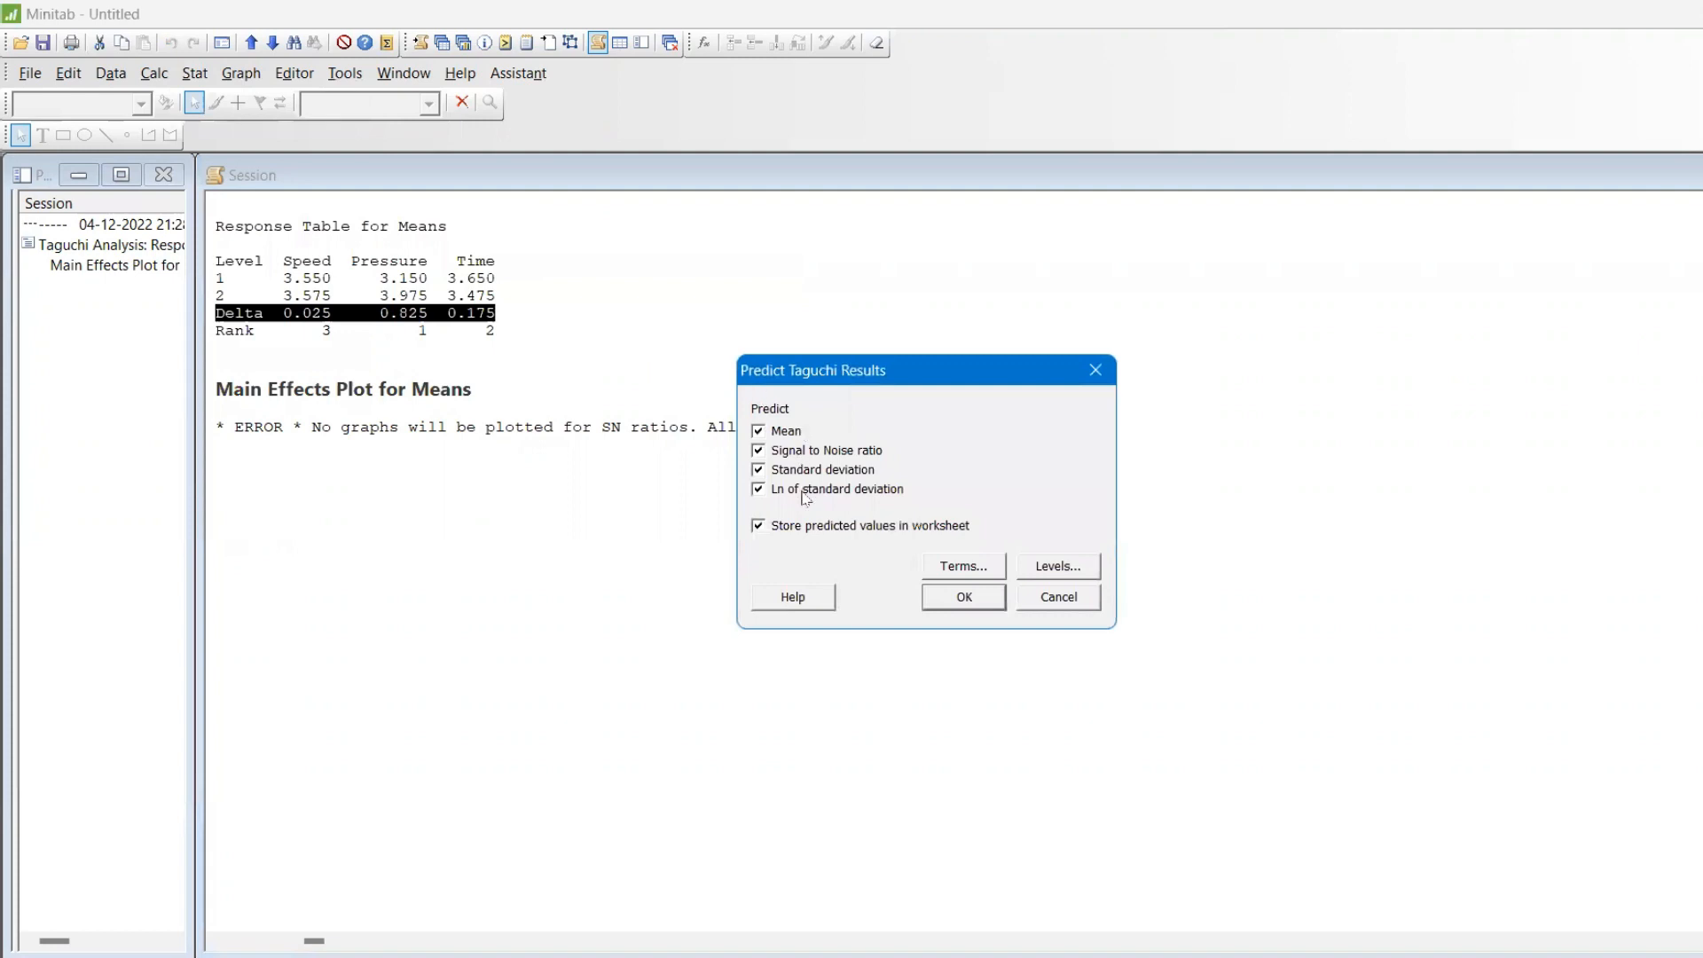
pyautogui.click(966, 572)
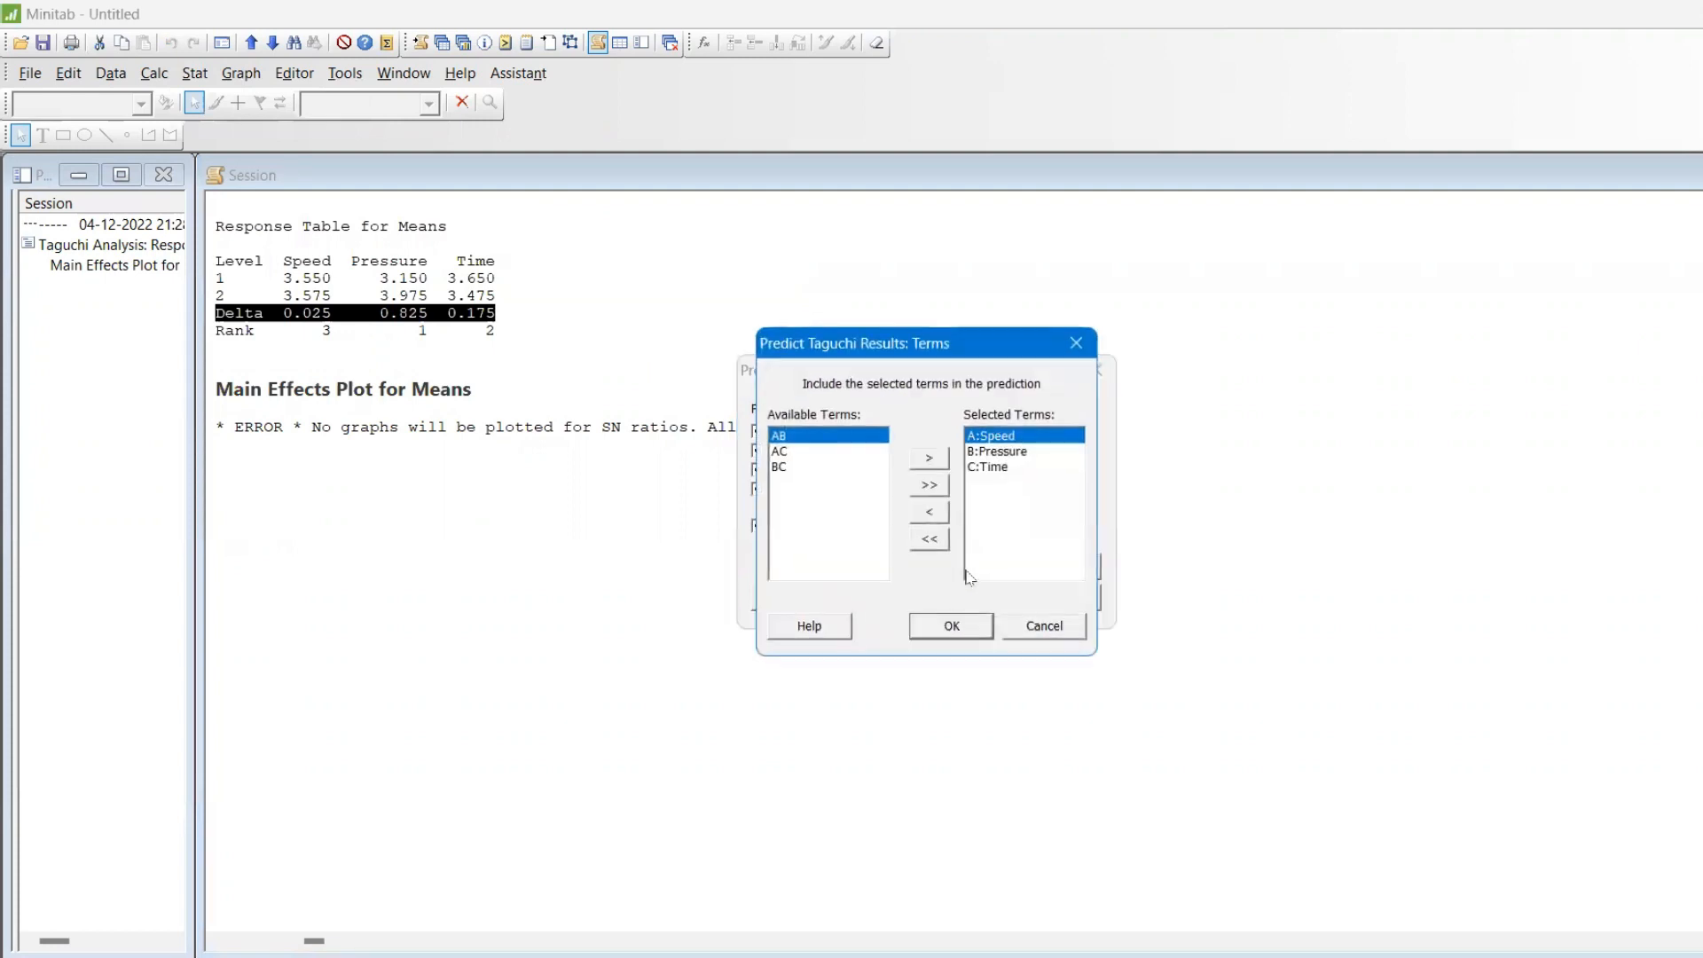
pyautogui.click(1032, 454)
pyautogui.click(1047, 625)
# Assign the worksheet columns Speed, Pressure and Time as uncoded levels for their matching factors, and run the Taguchi prediction.
pyautogui.click(1058, 573)
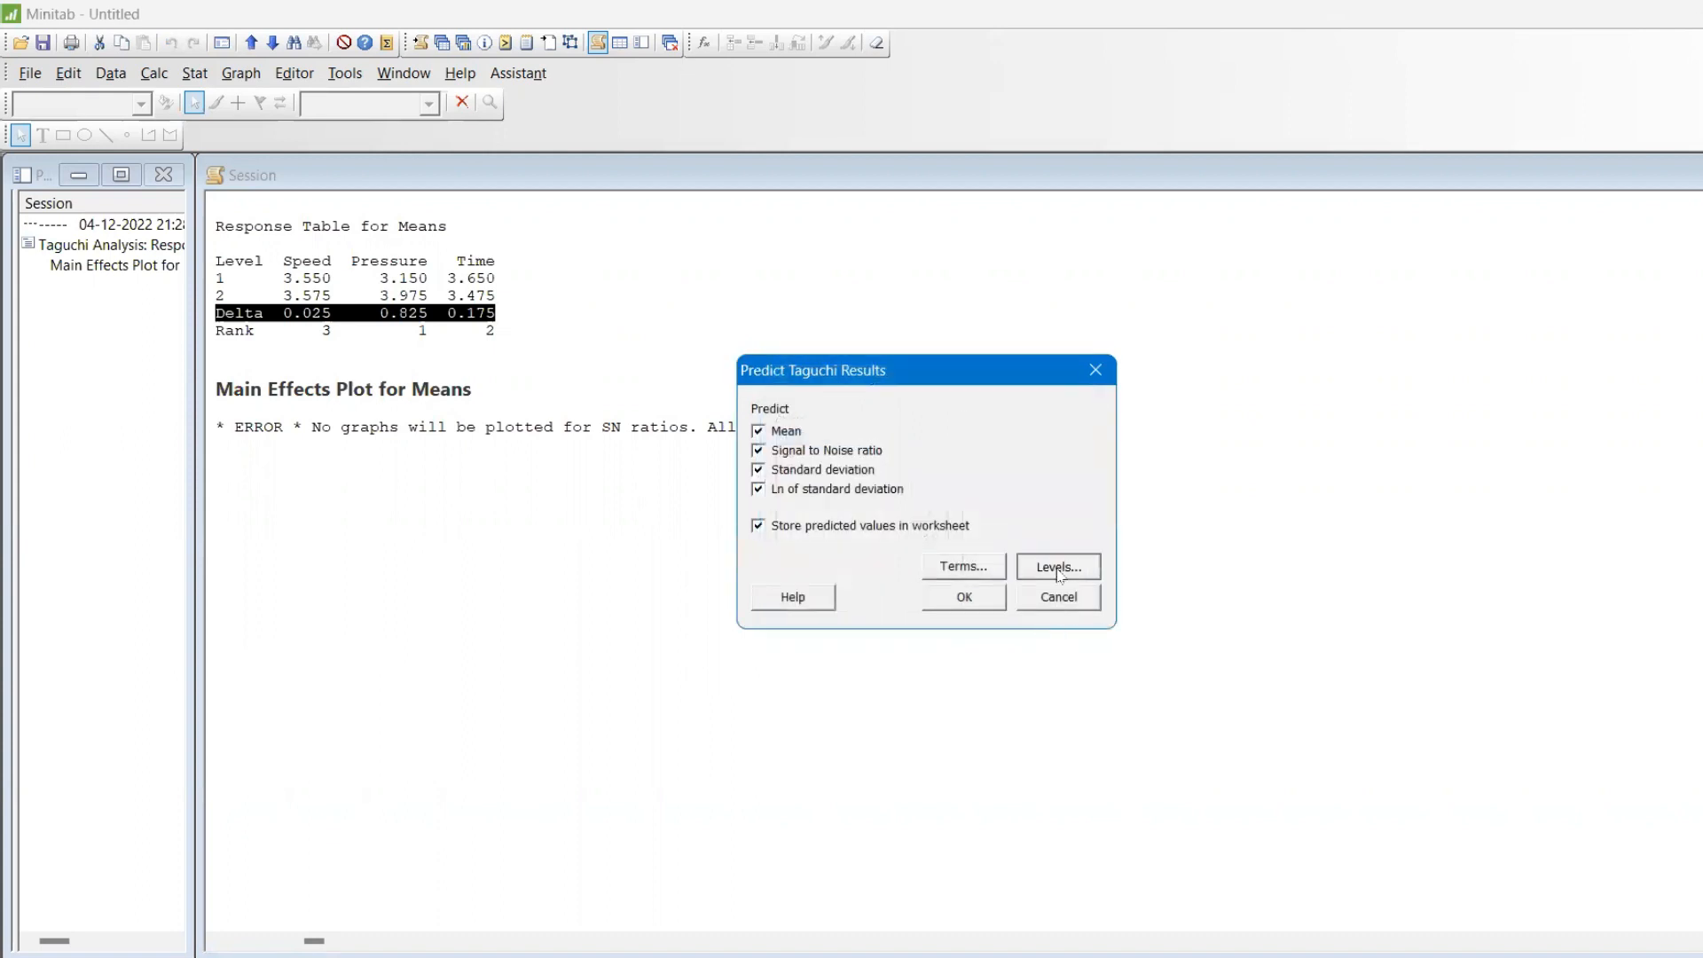
pyautogui.click(1031, 493)
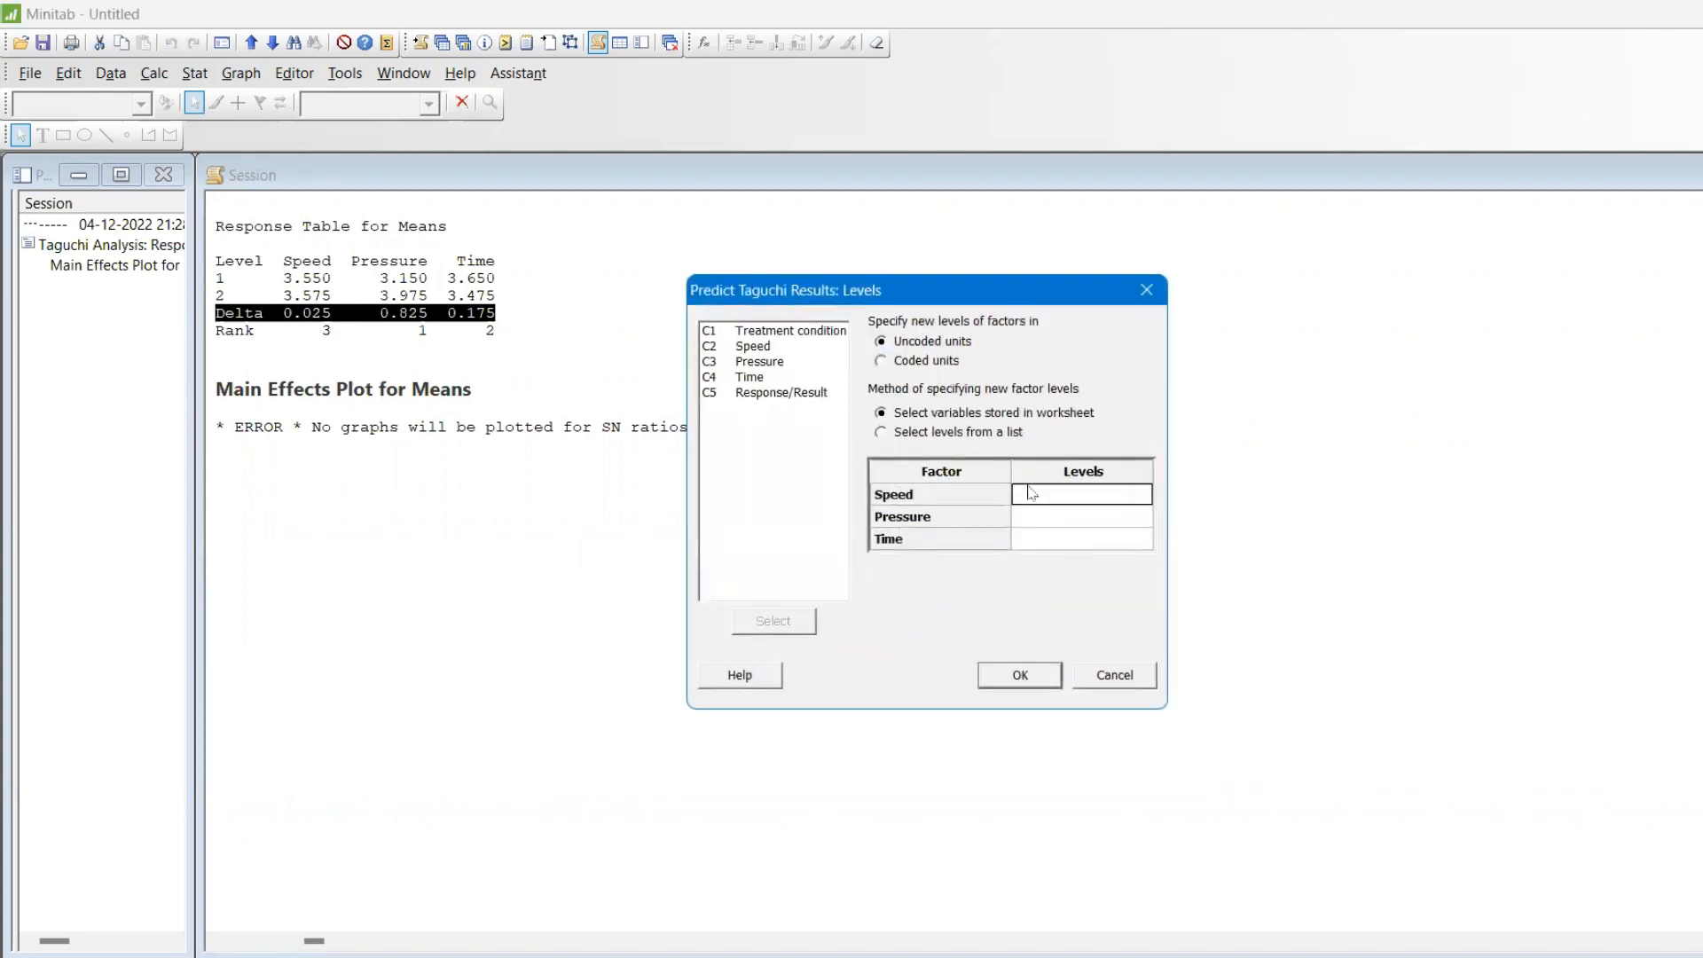
pyautogui.click(759, 350)
pyautogui.doubleClick(758, 350)
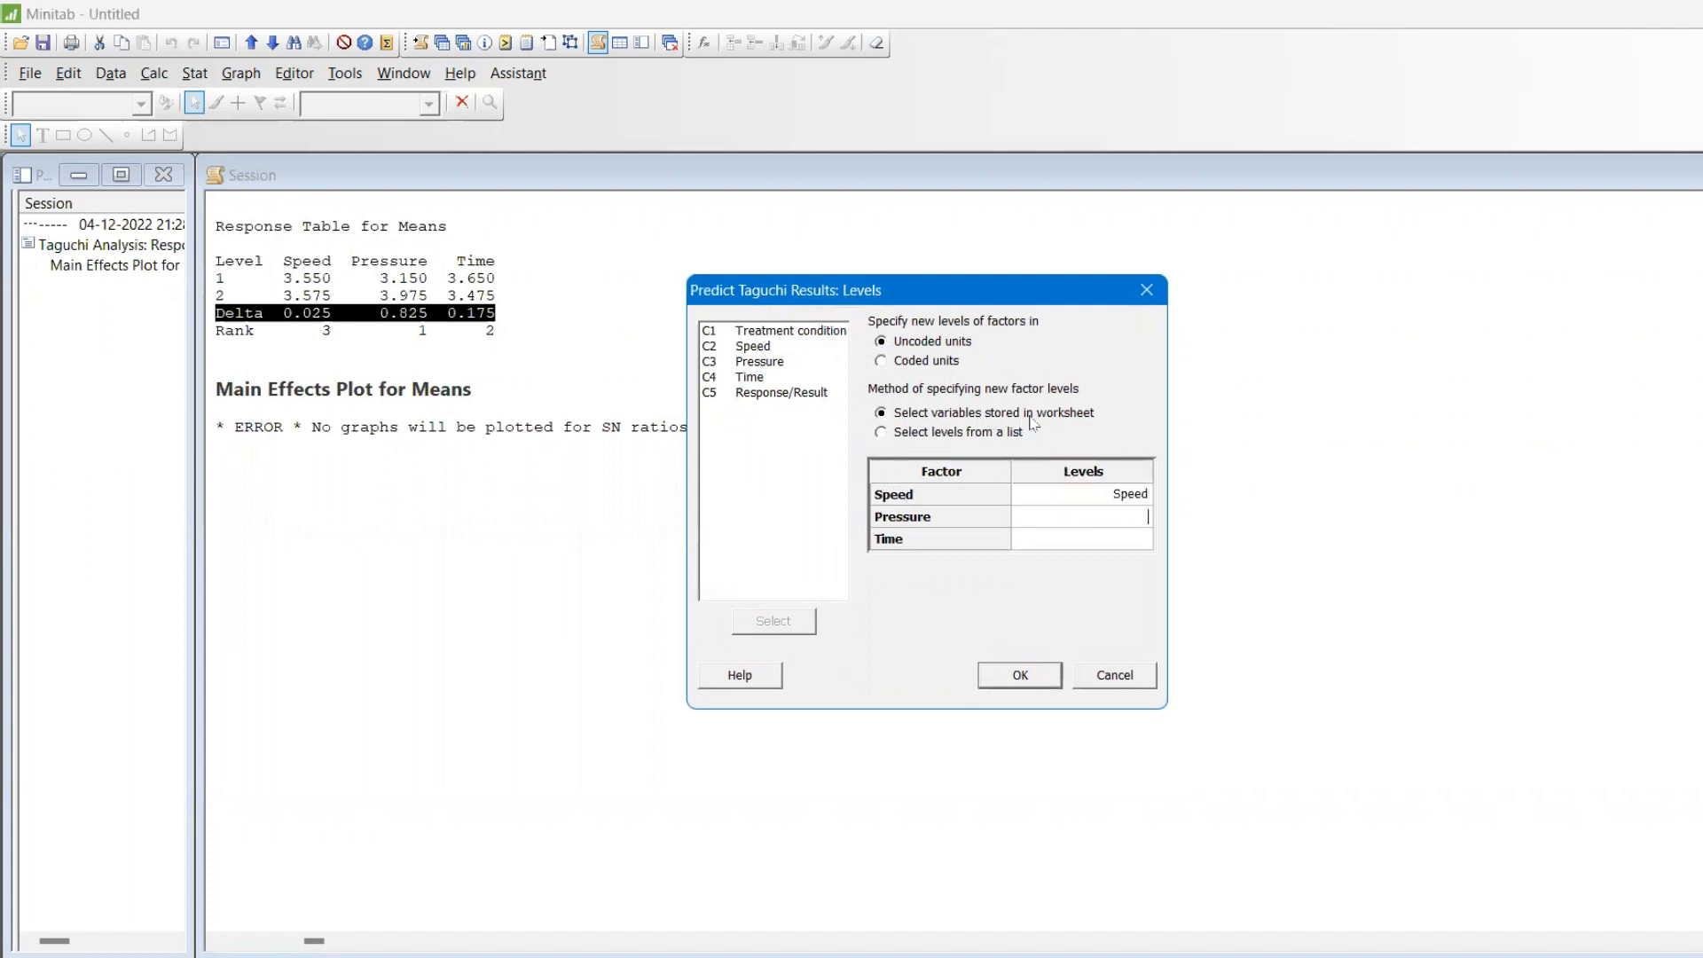
pyautogui.doubleClick(779, 363)
pyautogui.doubleClick(749, 379)
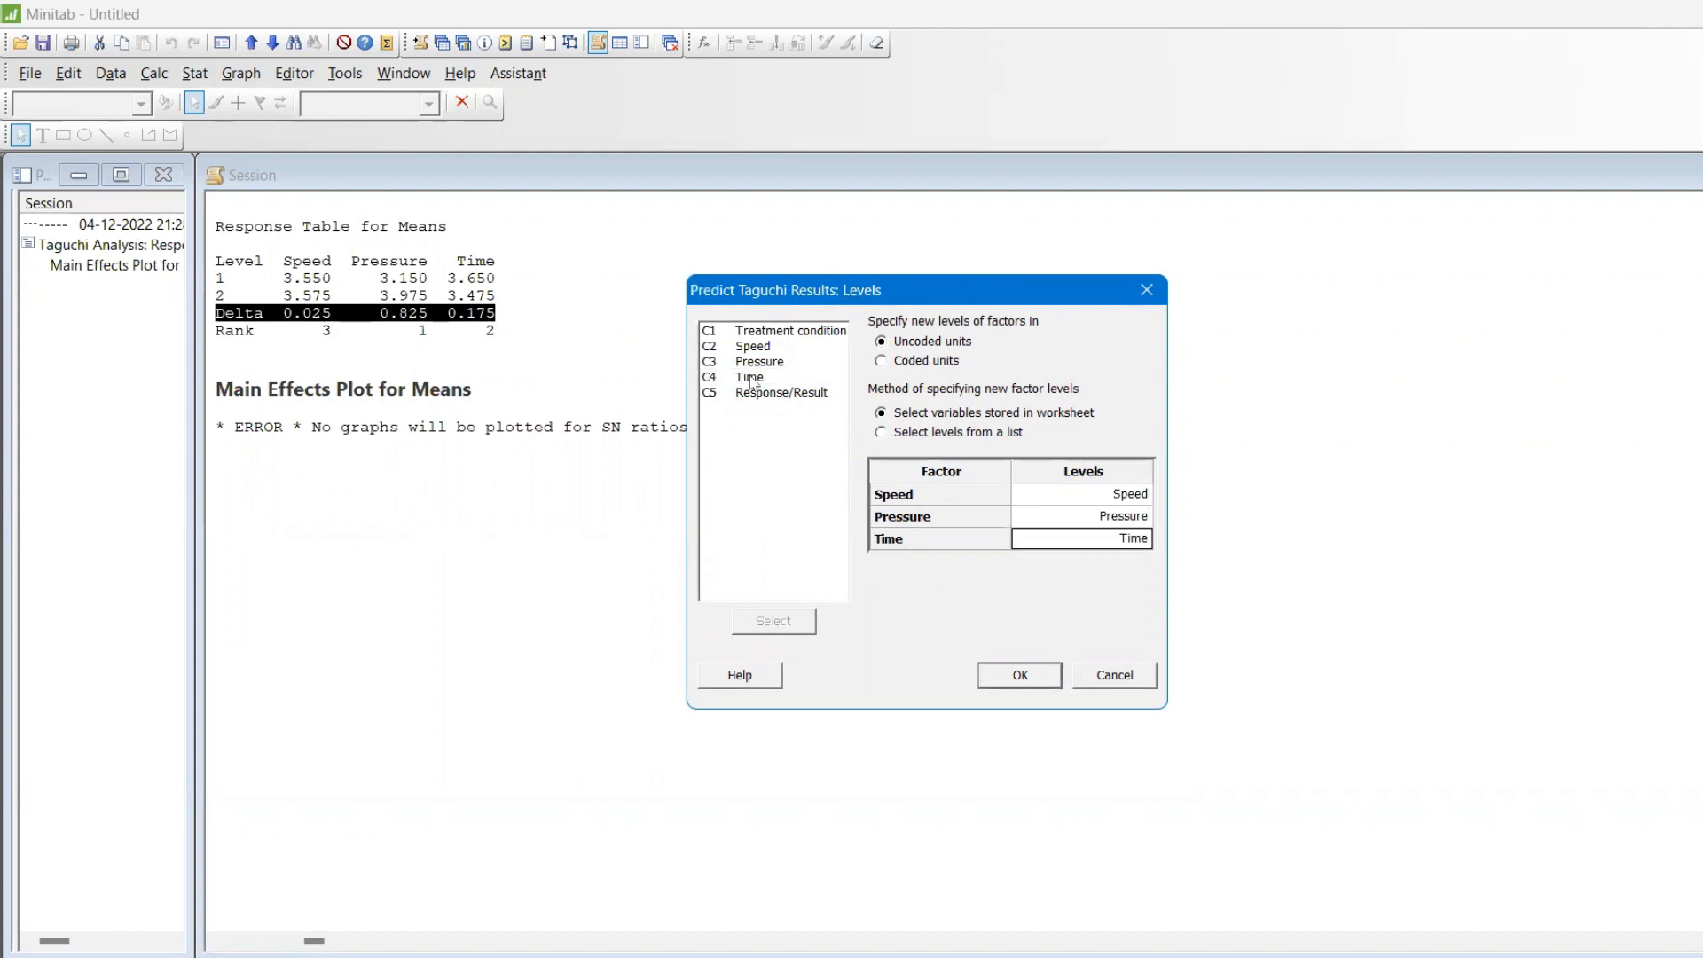
pyautogui.click(1020, 676)
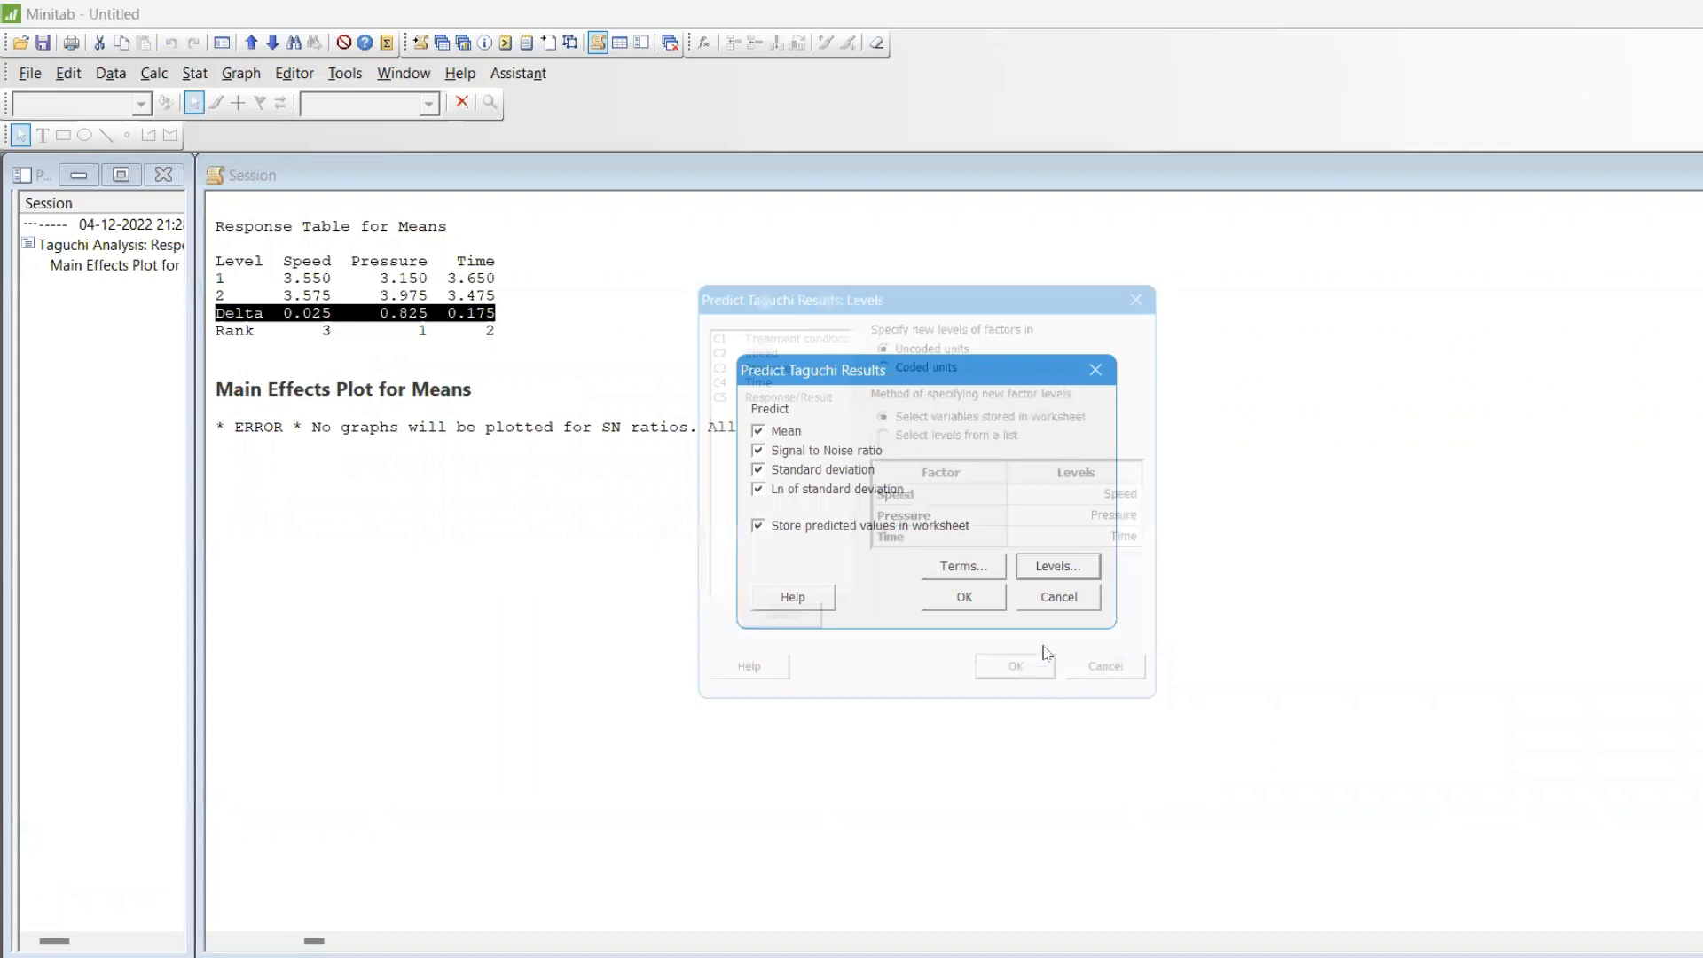
pyautogui.click(976, 597)
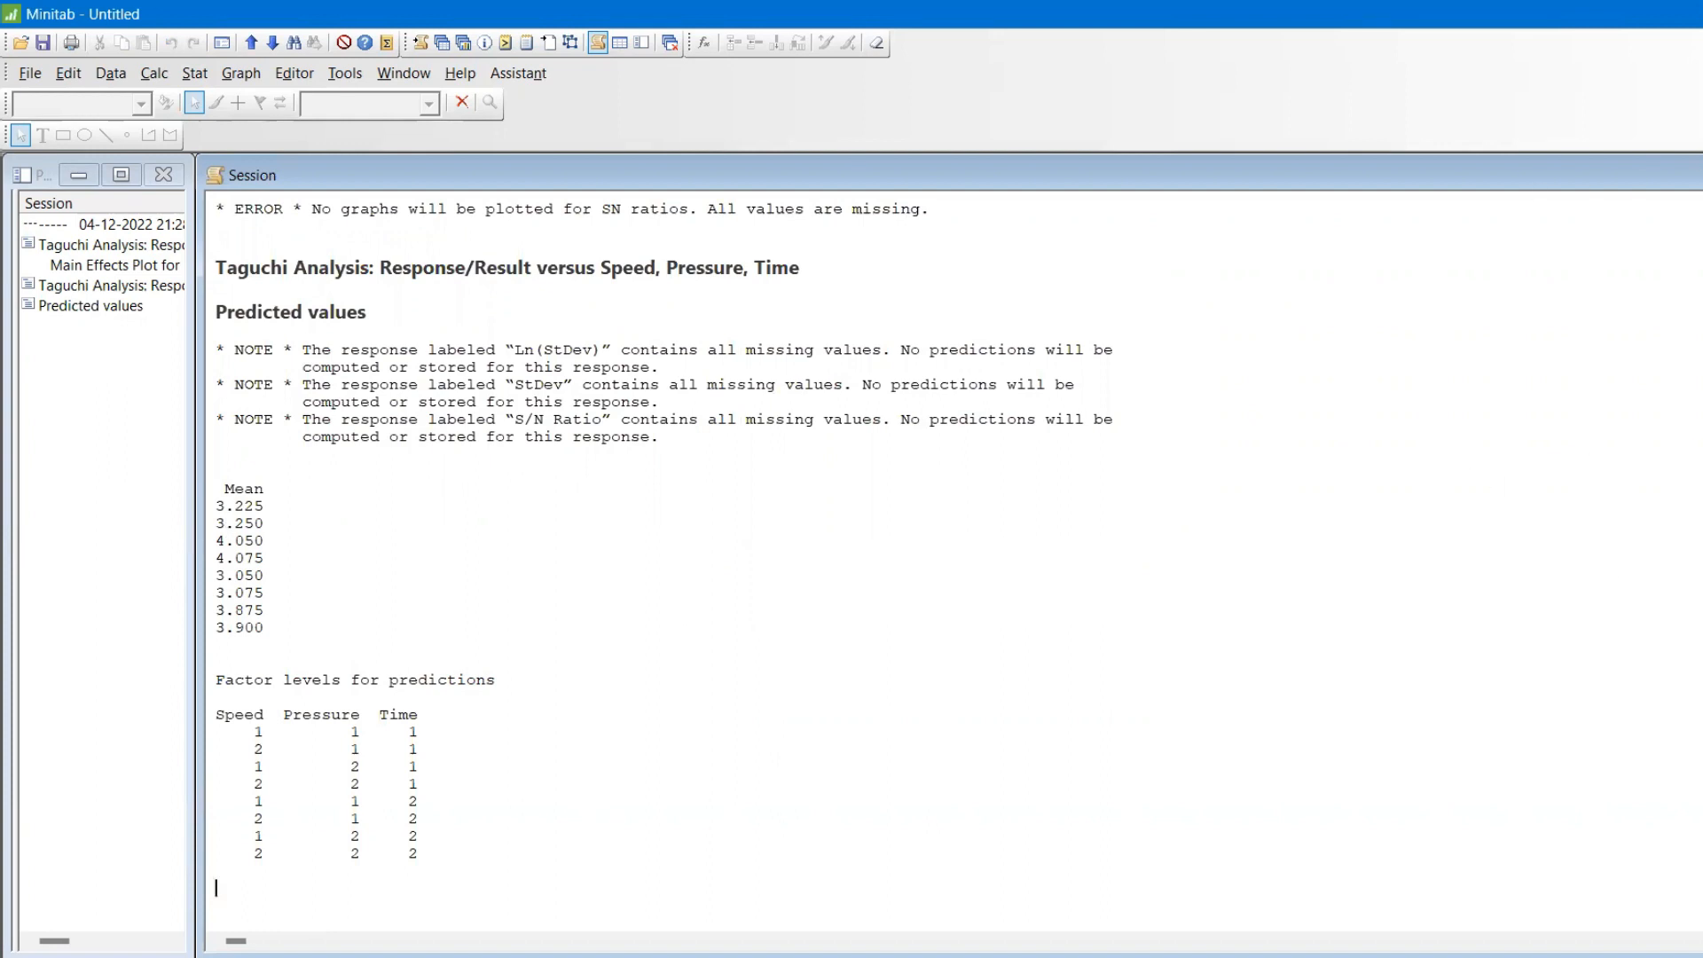
# Minimize the session and main effects plot windows, maximize the worksheet, and highlight the stored column of predicted means.
pyautogui.click(1698, 174)
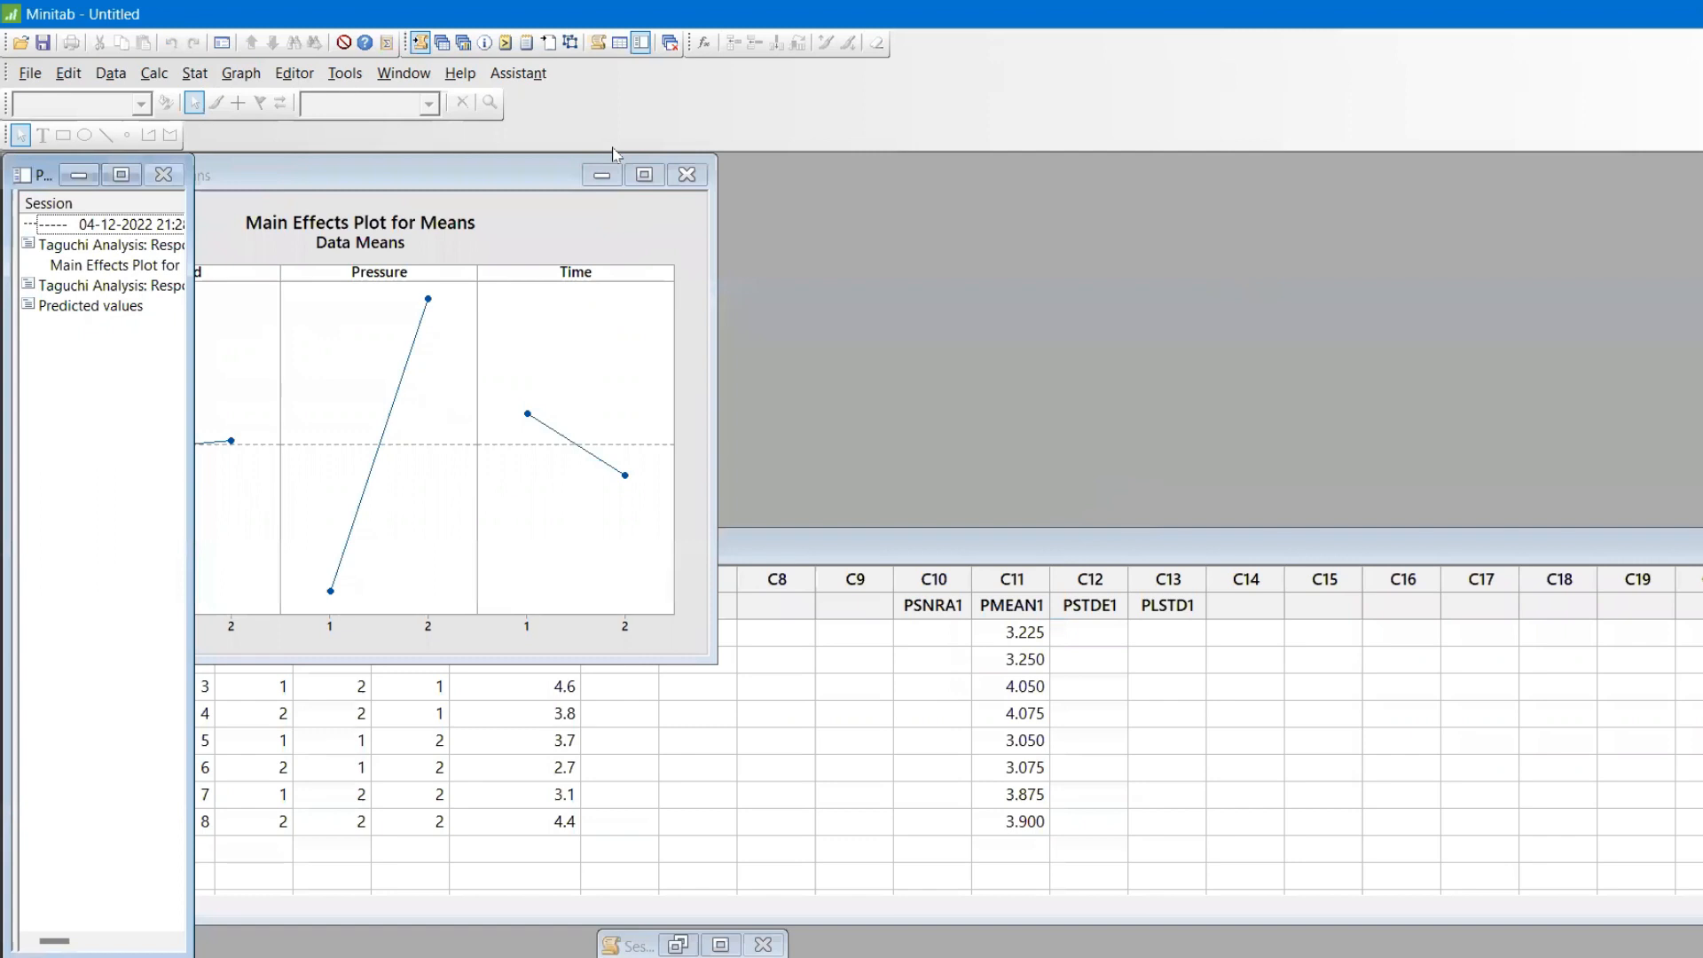
pyautogui.click(601, 174)
pyautogui.doubleClick(911, 547)
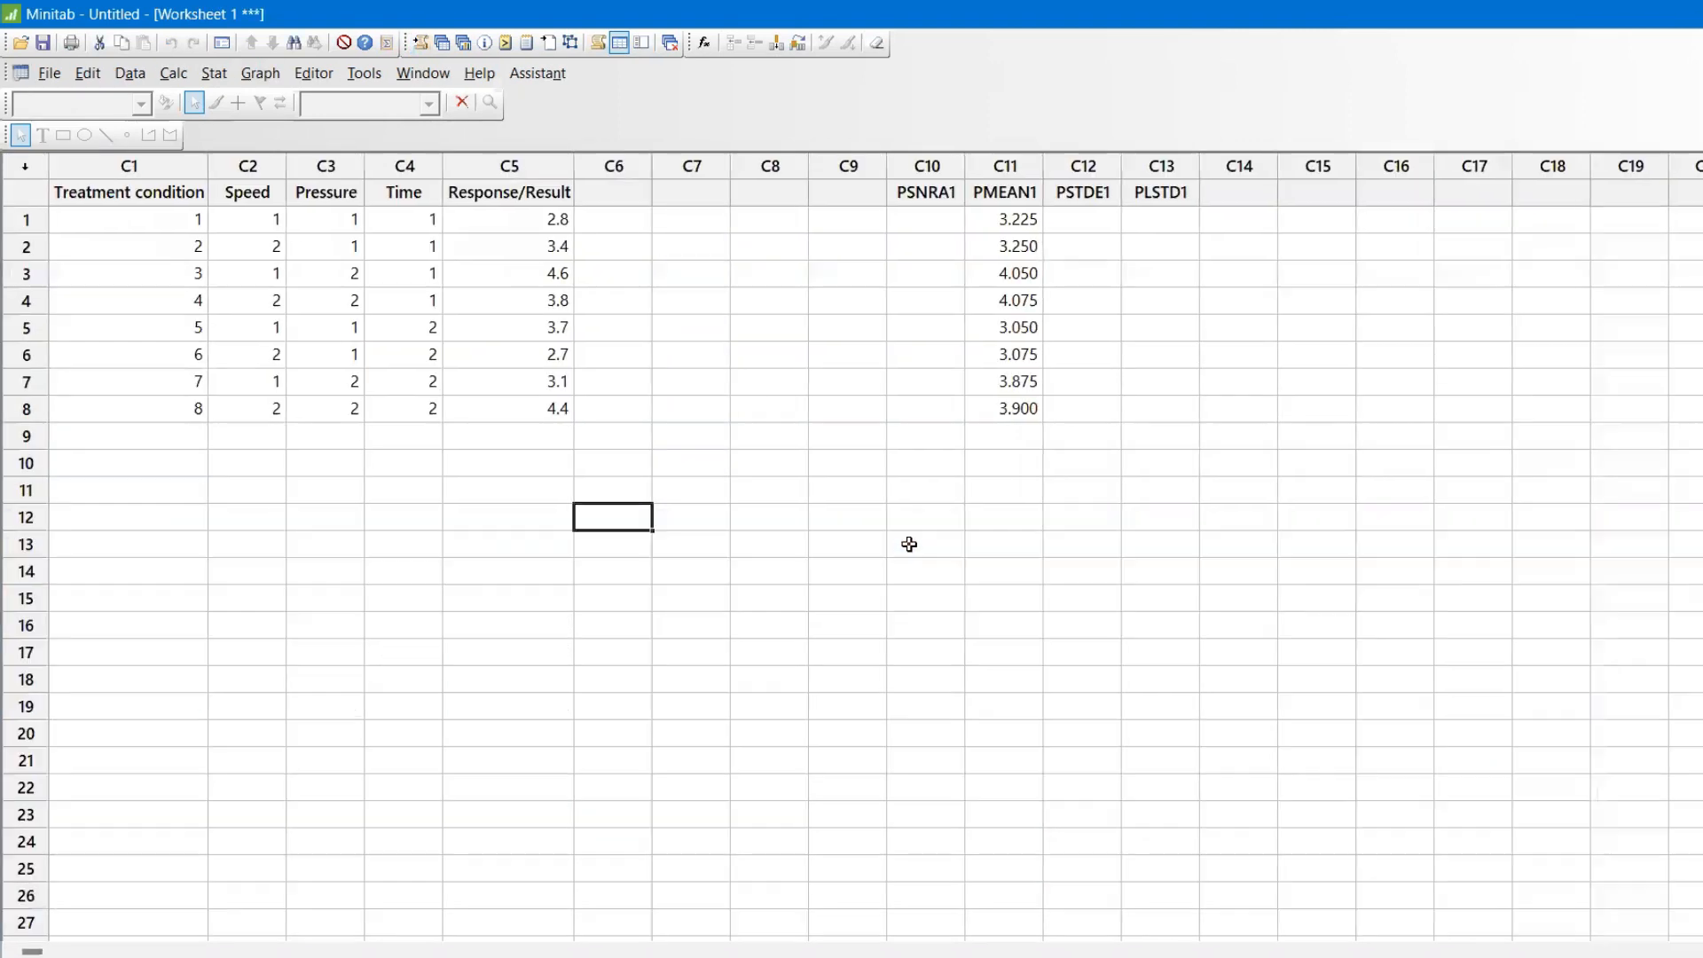
pyautogui.moveTo(1012, 194); pyautogui.dragTo(1021, 409)
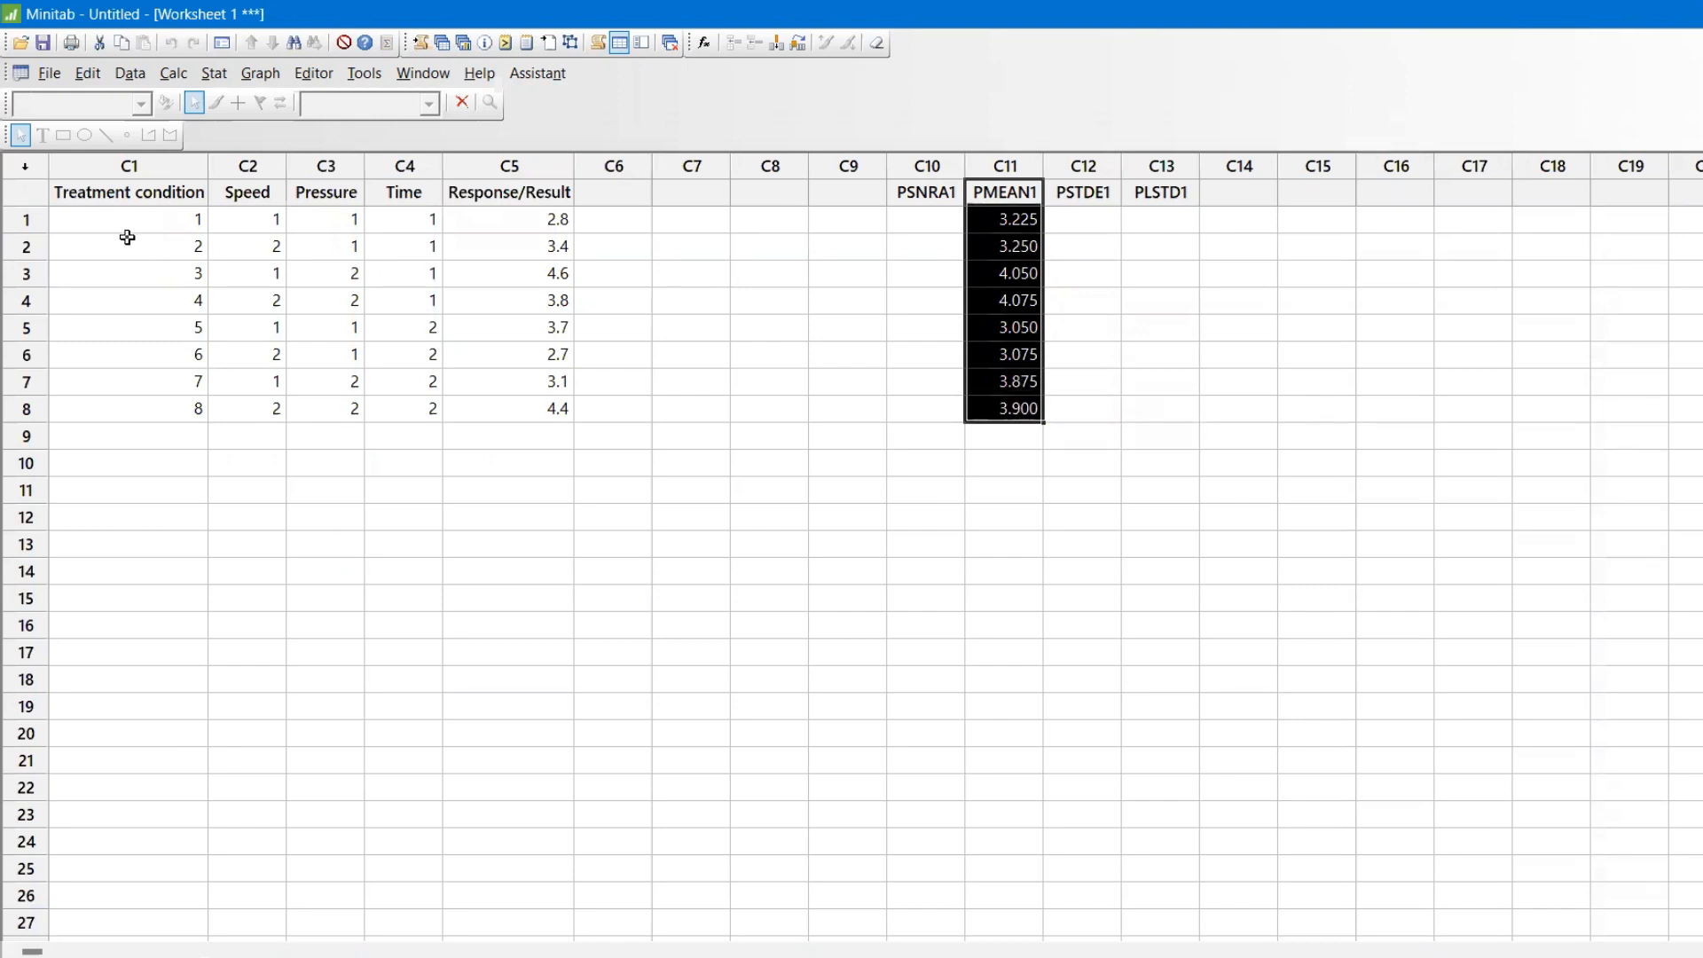
# Examine the Speed, Pressure and Time levels of treatment condition 1 against the predicted means for all eight conditions.
pyautogui.click(104, 222)
pyautogui.click(235, 221)
pyautogui.click(315, 222)
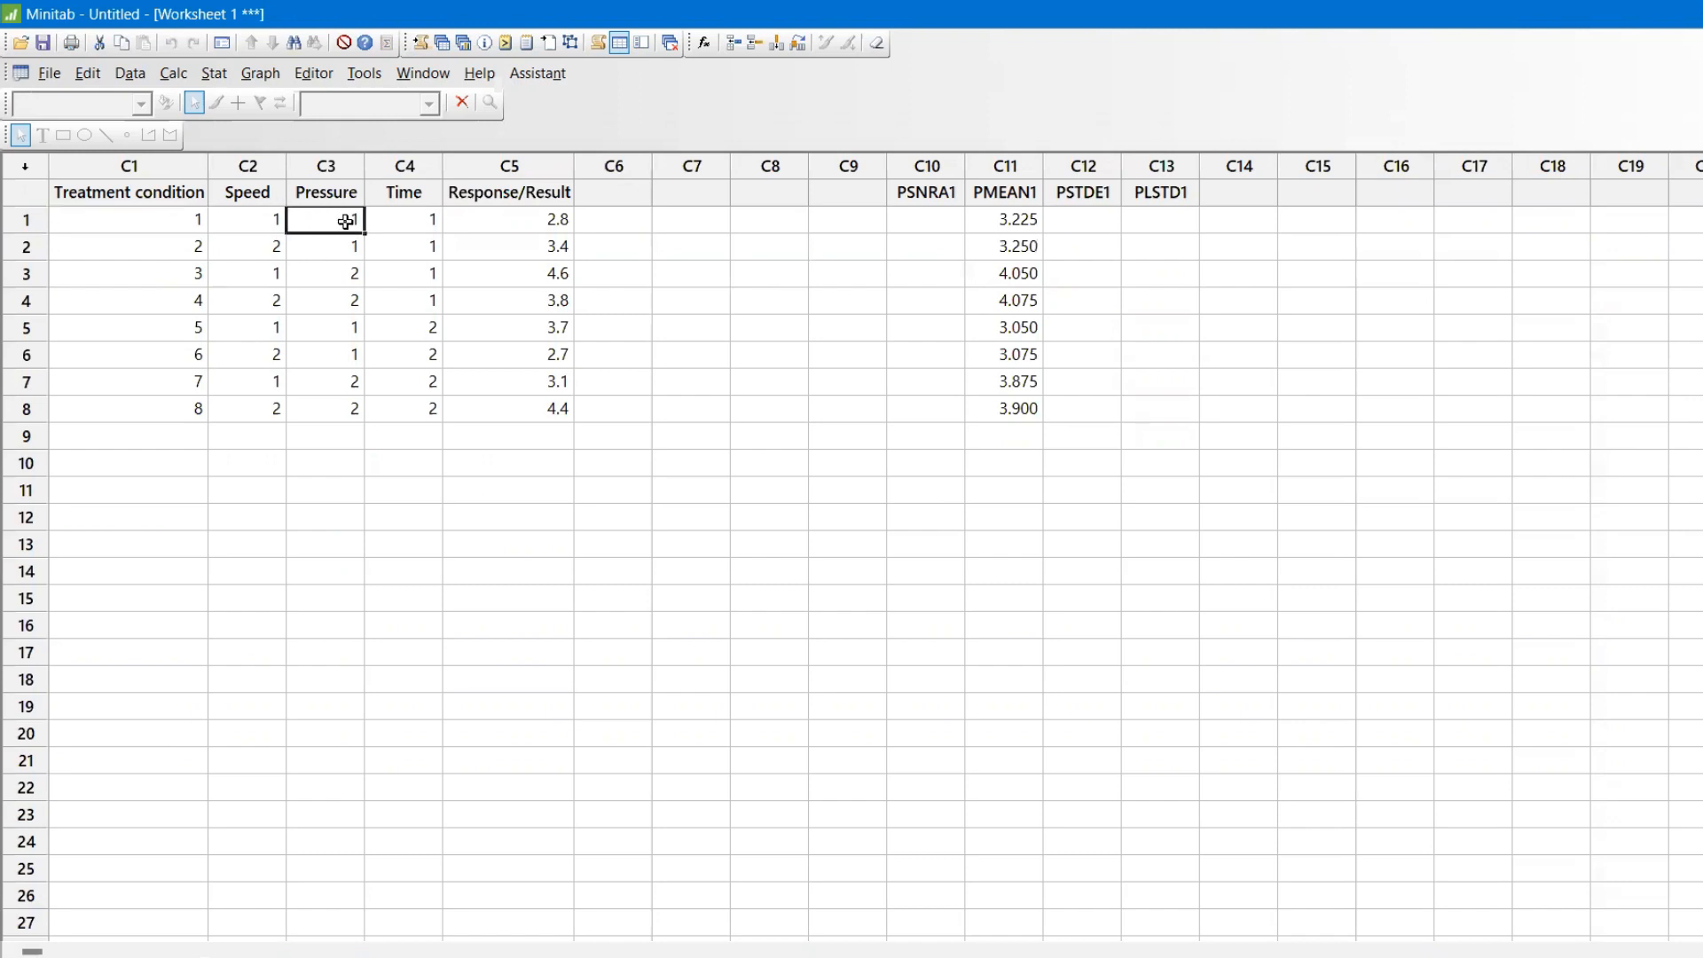
pyautogui.click(405, 222)
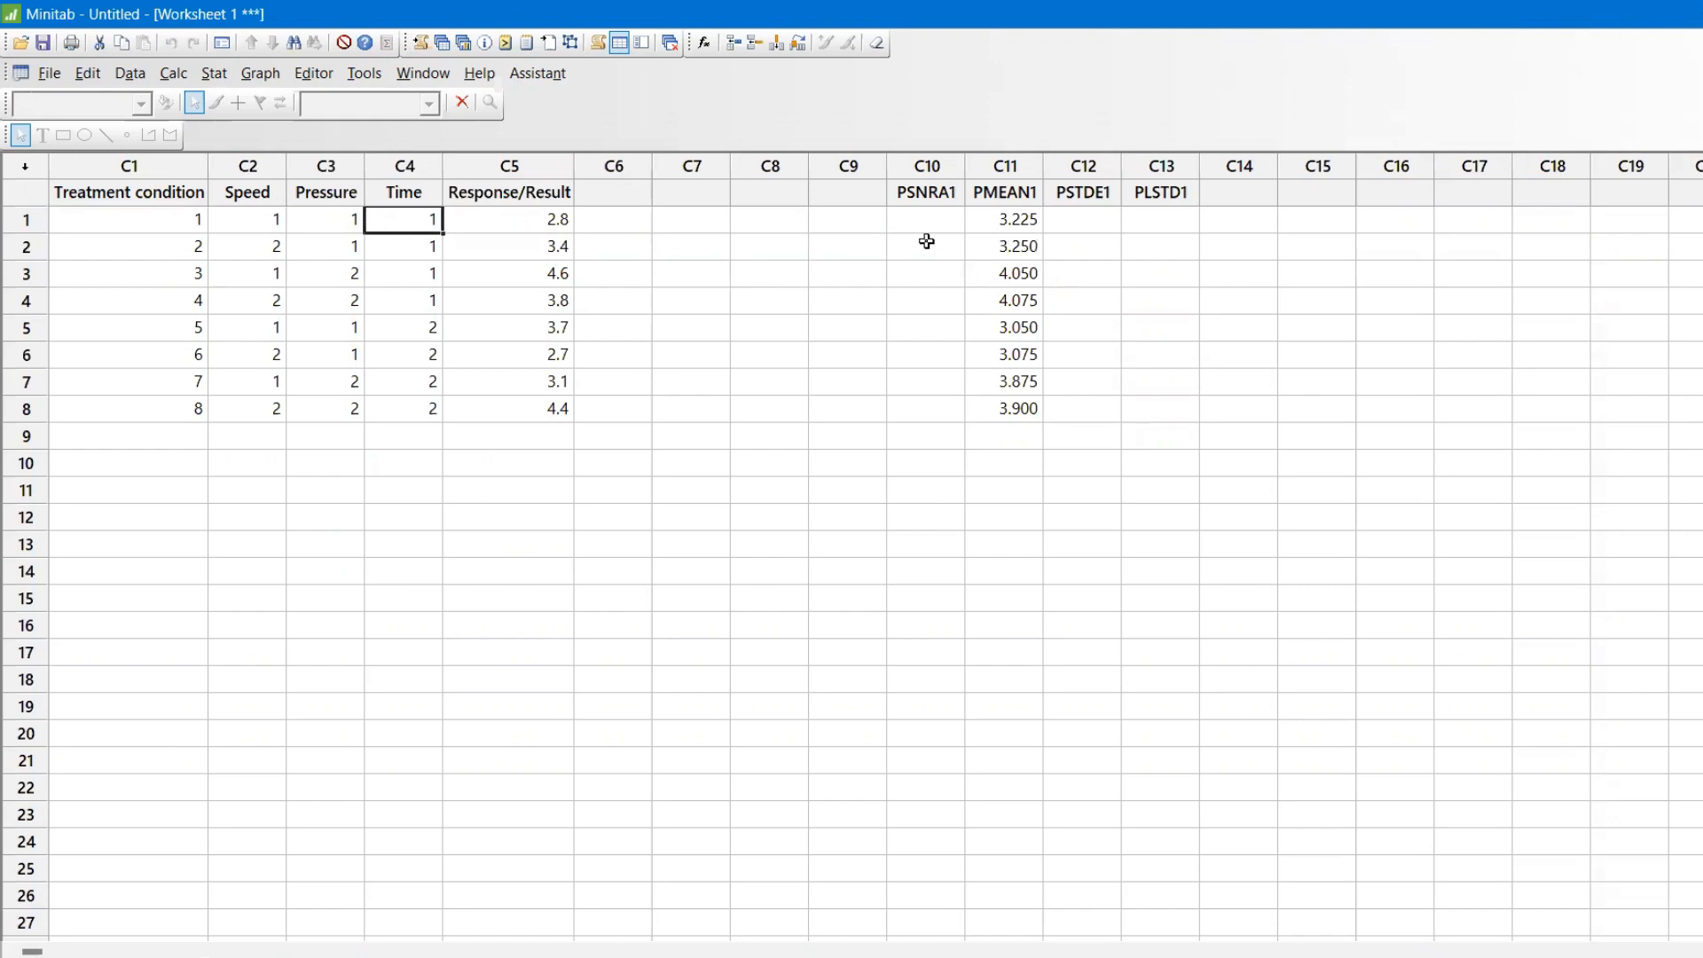
pyautogui.moveTo(984, 225); pyautogui.dragTo(984, 407)
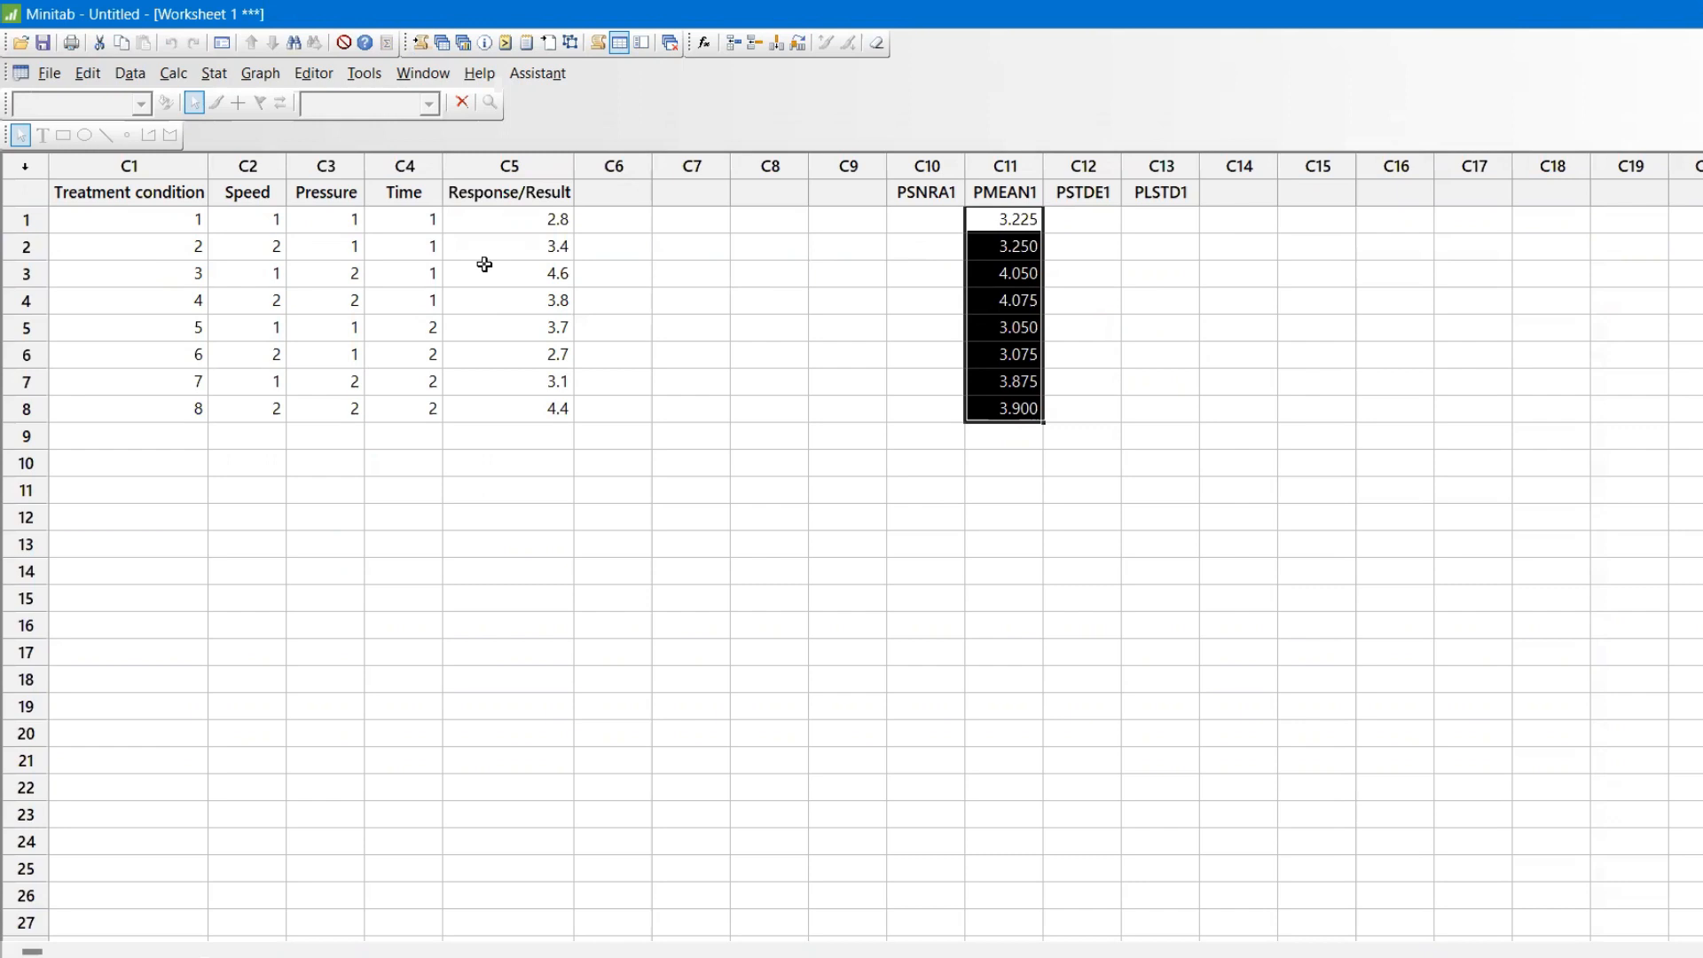
pyautogui.click(215, 73)
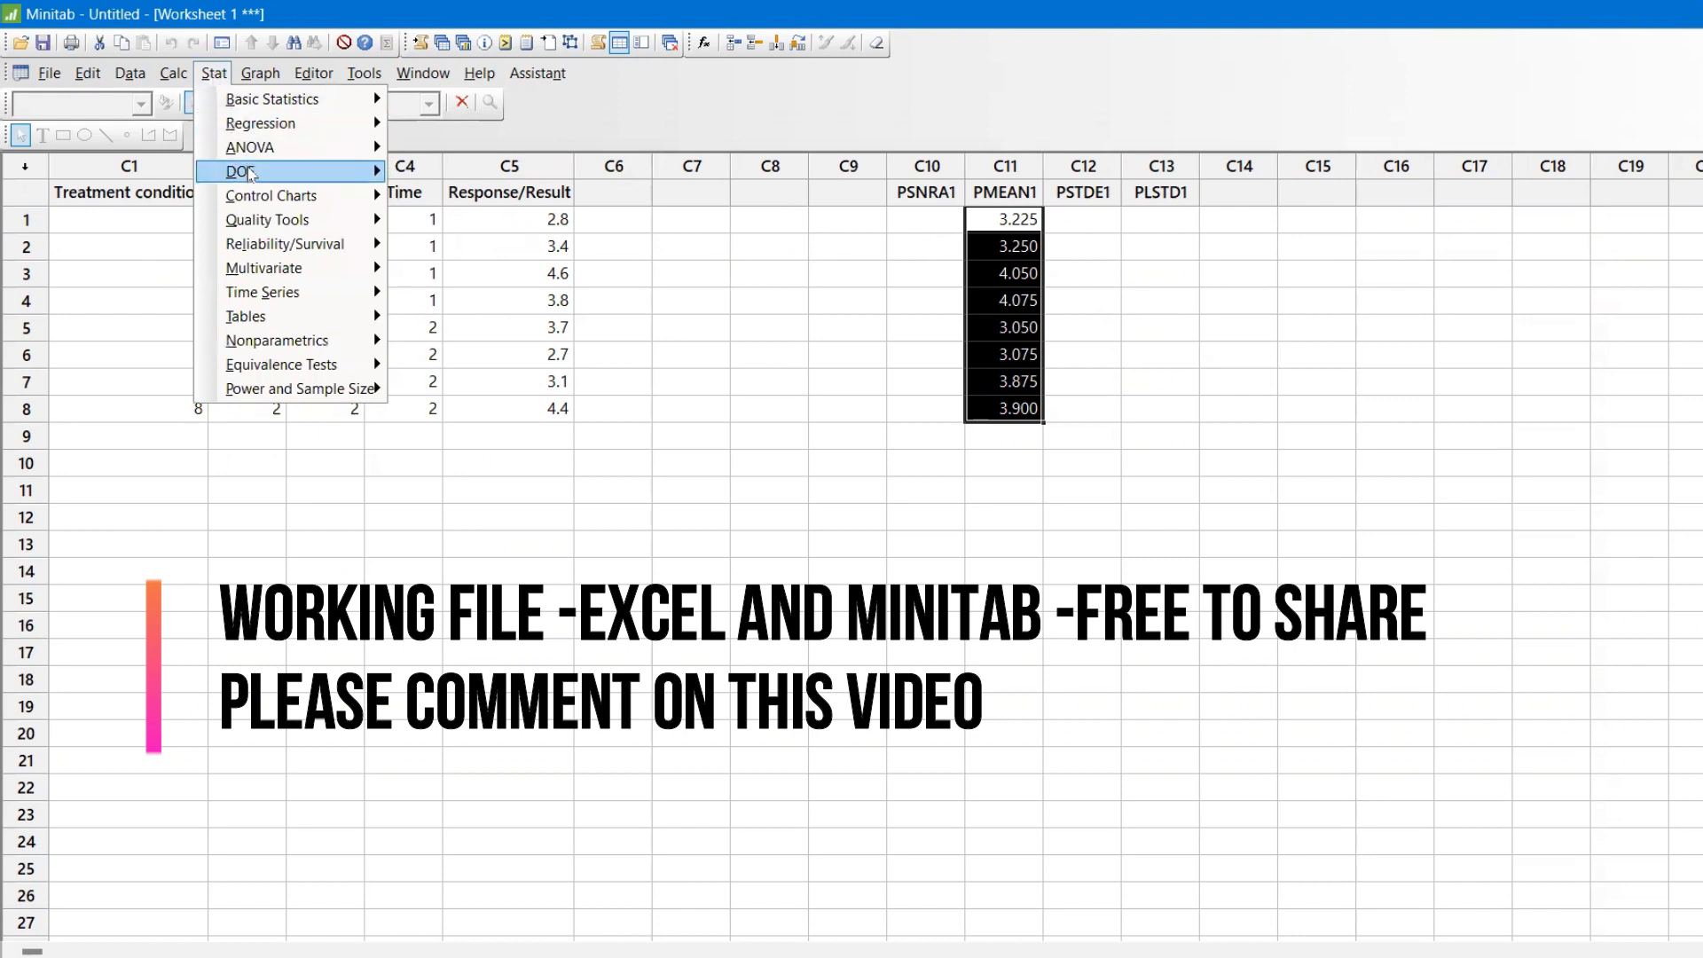
pyautogui.moveTo(252, 177)
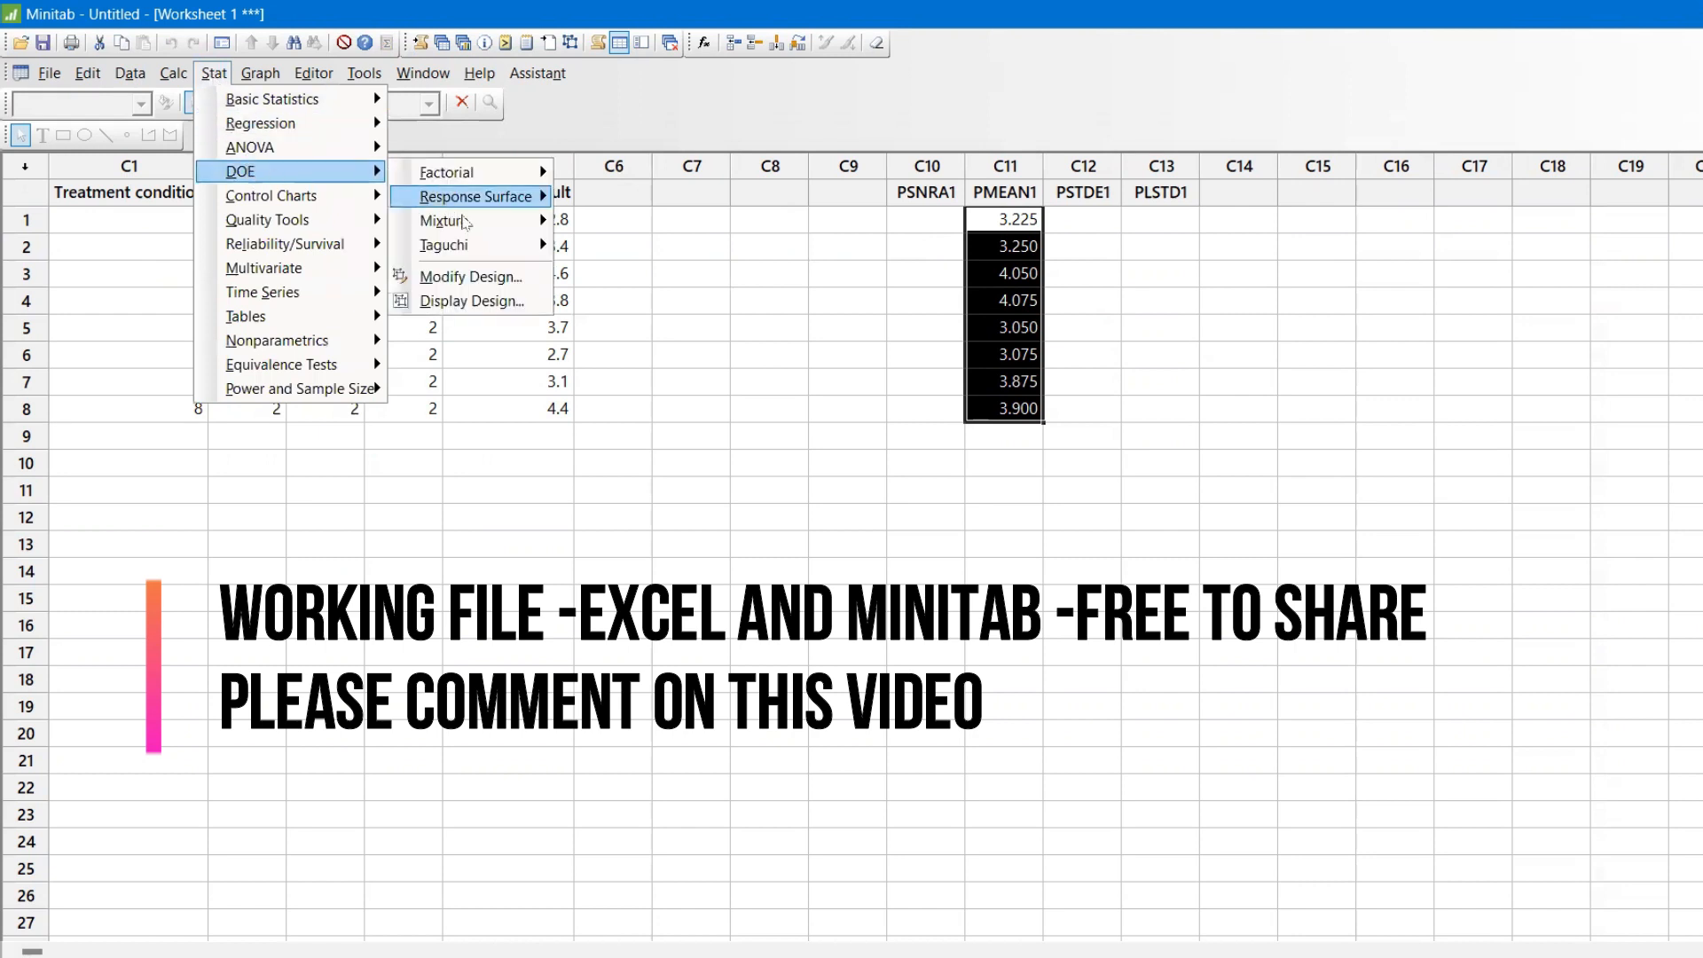
pyautogui.moveTo(478, 247)
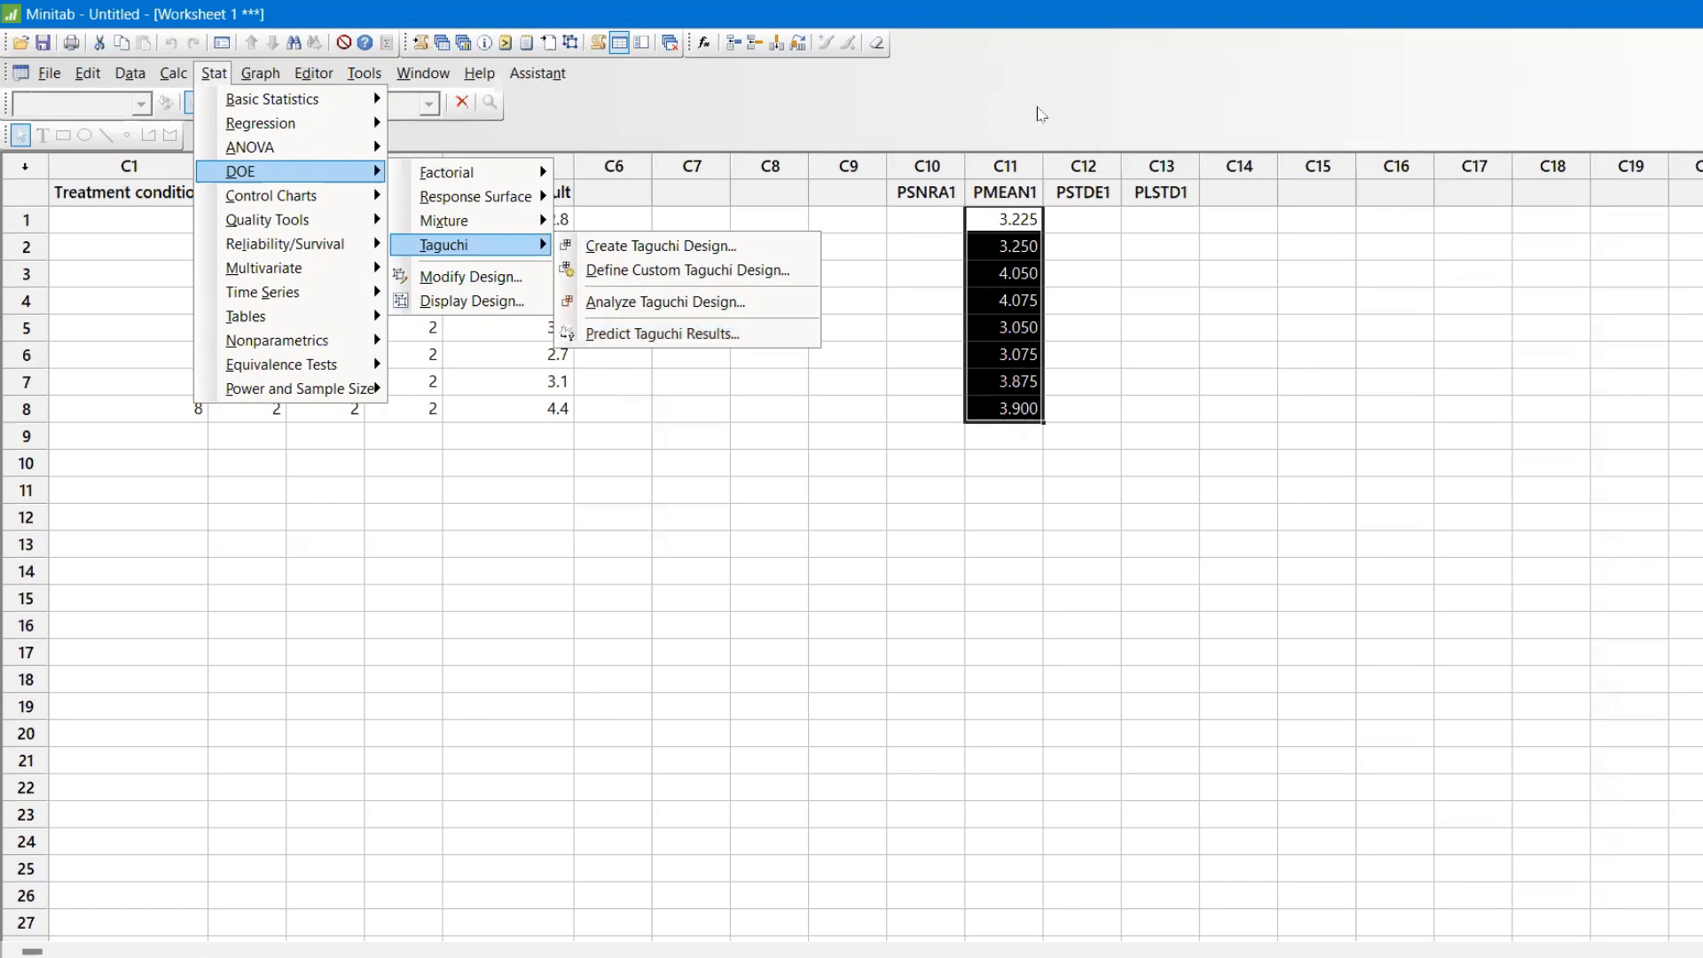
pyautogui.hotkey('alt', 'Tab')
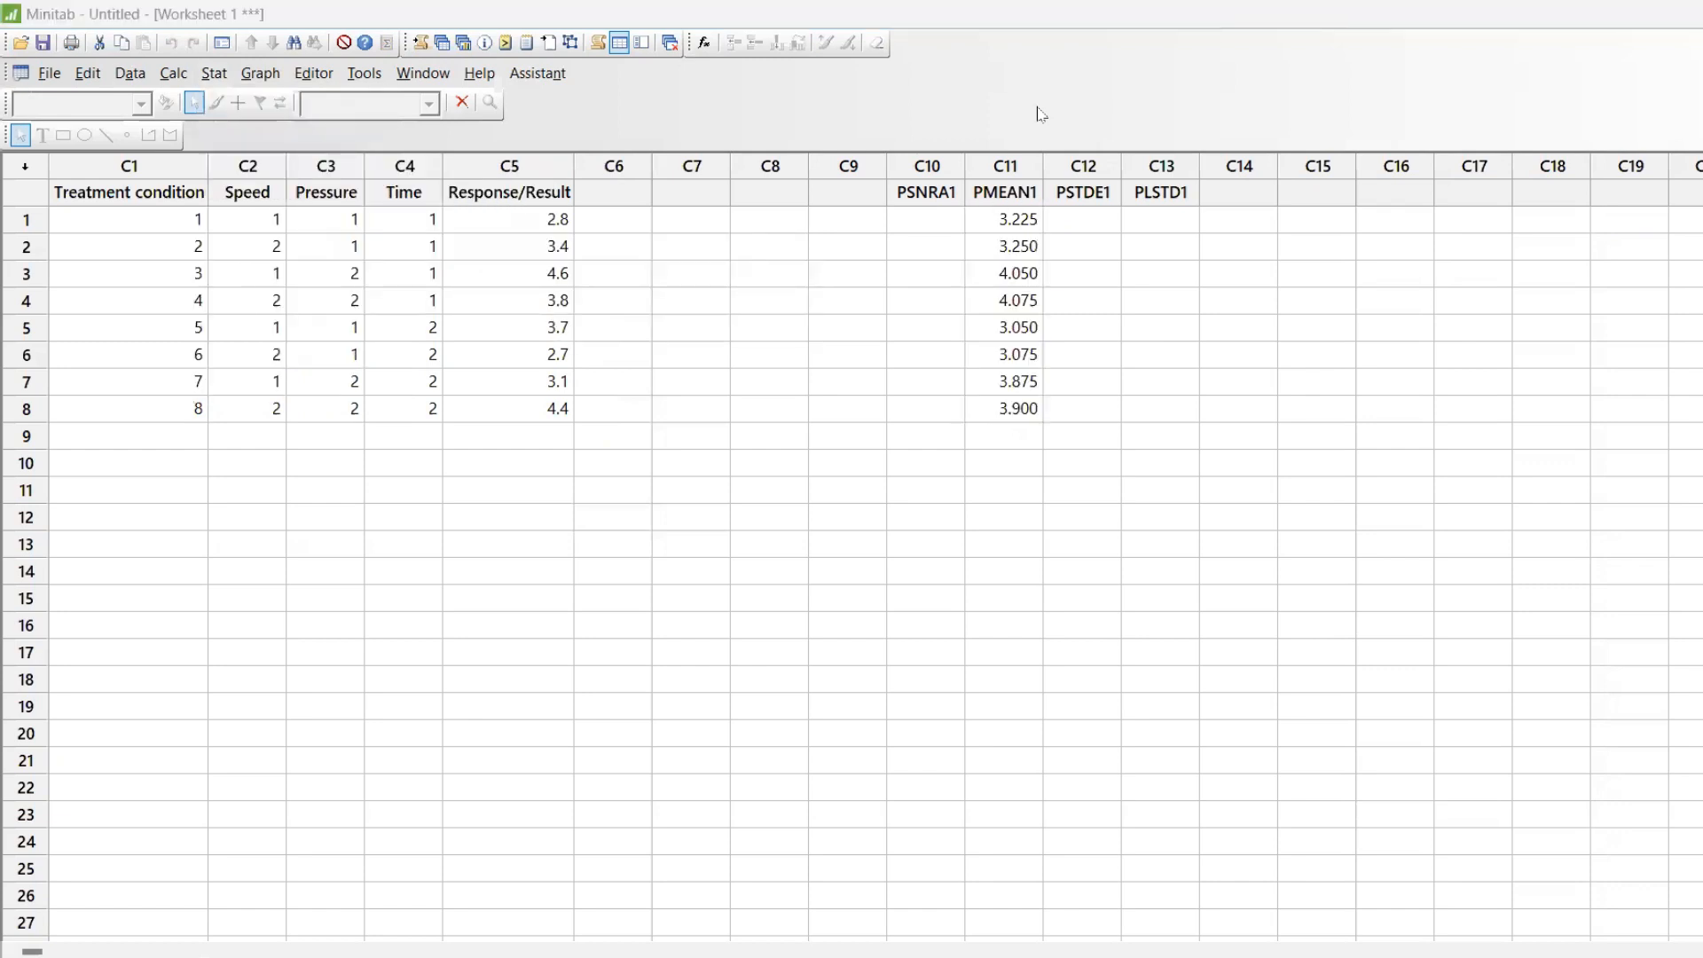